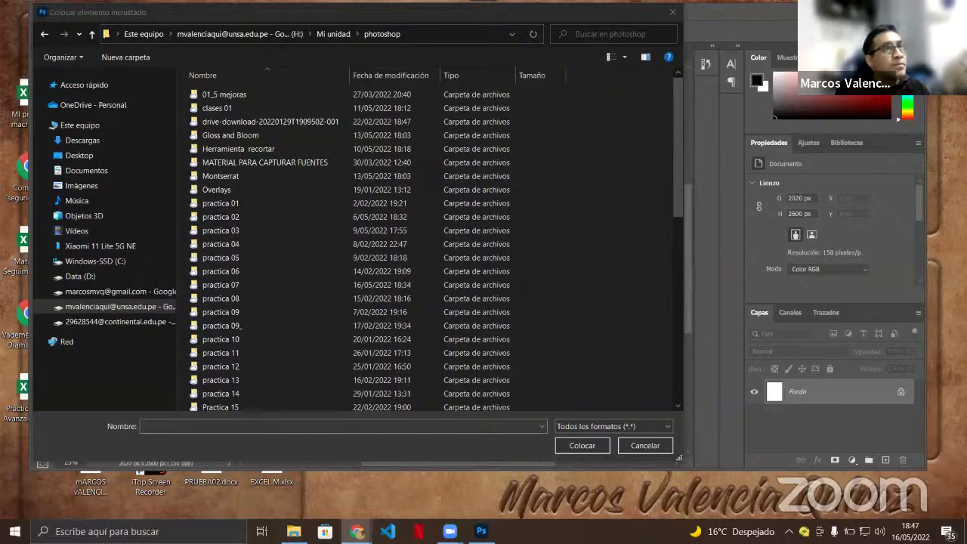
Place the hin-bong-yeung graffiti tunnel jpg from practica 07 > Practica_calificada into the document.
key("alt+Tab")
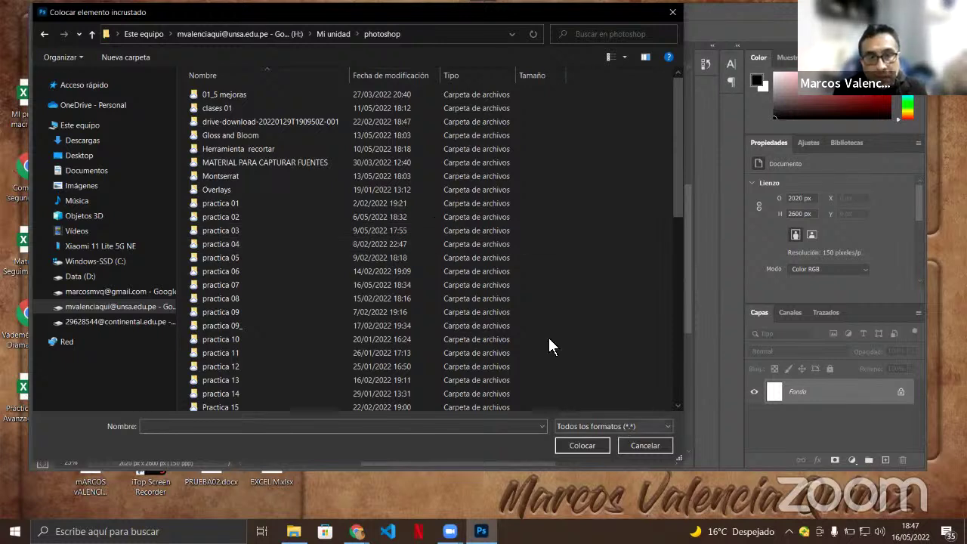
double_click(234, 285)
double_click(239, 122)
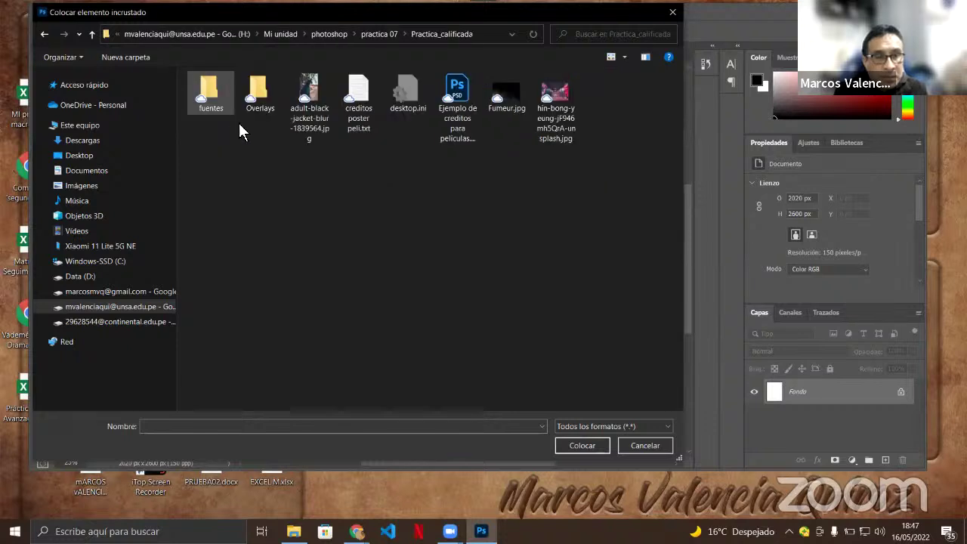
left_click(547, 114)
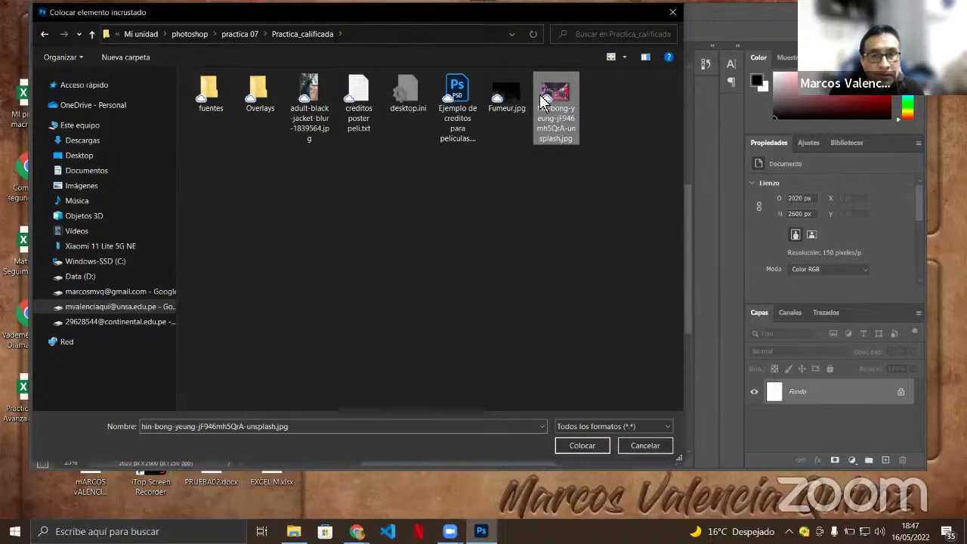
left_click(584, 444)
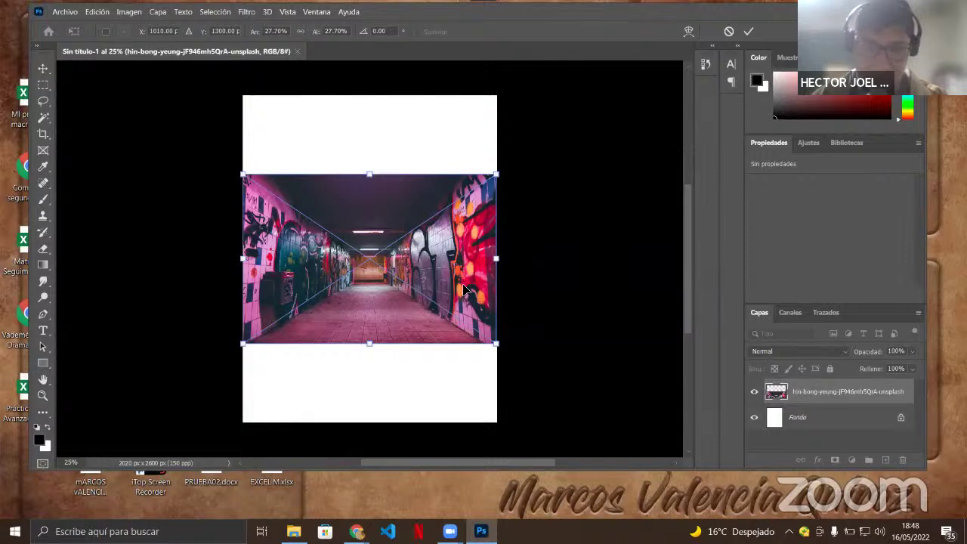
Commit the tunnel photo as an embedded smart object, 2020 × 1346 px at X 0, Y 627.
left_click(845, 398)
right_click(845, 393)
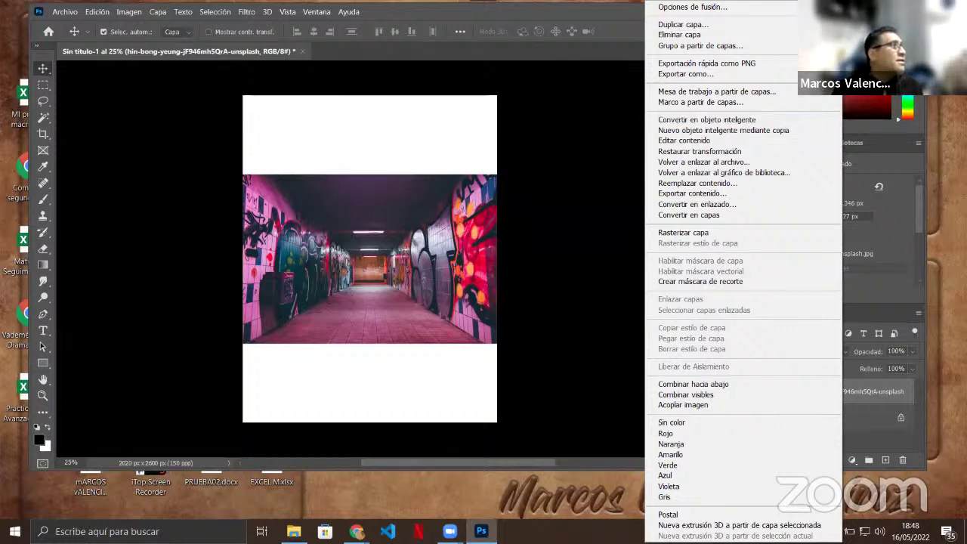
key("Escape")
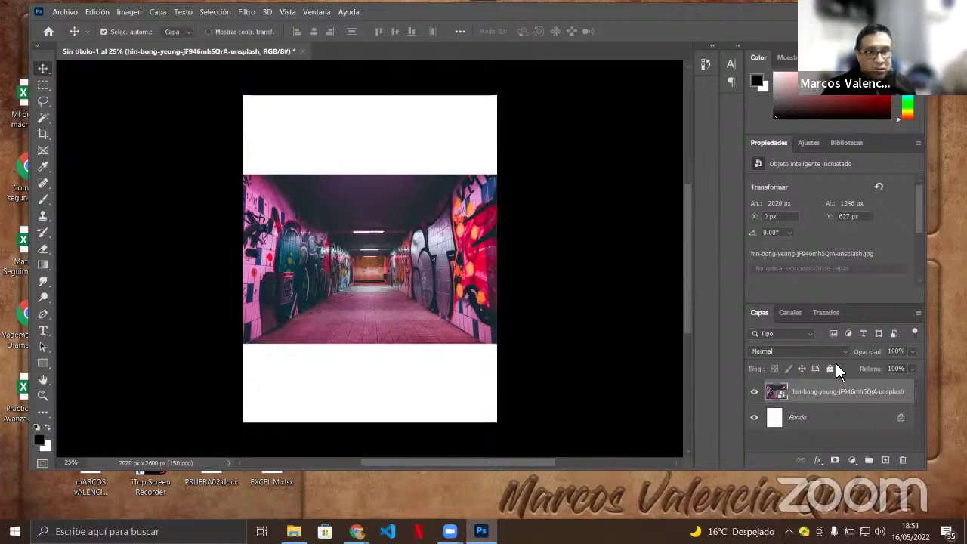
Delete the tunnel photo layer with the Layers trash icon, confirming Sí.
right_click(875, 396)
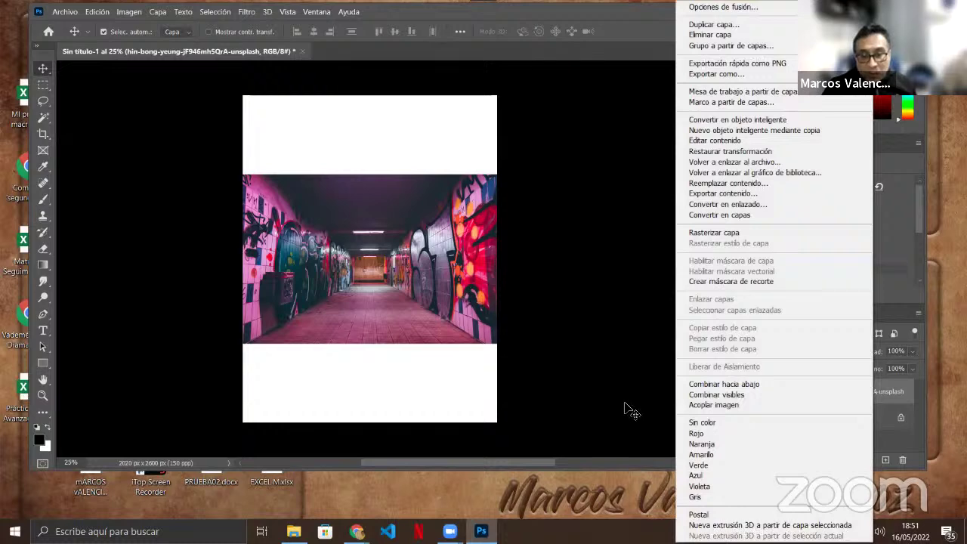
left_click(626, 409)
left_click(902, 460)
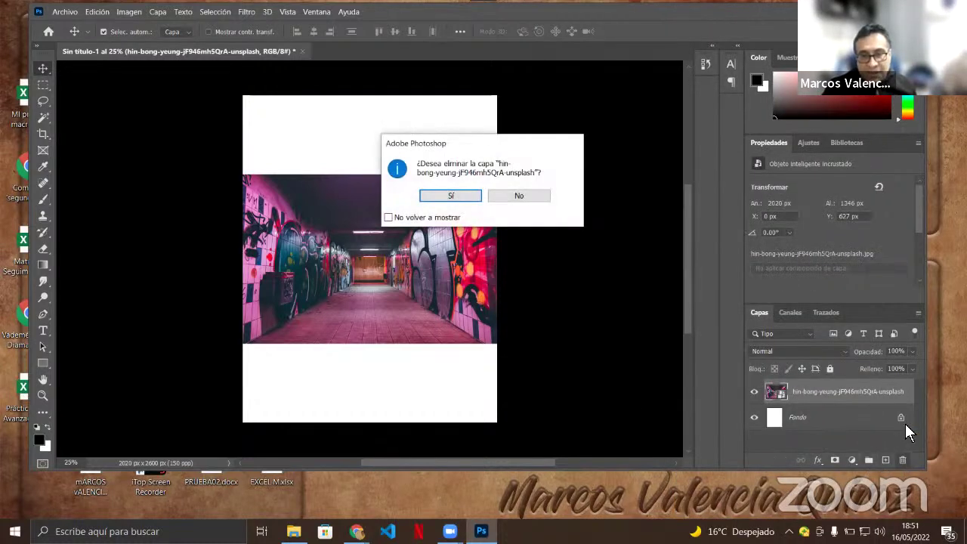
left_click(460, 197)
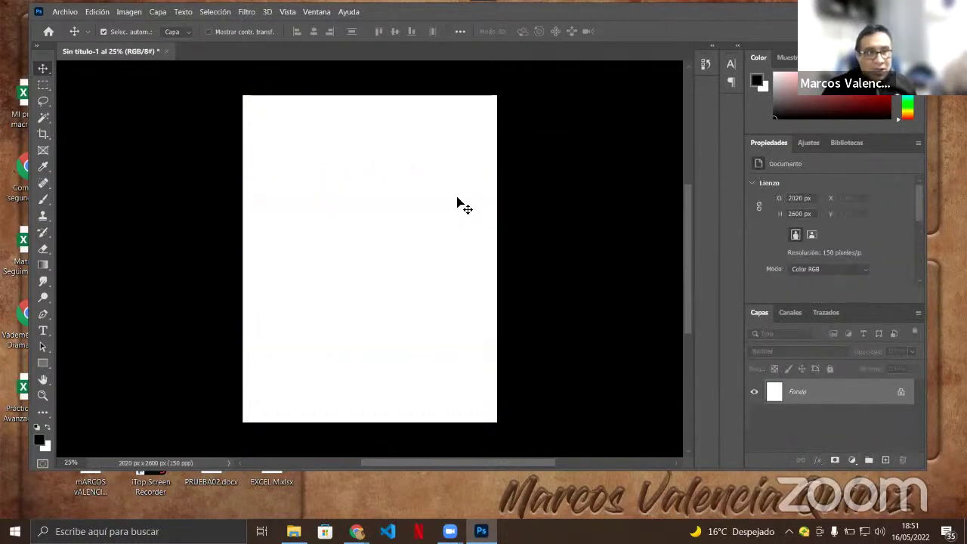
Re-place the tunnel jpg as an embedded smart object and move it up to Y 339.
left_click(66, 13)
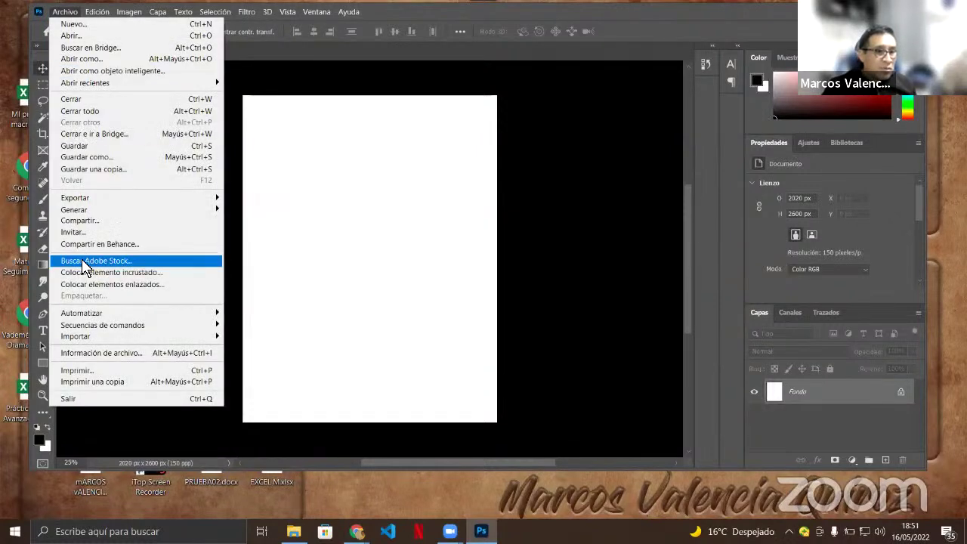
left_click(124, 272)
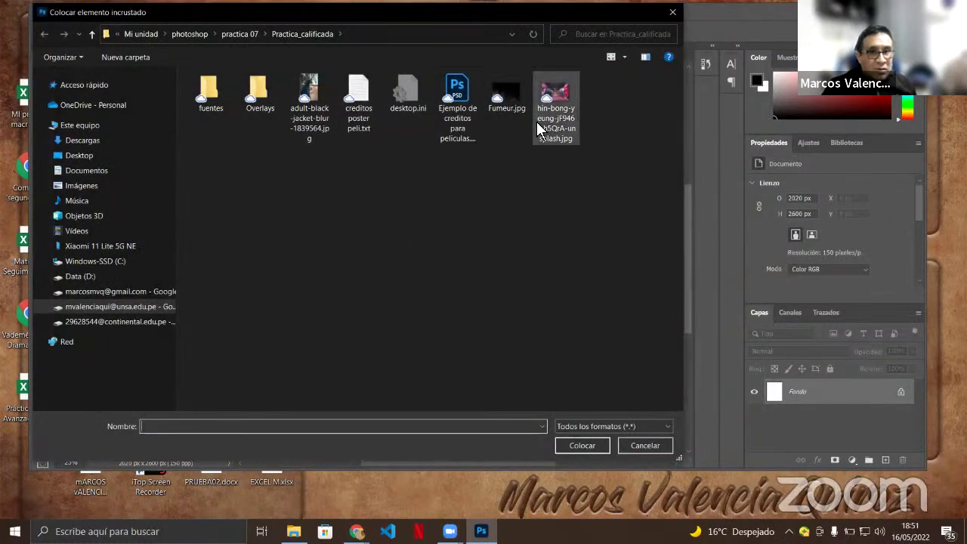
left_click(555, 109)
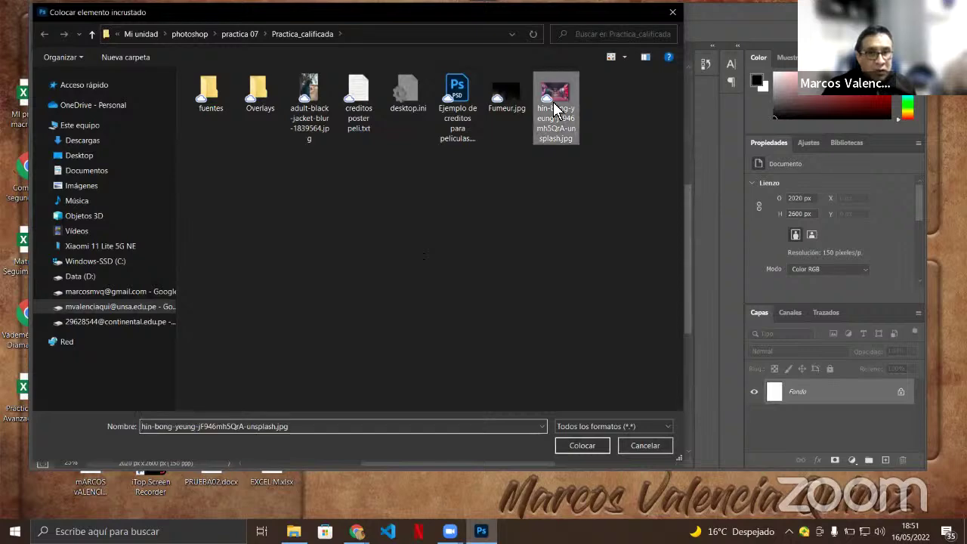
left_click(582, 446)
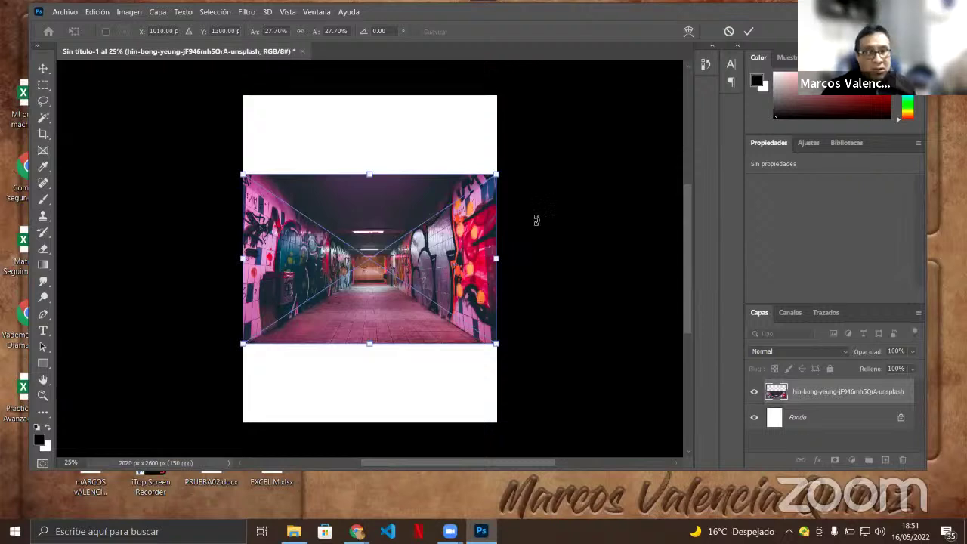
left_click_drag(367, 182, 368, 145)
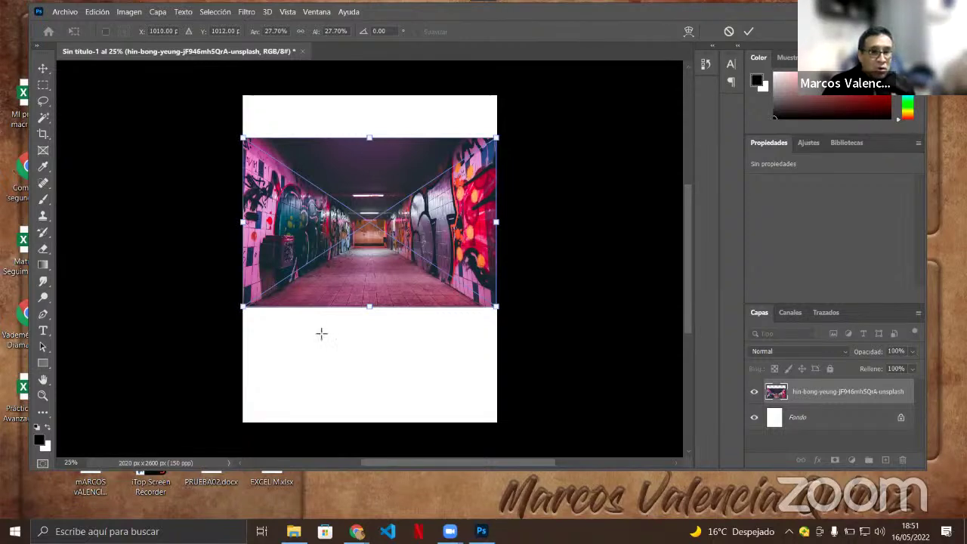
mouse_move(367, 377)
left_mouse_down()
mouse_move(593, 312)
mouse_move(735, 79)
mouse_move(745, 39)
left_mouse_up()
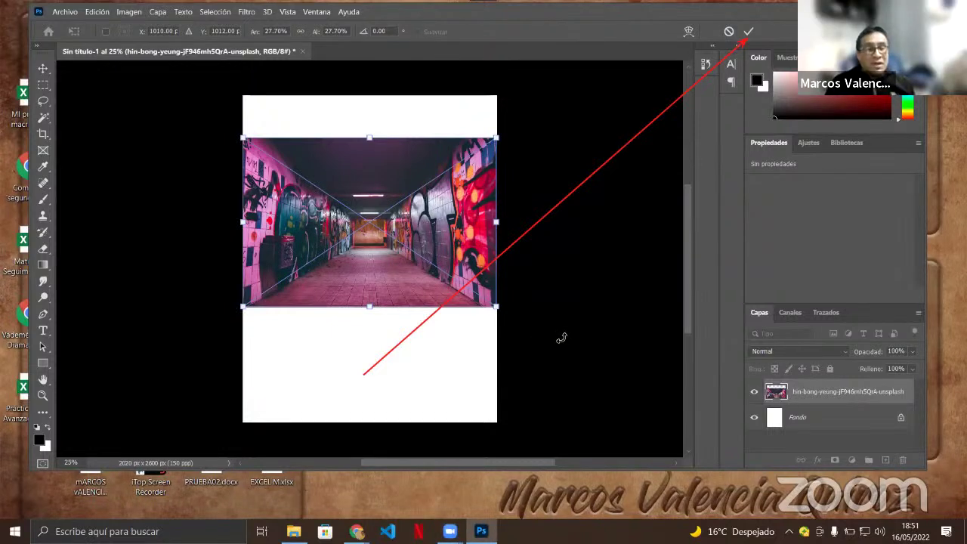
key("Return")
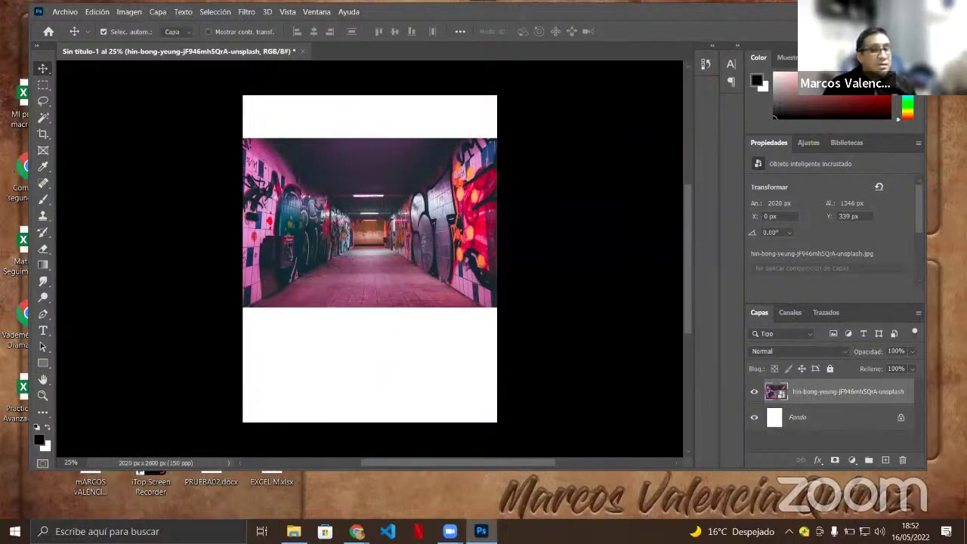
Scale the tunnel photo with Free Transform to 3937 × 2623 px at X −878, Y −12.
left_click(312, 350)
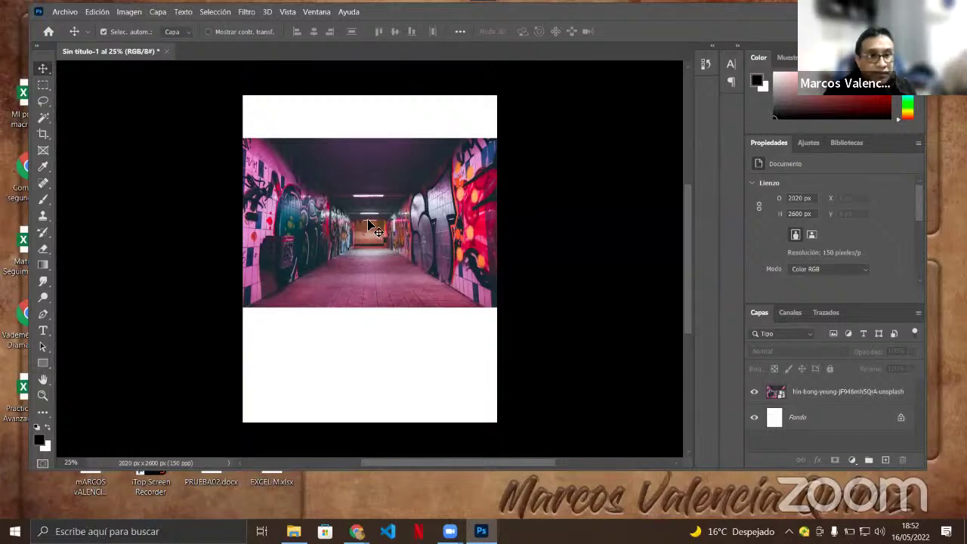
left_click(832, 392)
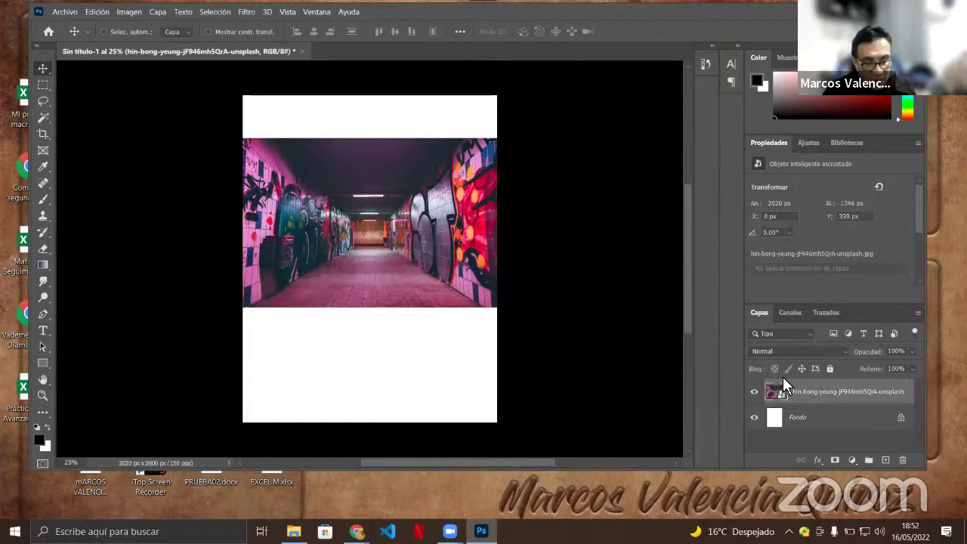
key("ctrl+t")
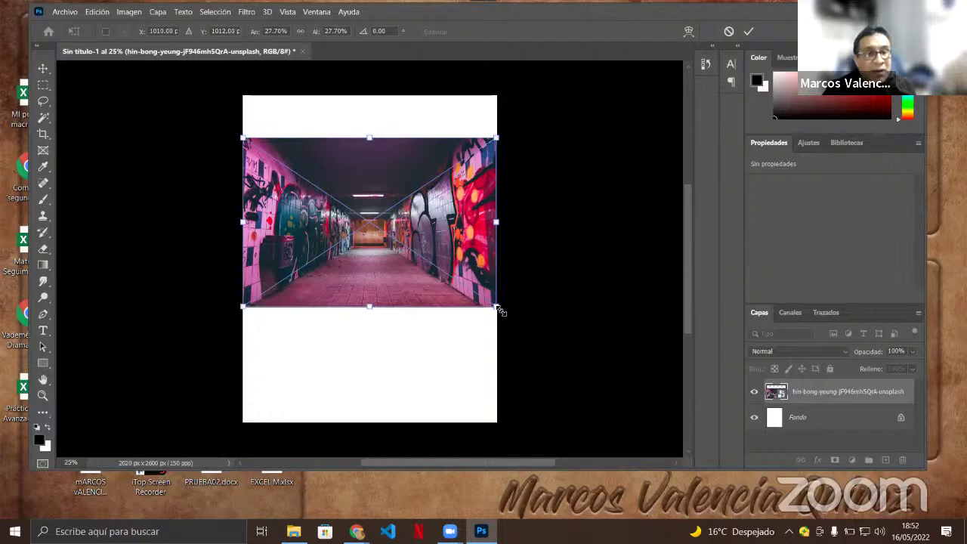
left_click_drag(499, 310, 600, 373)
left_click_drag(542, 289, 554, 323)
left_click_drag(606, 409, 628, 425)
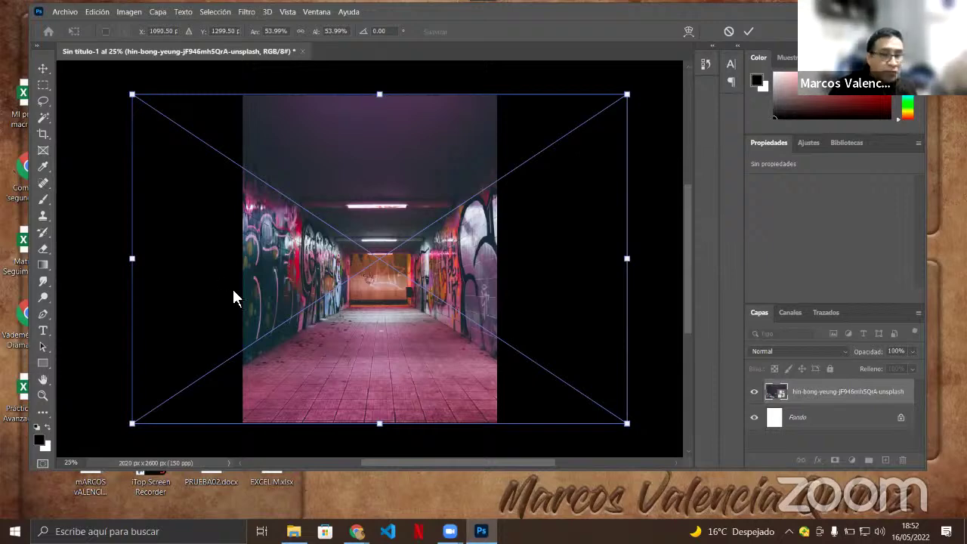
key("Return")
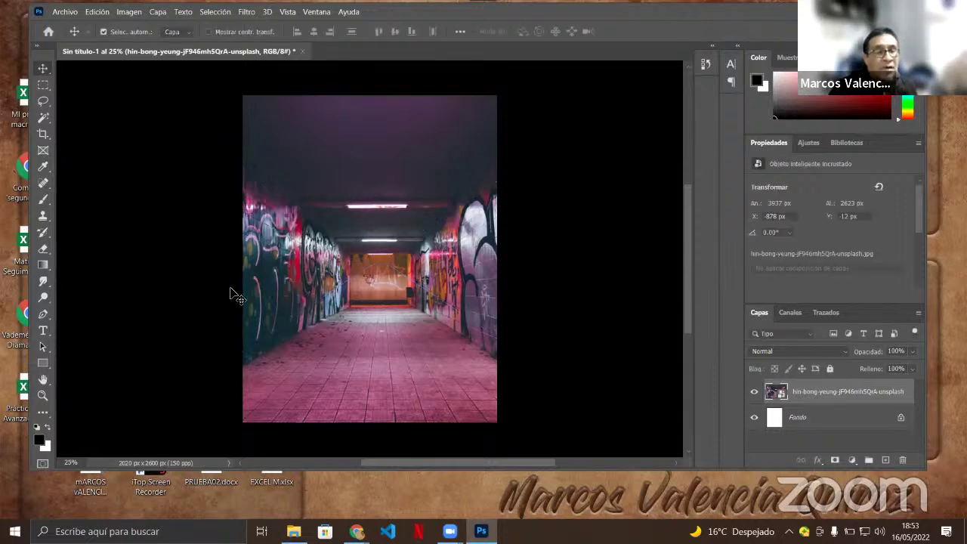
Place adult-black-jacket-blur-1839564.jpg as a smart object and drag it left to X −285.
left_click(74, 13)
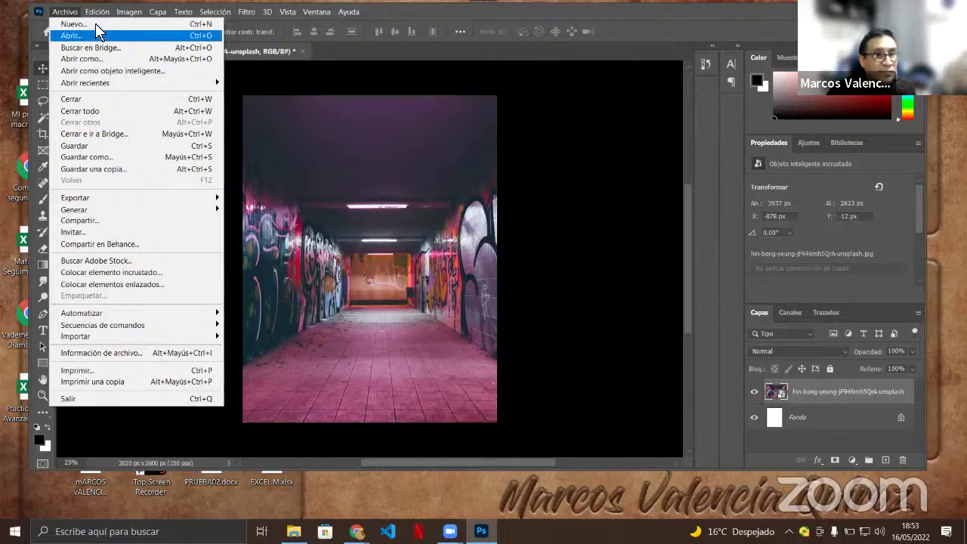
left_click(97, 11)
left_click(65, 11)
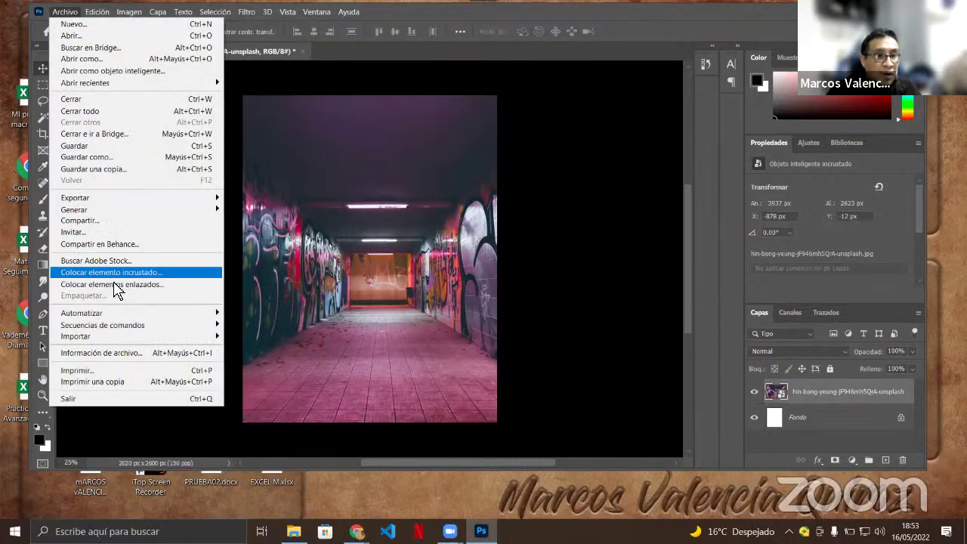
left_click(133, 272)
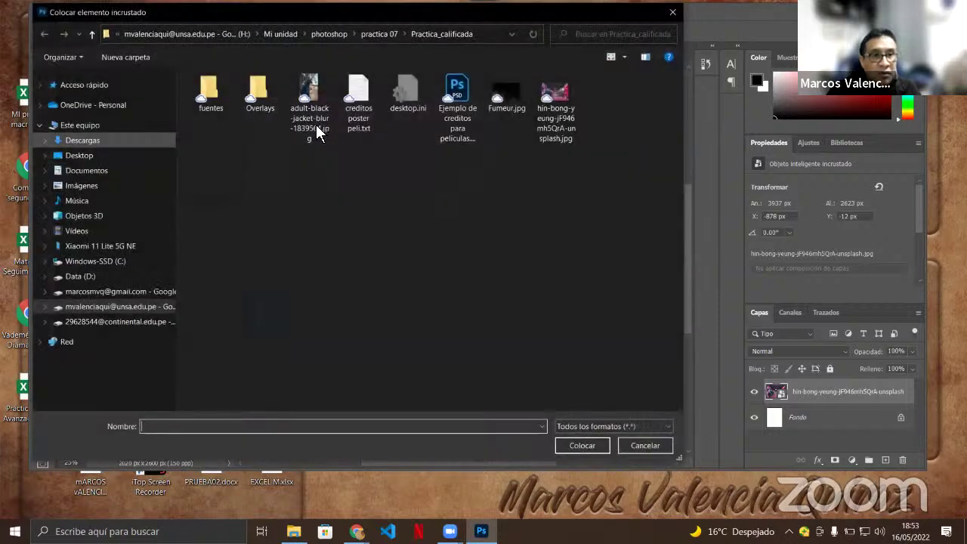
left_click(319, 110)
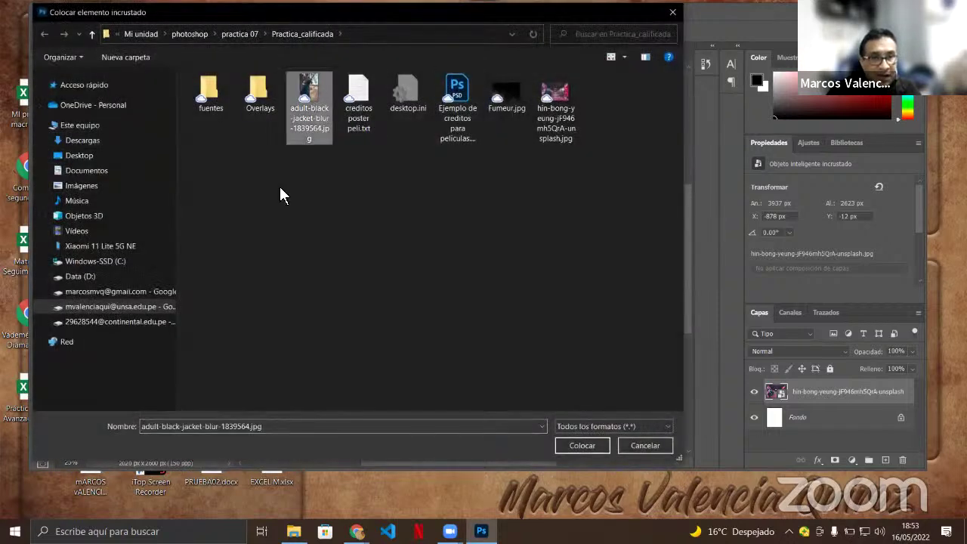
left_click(583, 445)
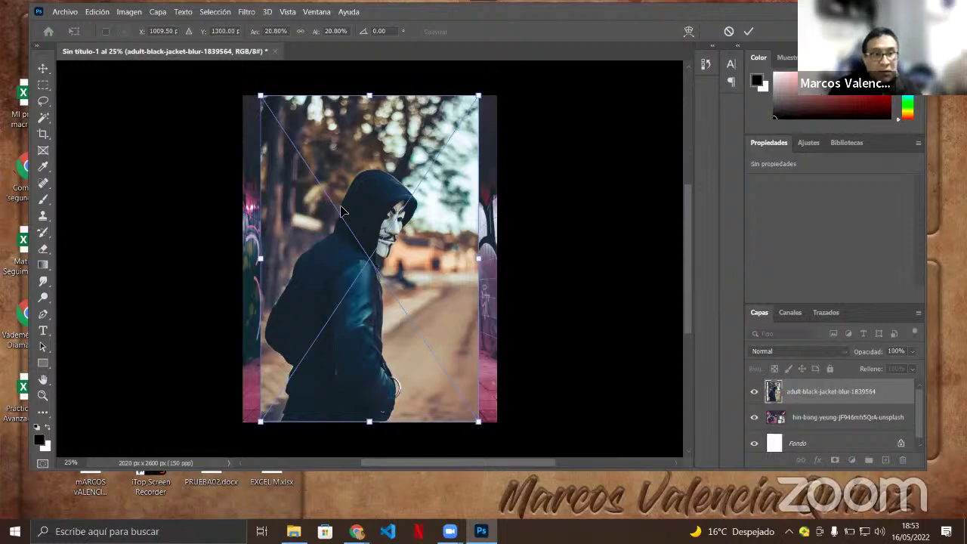
key("Return")
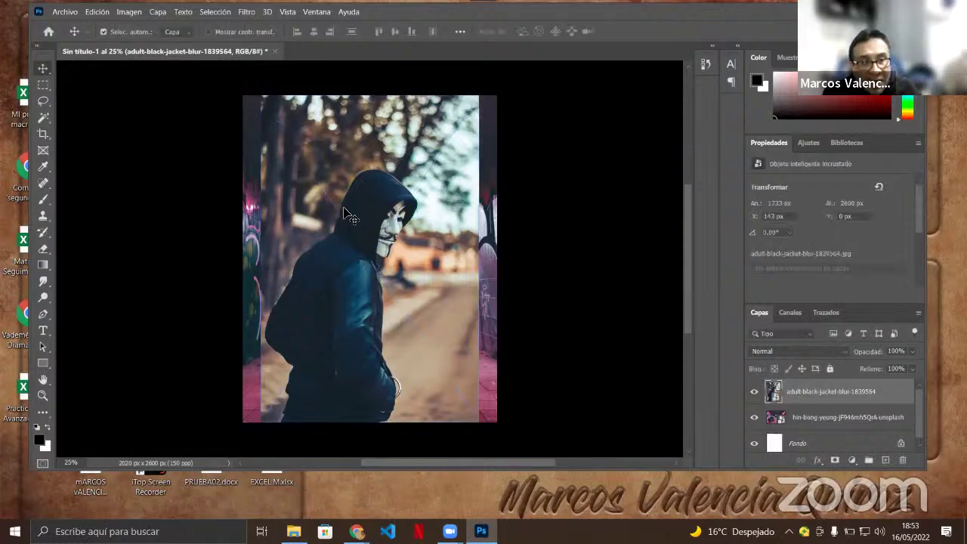
left_click_drag(391, 272, 338, 276)
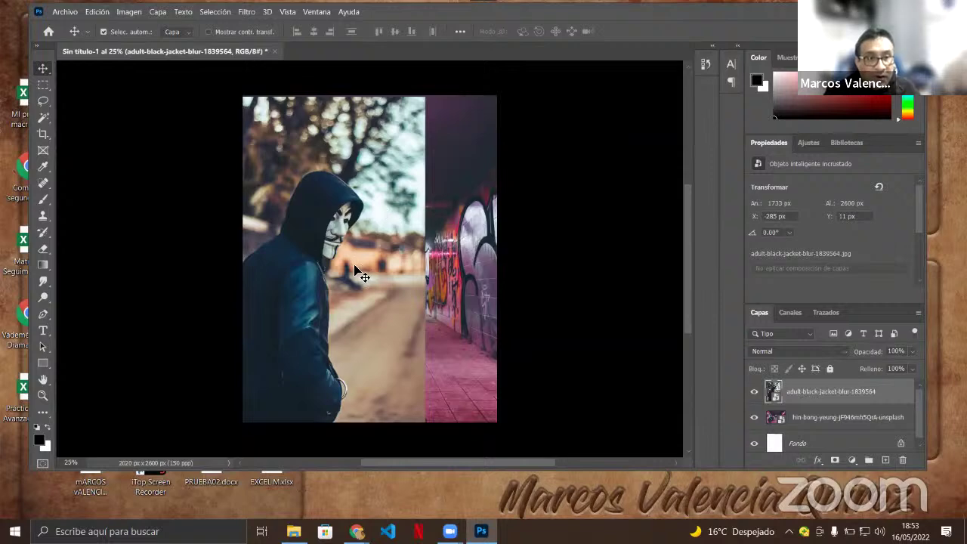
Drag the hooded-figure layer to X 144, Y −89 so graffiti shows on both sides.
mouse_move(356, 266)
left_mouse_down()
mouse_move(408, 270)
mouse_move(357, 263)
left_mouse_up()
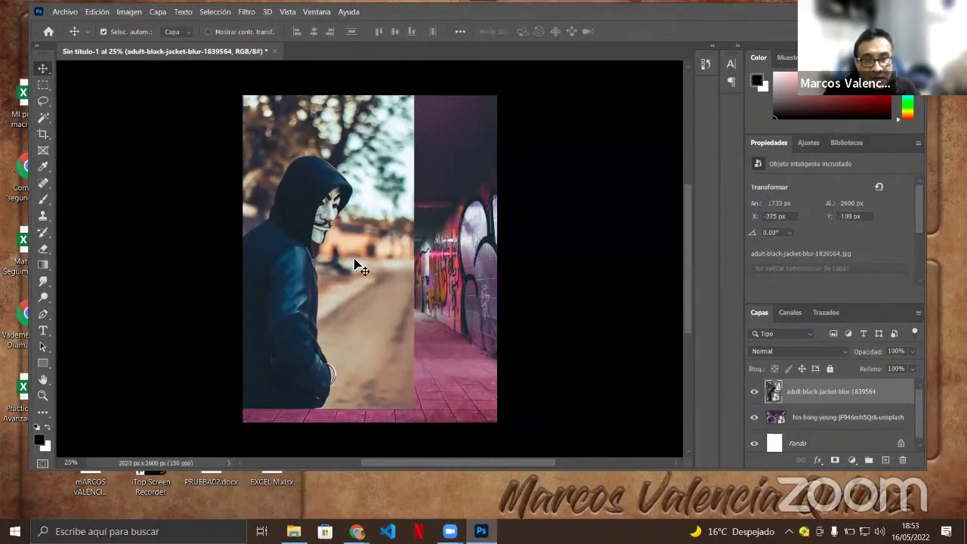
left_click_drag(292, 274, 393, 266)
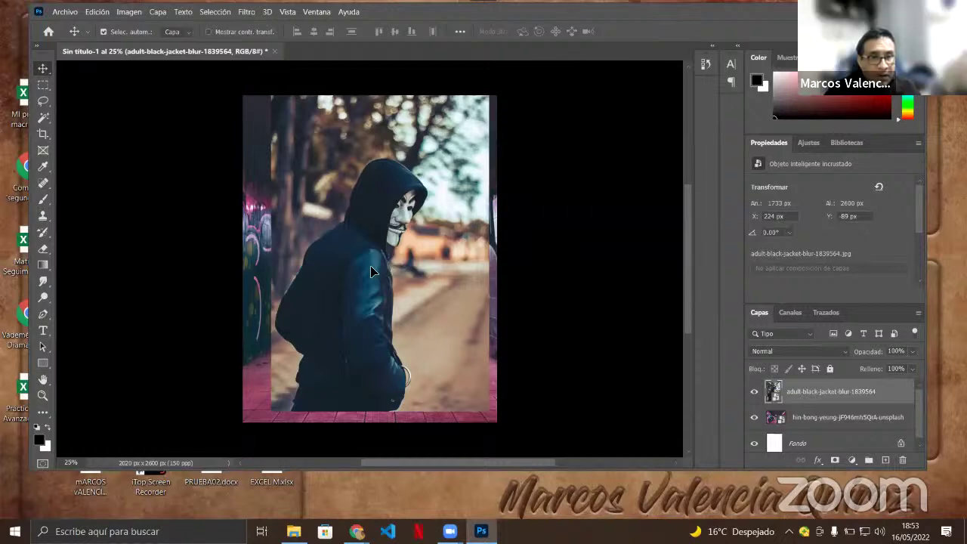
left_click_drag(385, 270, 376, 276)
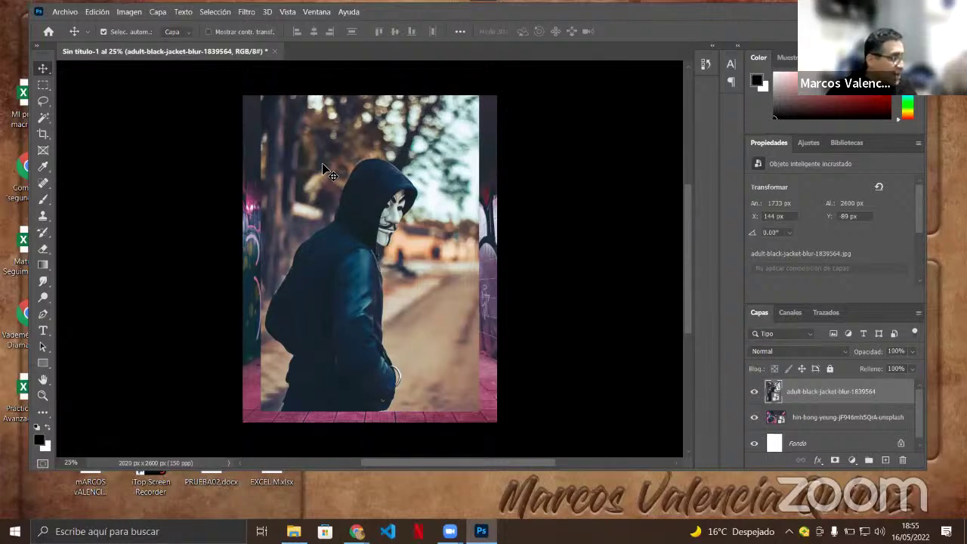
Switch to the Quick Selection tool and set its brush diameter to 238 px.
left_click(47, 110)
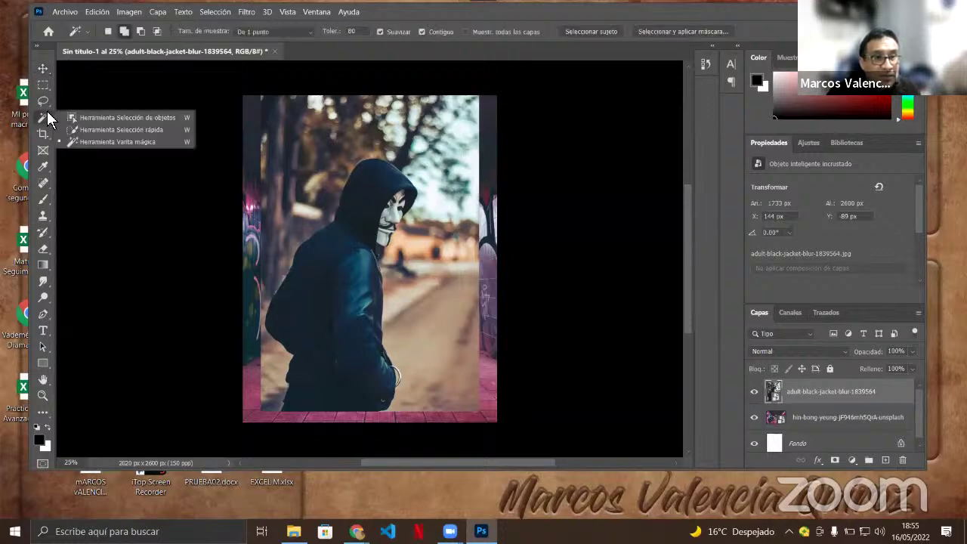
left_click(112, 130)
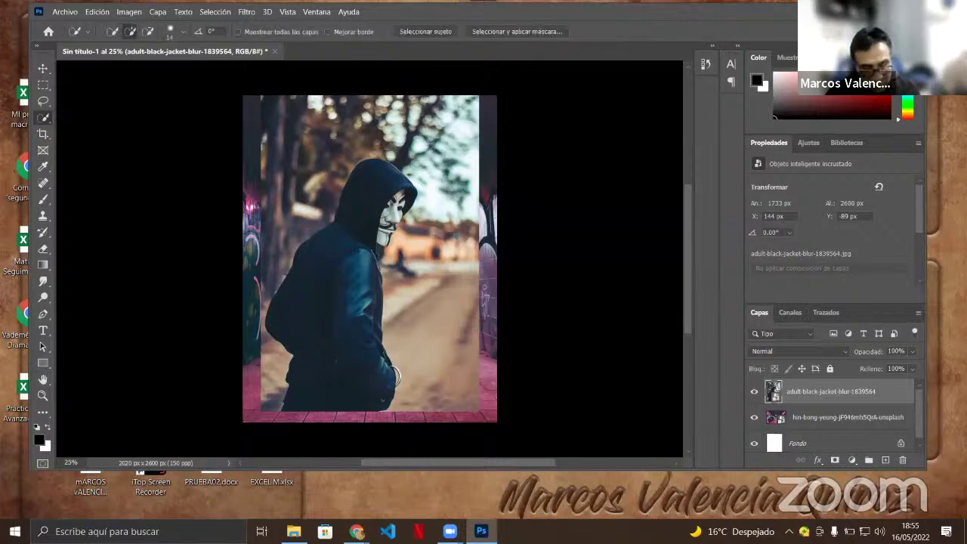
left_click_drag(295, 113, 321, 134)
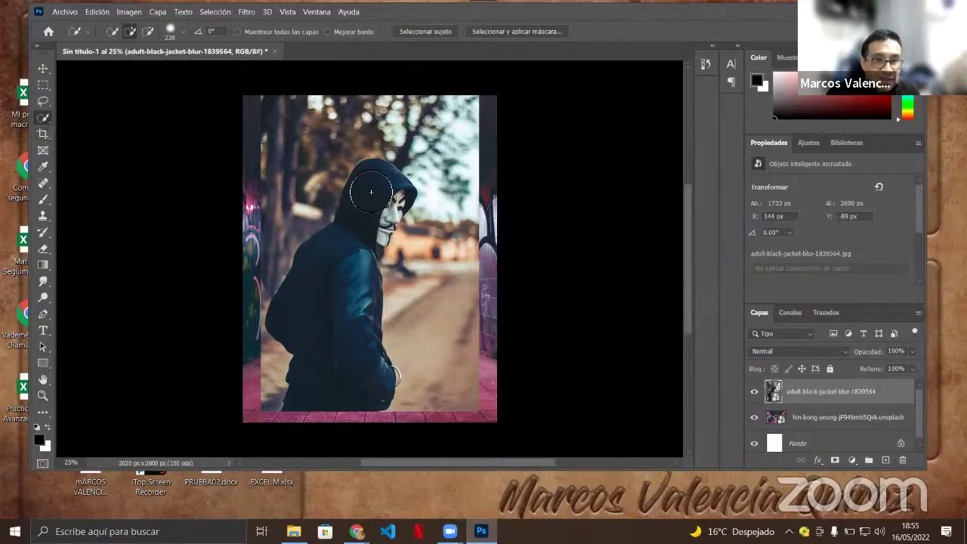
Paint a Quick Selection over the hooded figure, then zoom in on the hand.
mouse_move(370, 182)
left_mouse_down()
mouse_move(324, 285)
mouse_move(325, 312)
left_mouse_up()
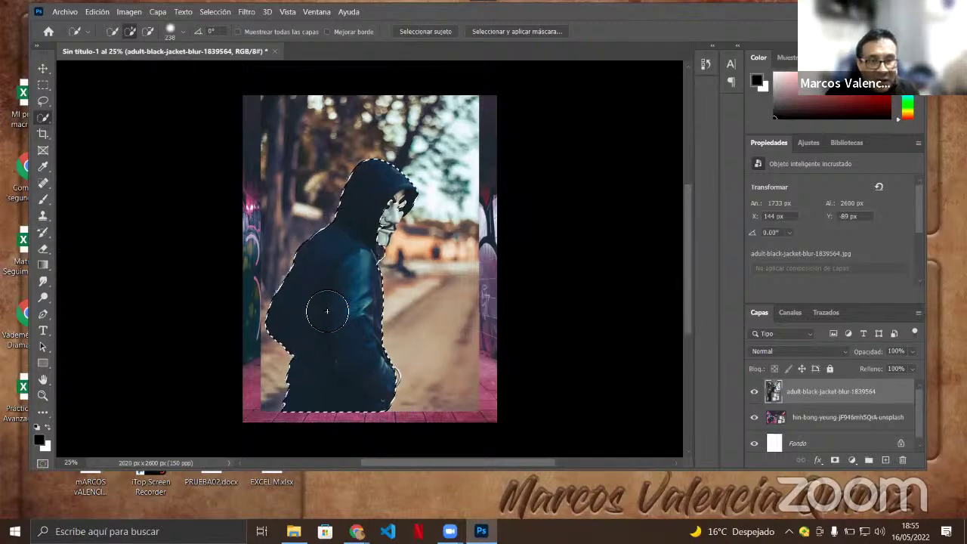
left_click(404, 214)
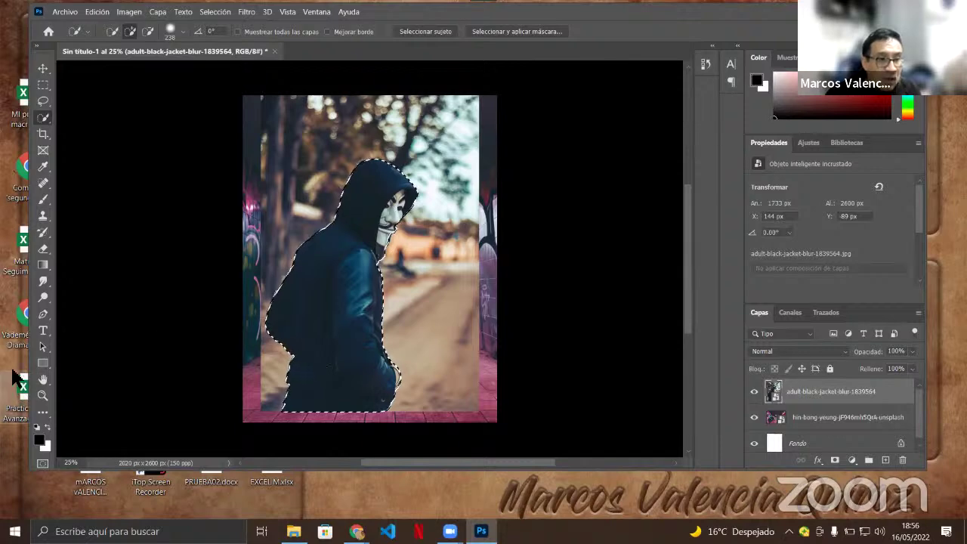
left_click(42, 396)
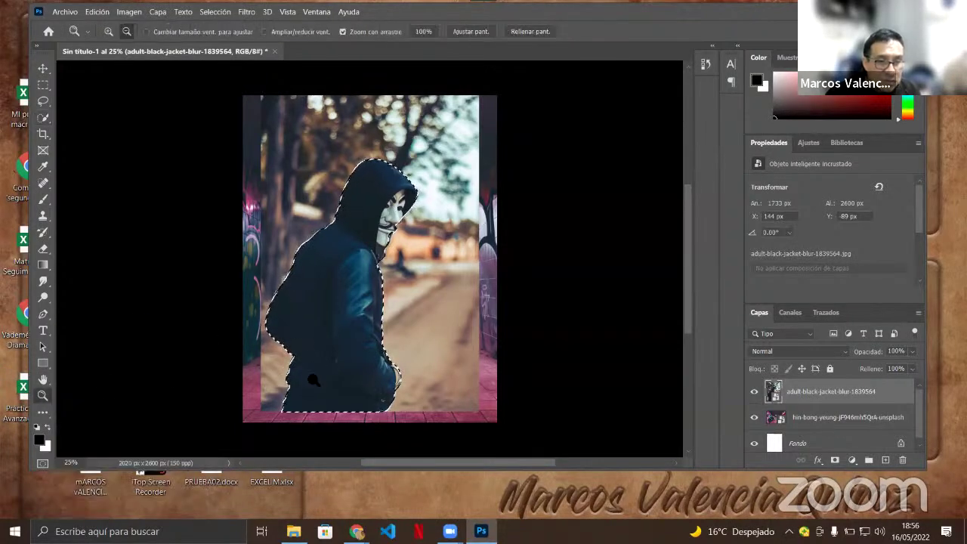
left_click_drag(367, 359, 367, 359)
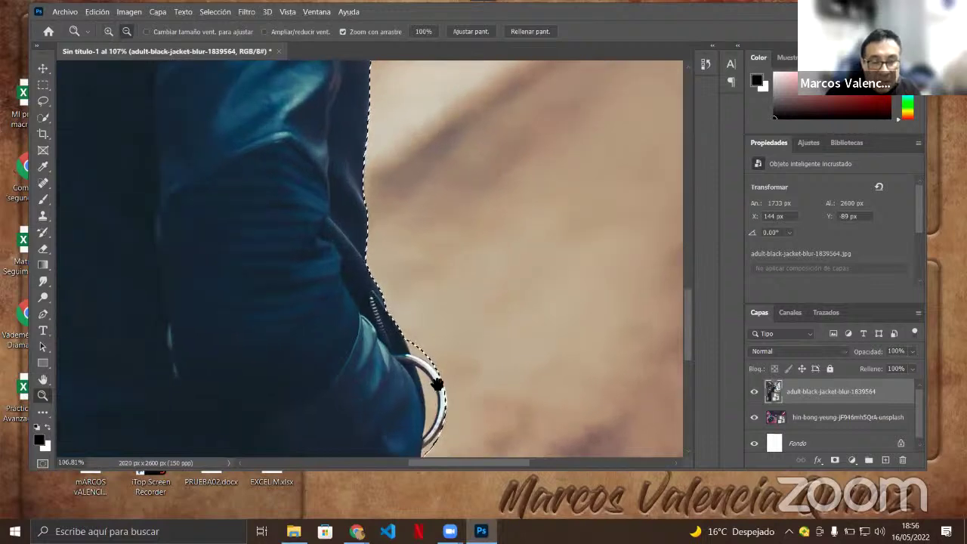
left_click(423, 289)
scroll(423, 289, "down", 2)
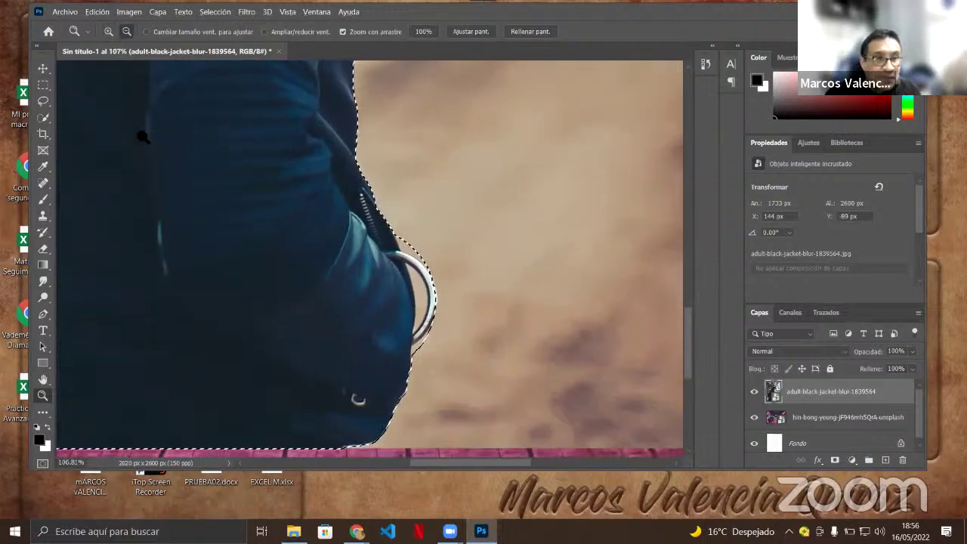
Use the Lasso to add and subtract along the jacket ring's selection edge.
left_click(44, 102)
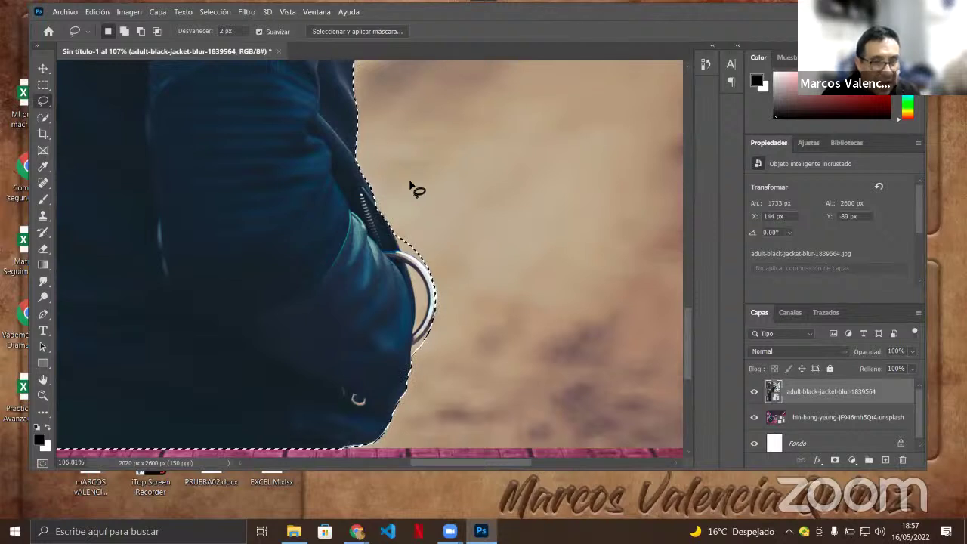
key("shift")
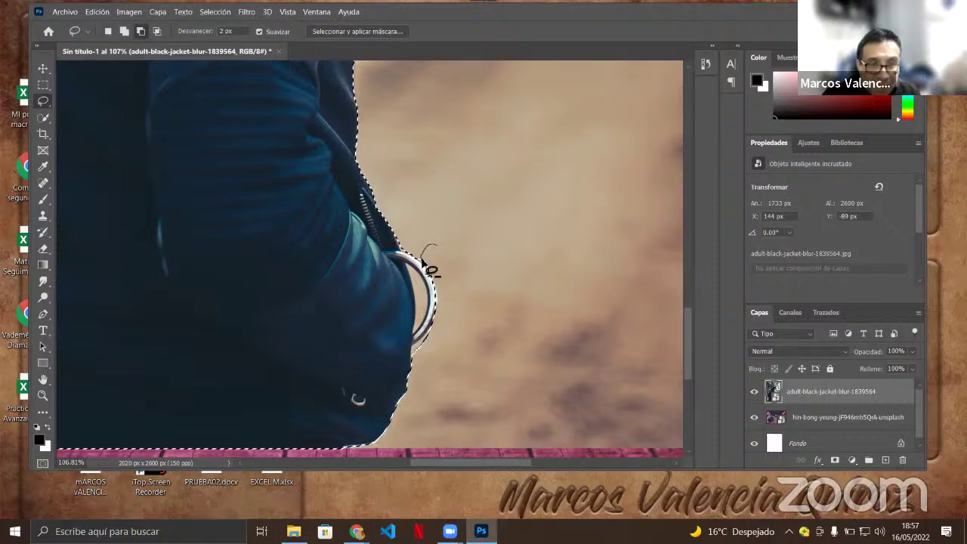
left_click_drag(433, 272, 446, 247)
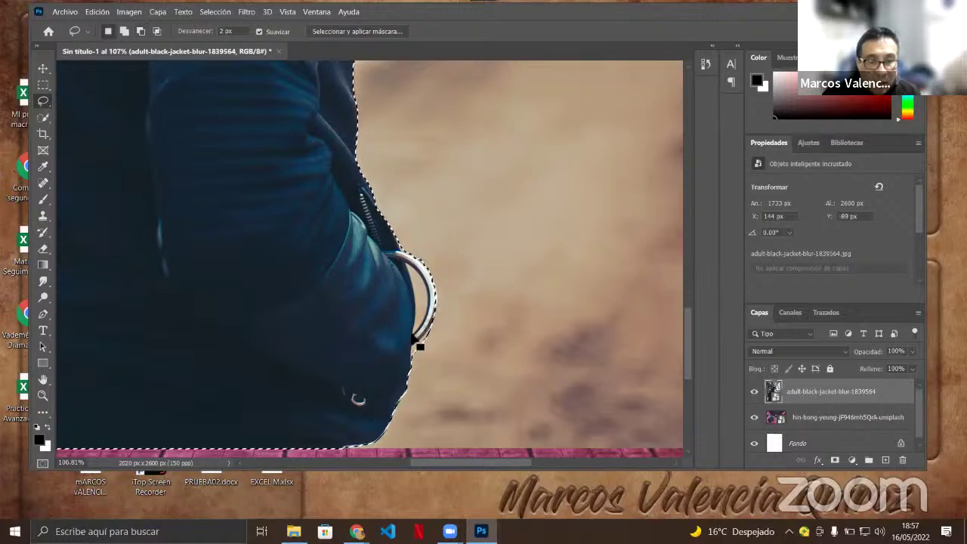
key("alt")
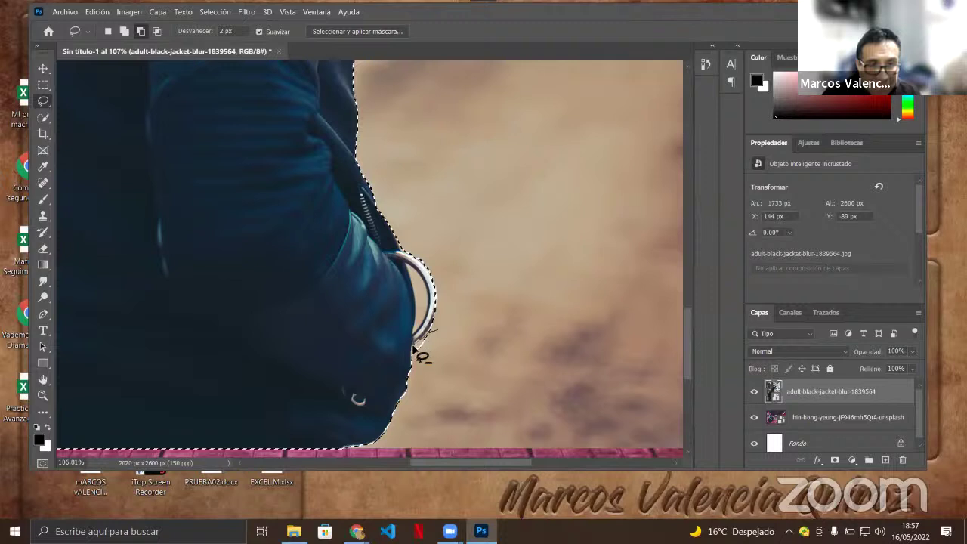
left_click_drag(446, 332, 425, 357)
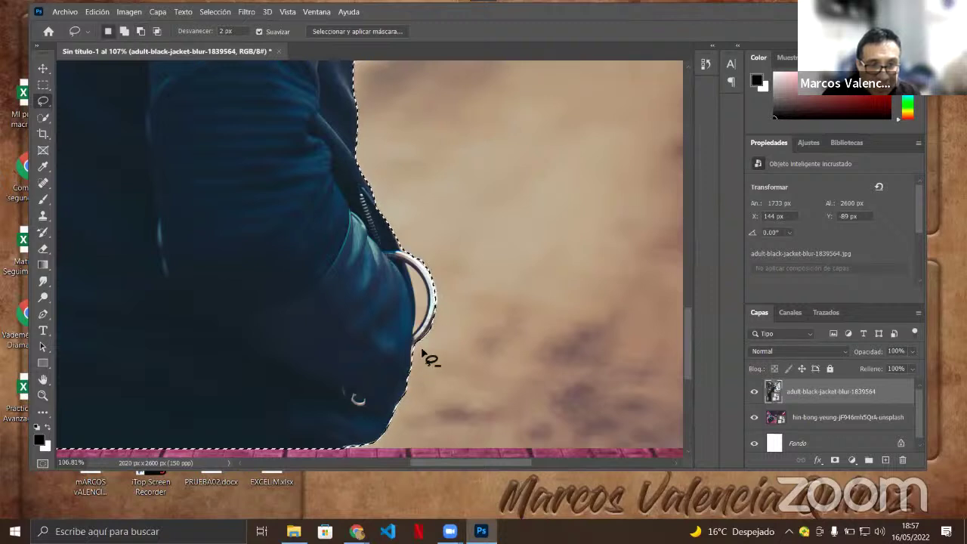
key("alt")
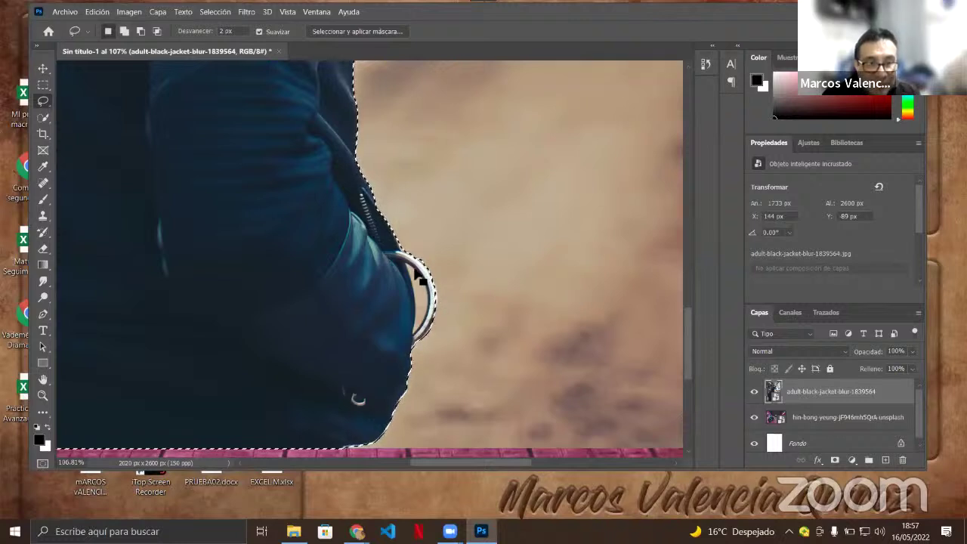
key("alt")
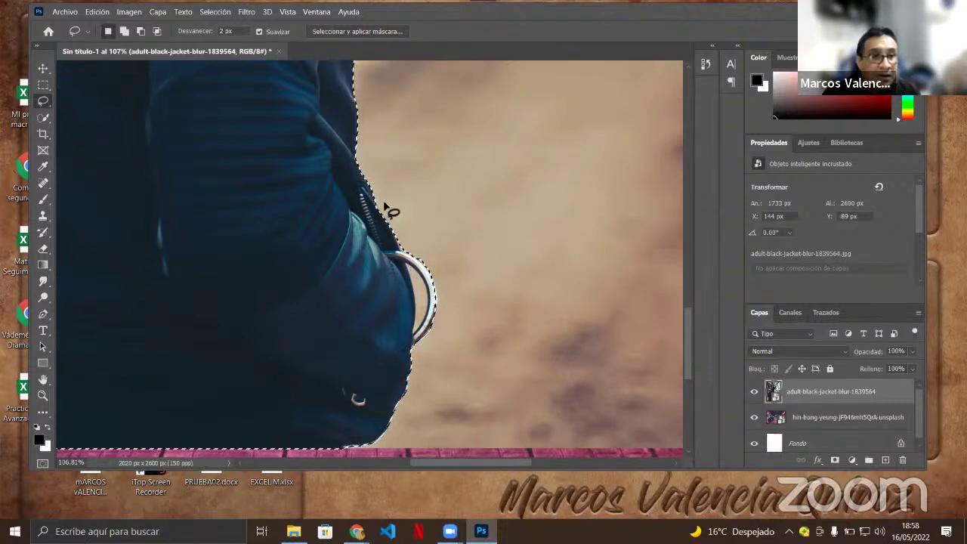
left_click(44, 118)
right_click(47, 123)
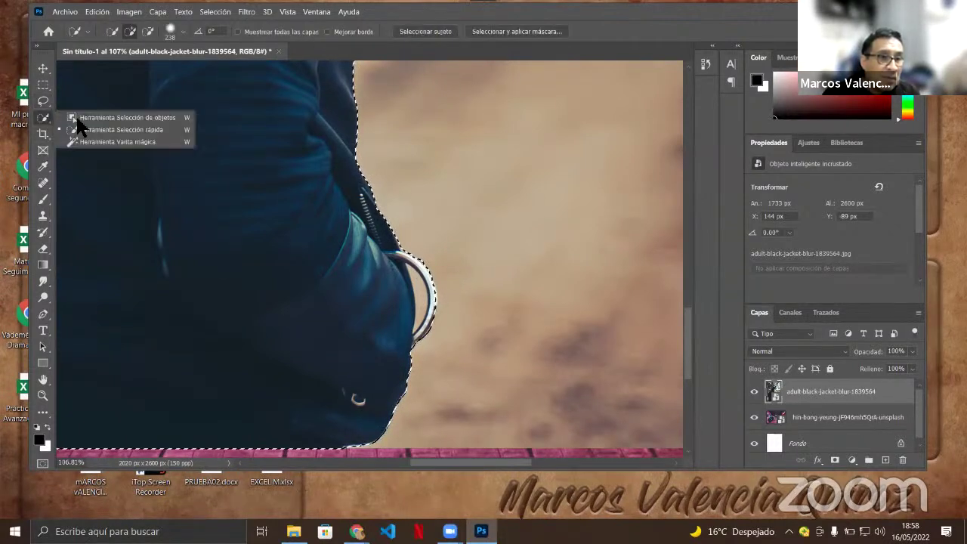
left_click(104, 141)
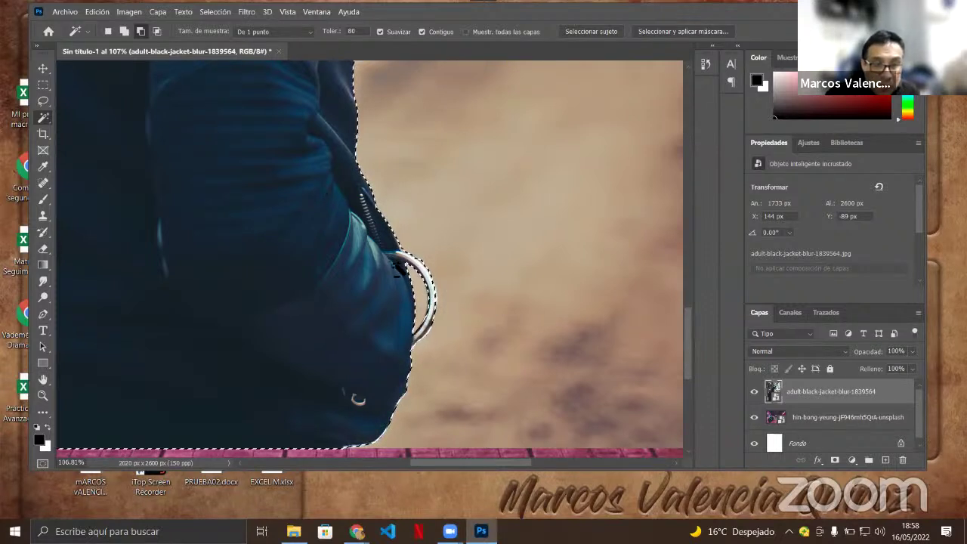
left_click(43, 102)
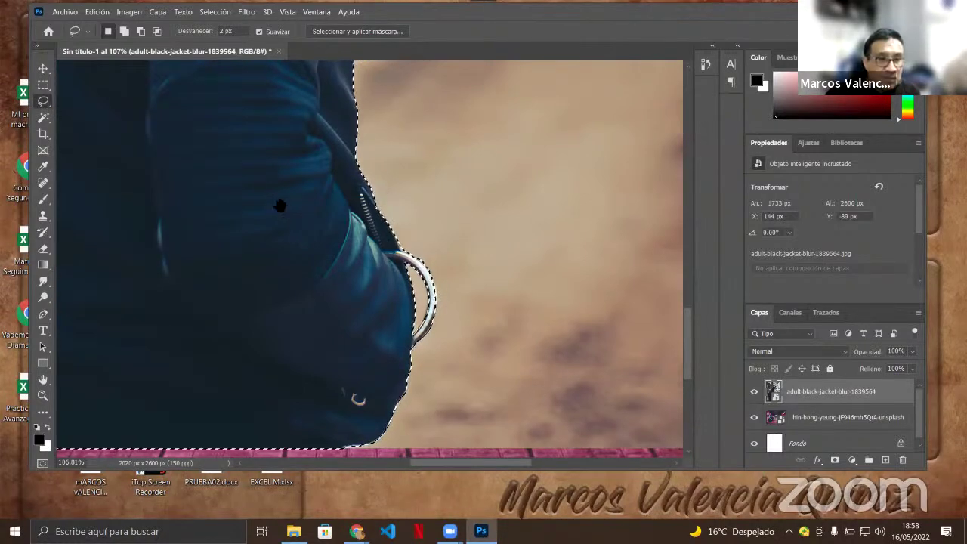
Add the mask's chin area to the selection with the Lasso in add mode.
left_click_drag(280, 207, 373, 359)
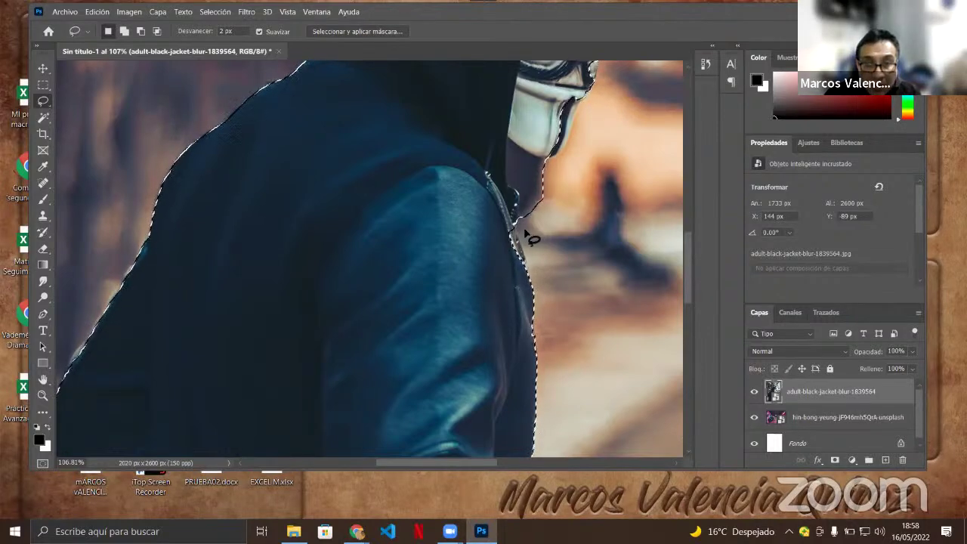
key("shift")
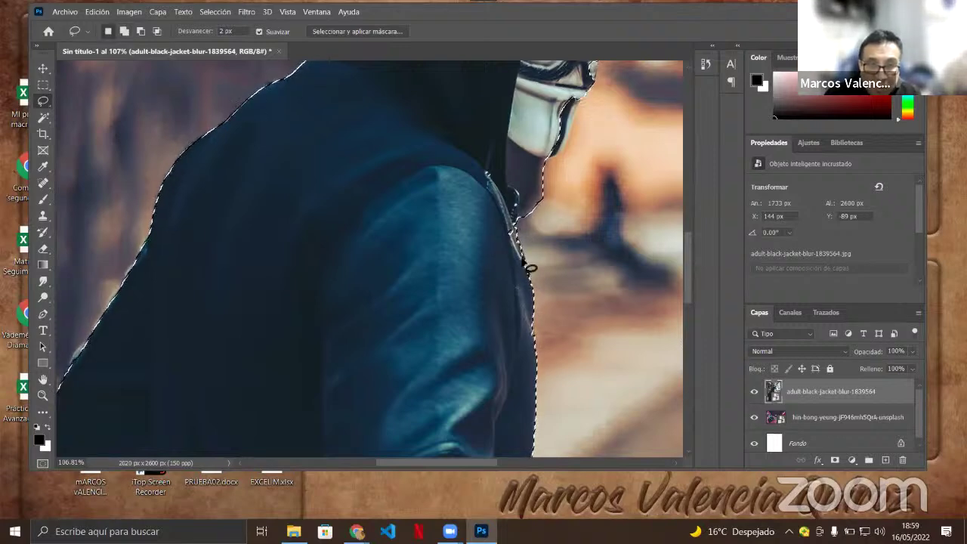
scroll(521, 226, "up", 3)
scroll(522, 227, "right", 1)
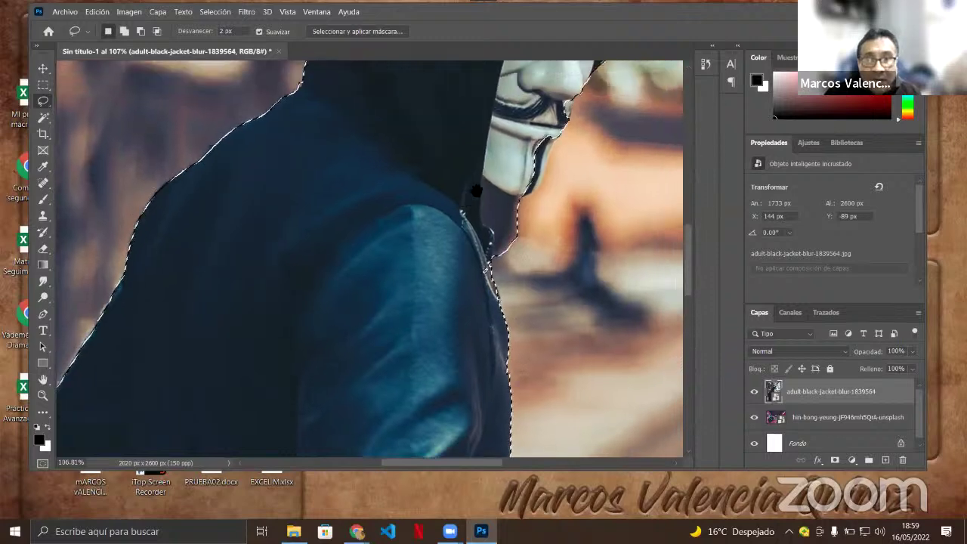
mouse_move(559, 189)
left_mouse_down()
mouse_move(548, 200)
mouse_move(523, 196)
mouse_move(546, 160)
mouse_move(540, 184)
left_mouse_up()
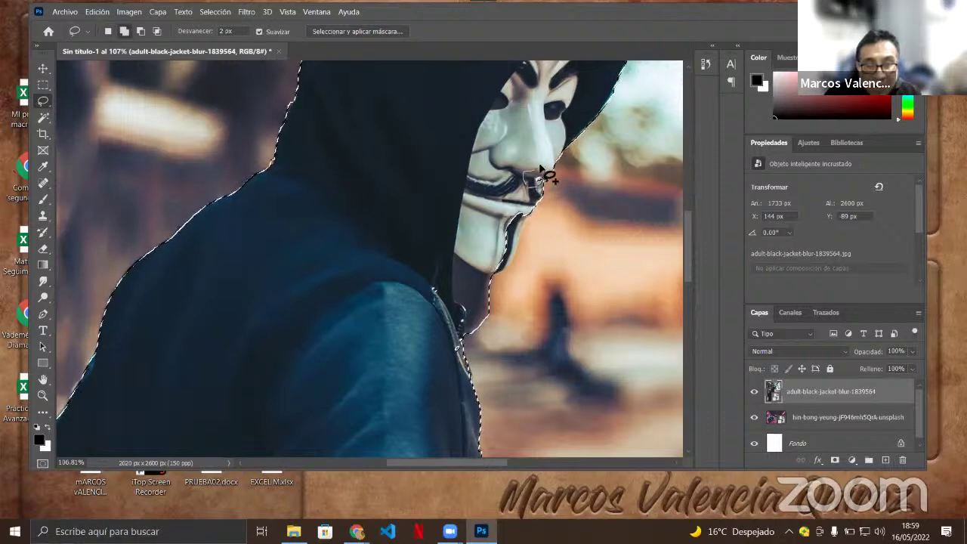
left_click(532, 211)
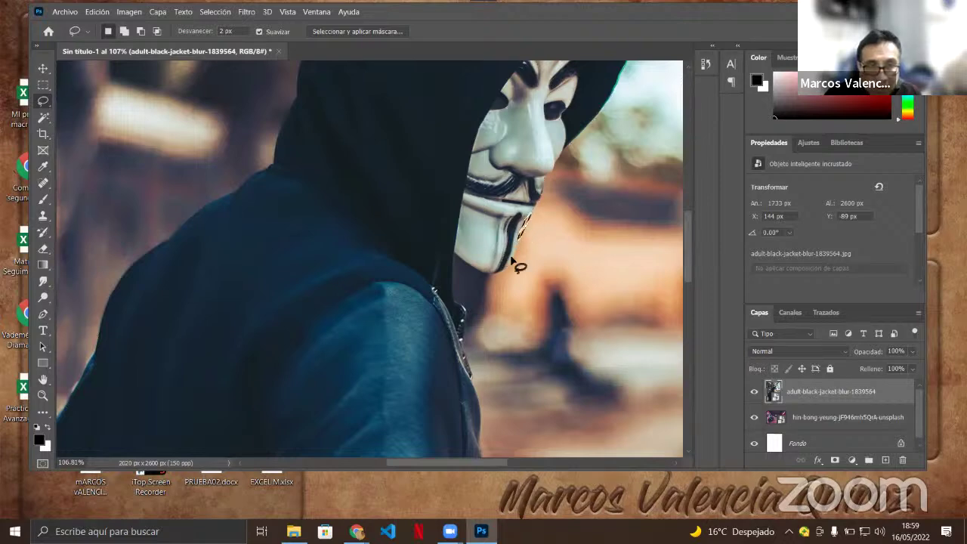
key("ctrl+z")
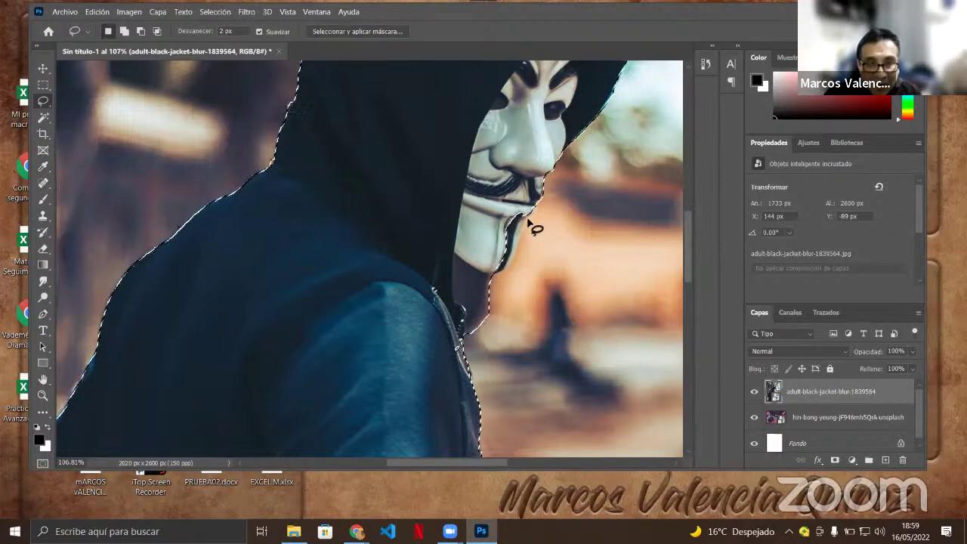
key("shift")
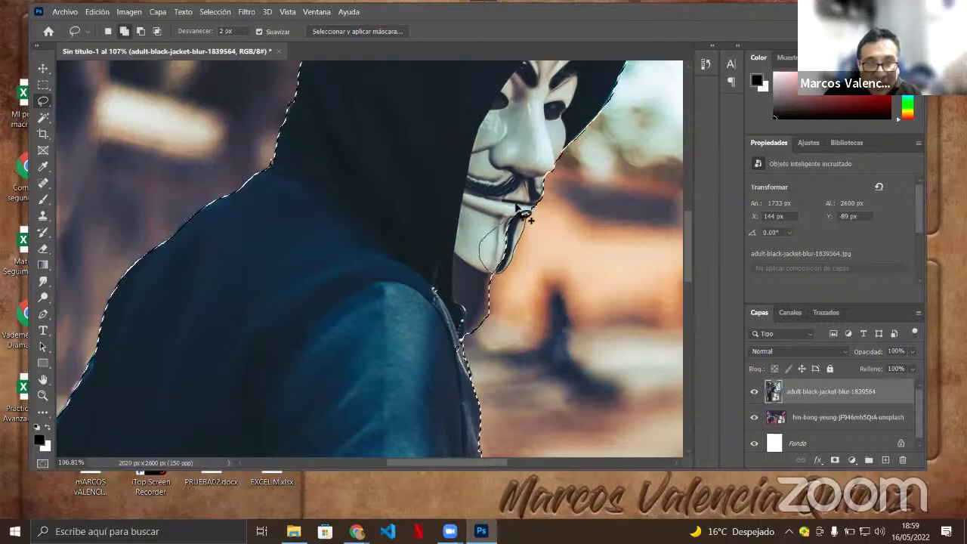
left_click_drag(522, 202, 528, 215)
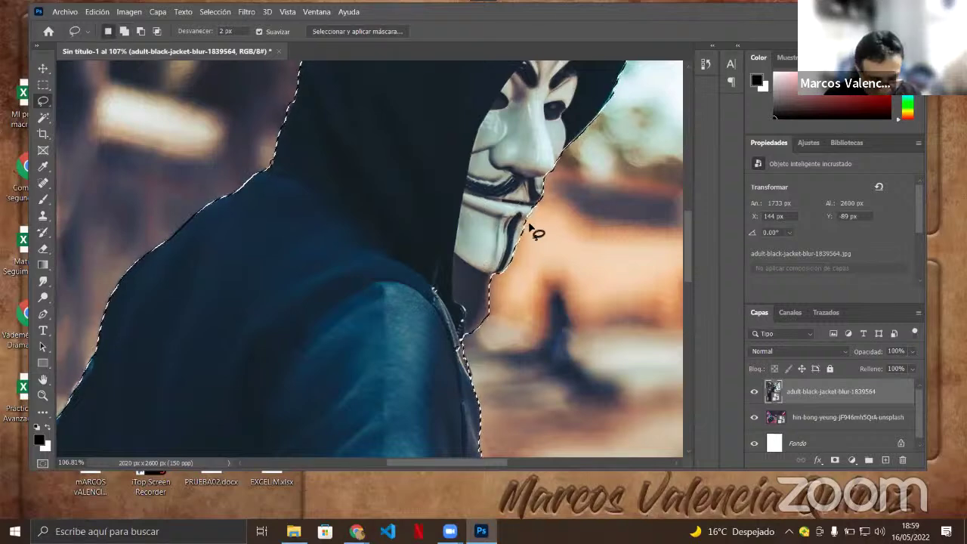
key("alt")
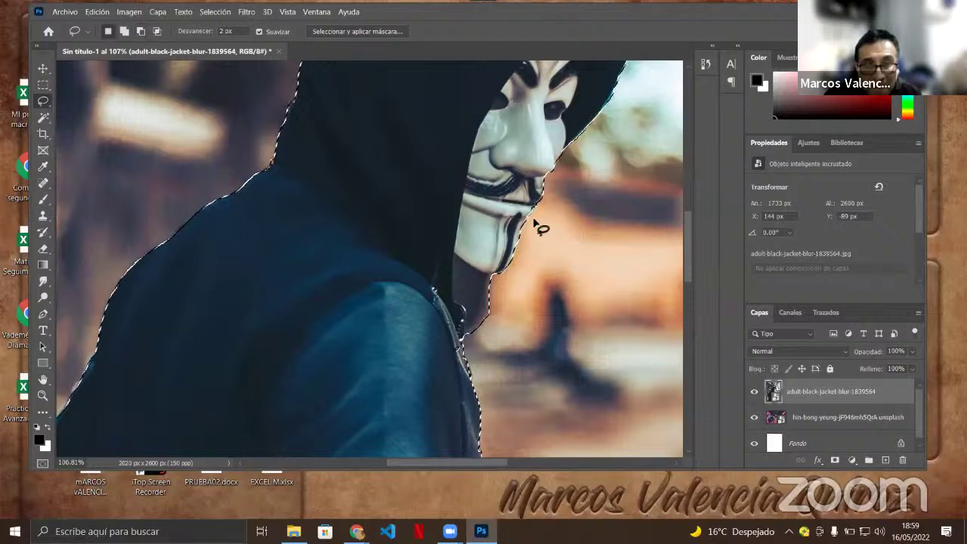
Add the missing strip along the hood's top edge and continue along the jacket's right side.
left_click_drag(484, 133, 363, 370)
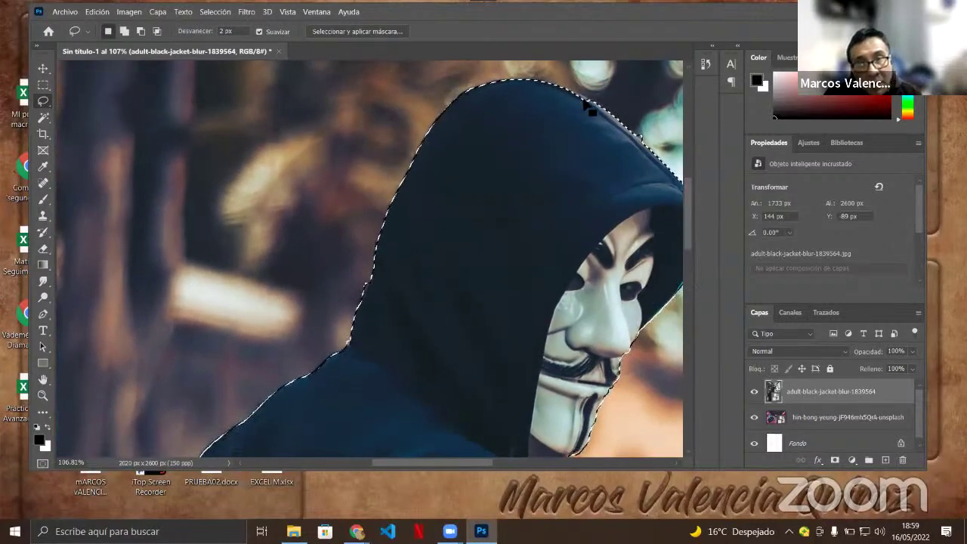
key("shift")
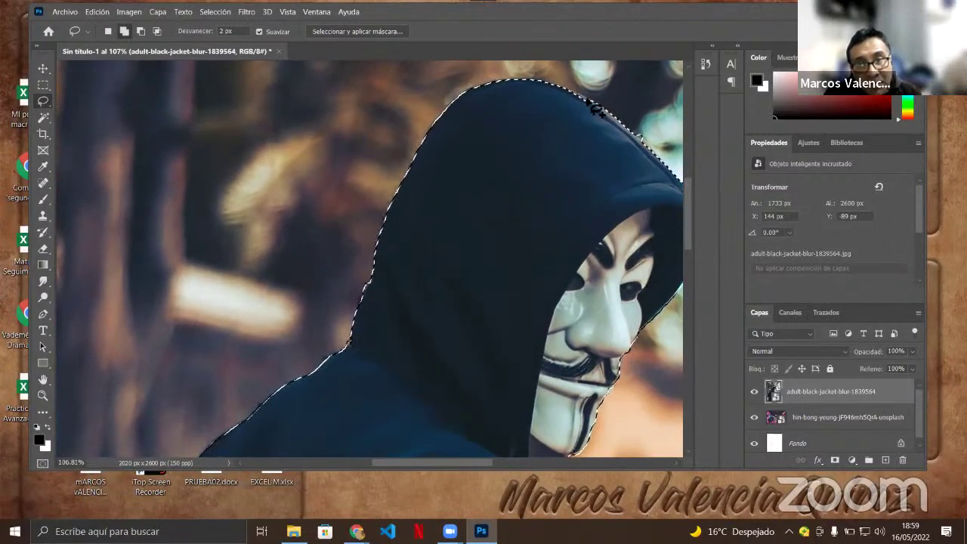
left_click_drag(581, 120, 597, 110)
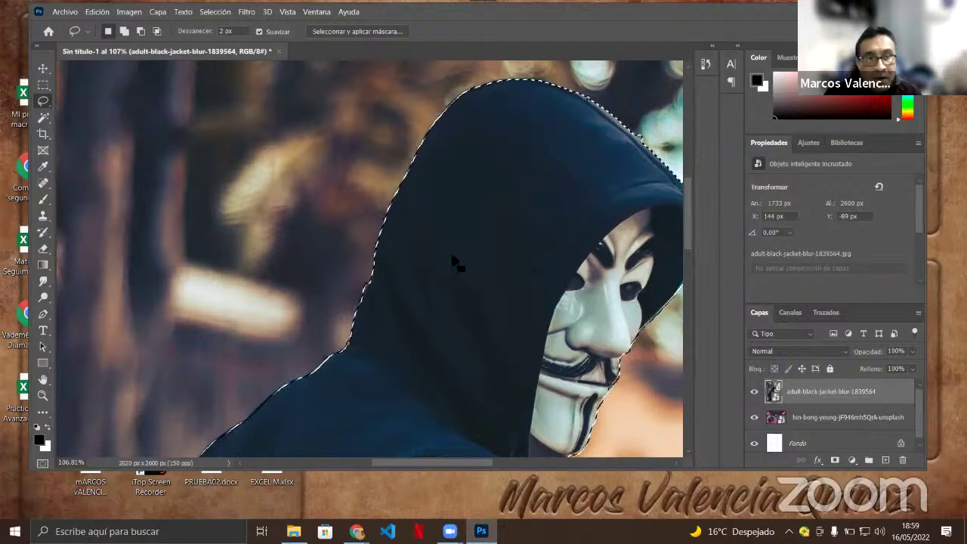
left_click_drag(456, 264, 518, 143)
left_click_drag(385, 324, 406, 192)
scroll(407, 193, "down", 10)
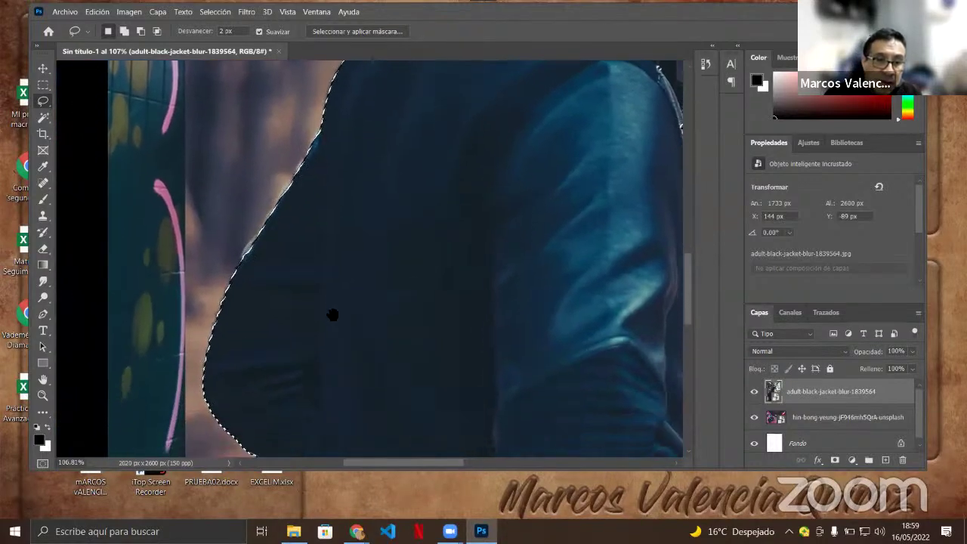
left_click_drag(323, 307, 201, 335)
left_click_drag(335, 157, 336, 235)
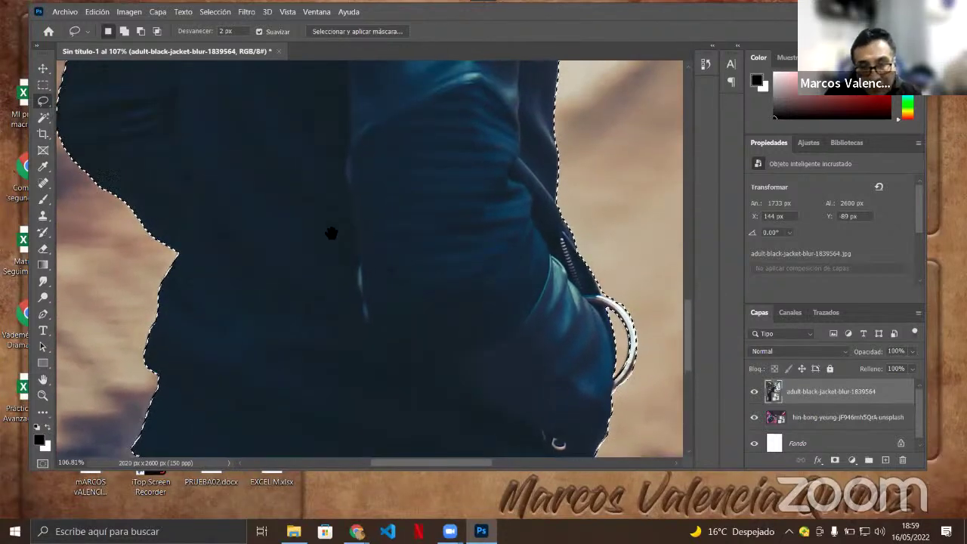
scroll(395, 229, "up", 6)
scroll(405, 151, "up", 10)
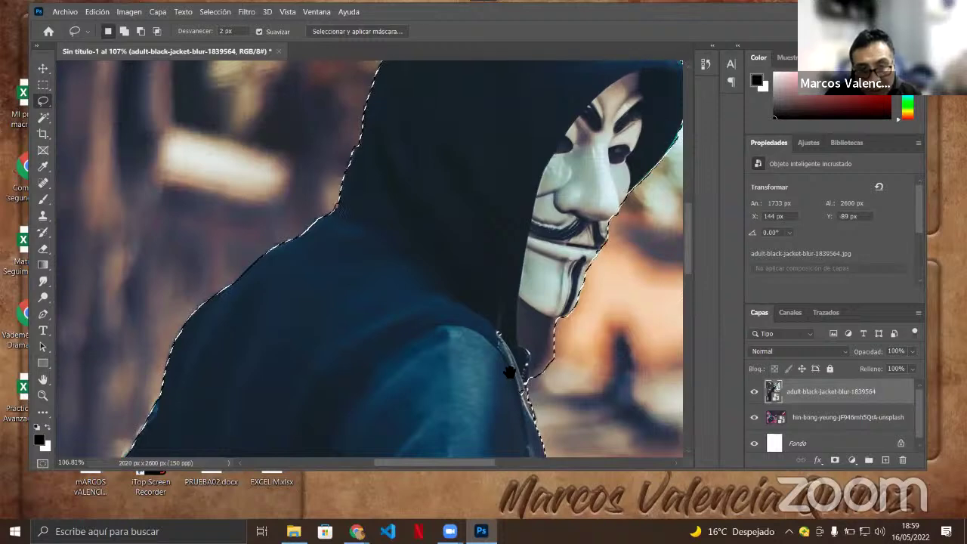
key("shift")
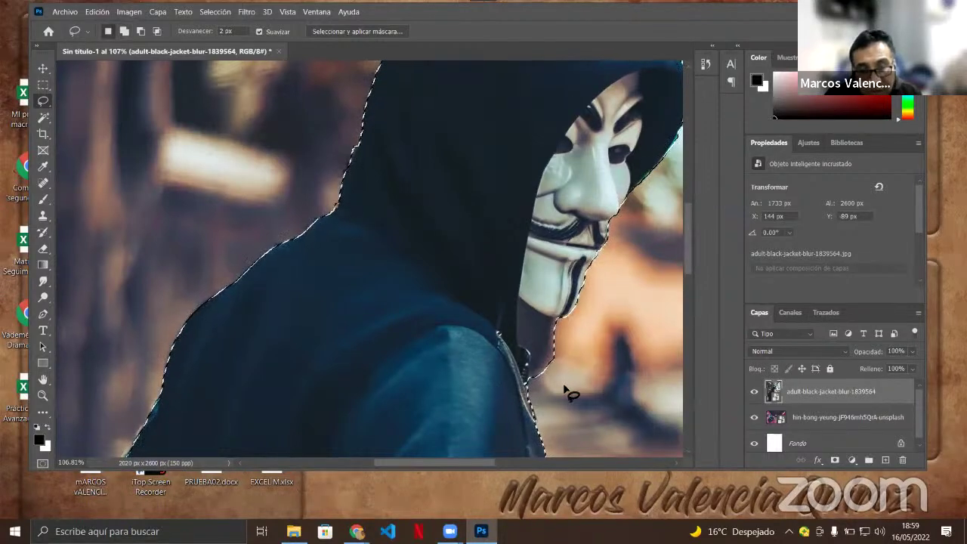
scroll(495, 284, "down", 5)
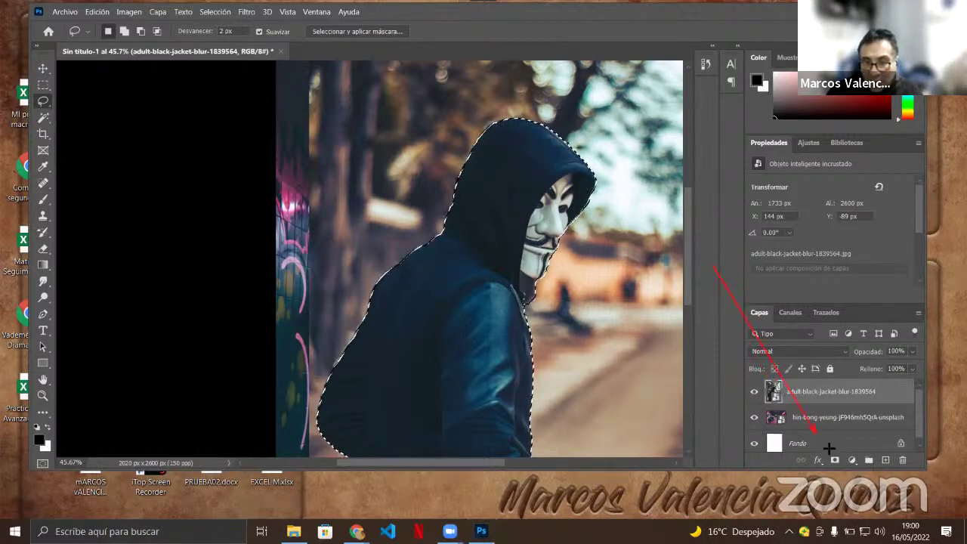
Reselect the hooded figure and add a layer mask hiding the blurred street around it.
key("ctrl+d")
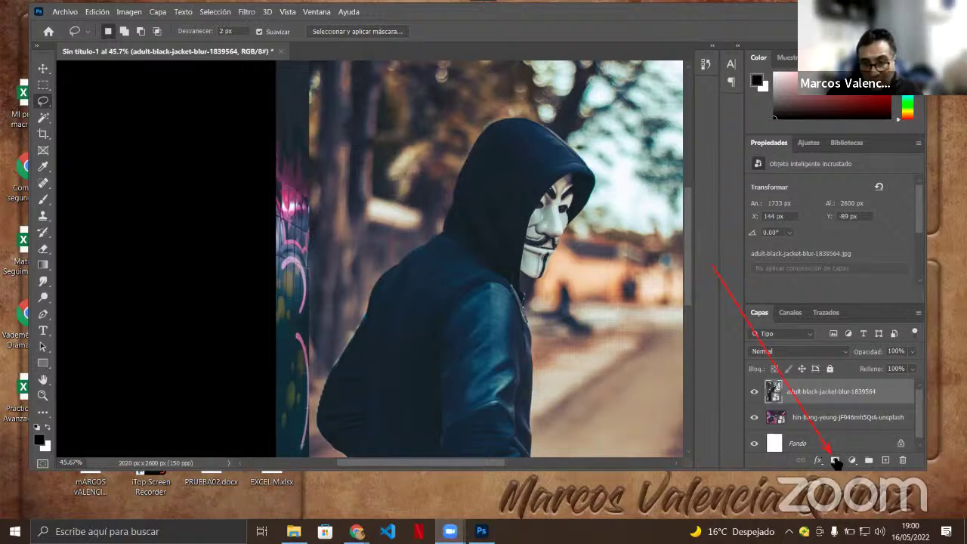
key("ctrl+shift+d")
left_click(835, 460)
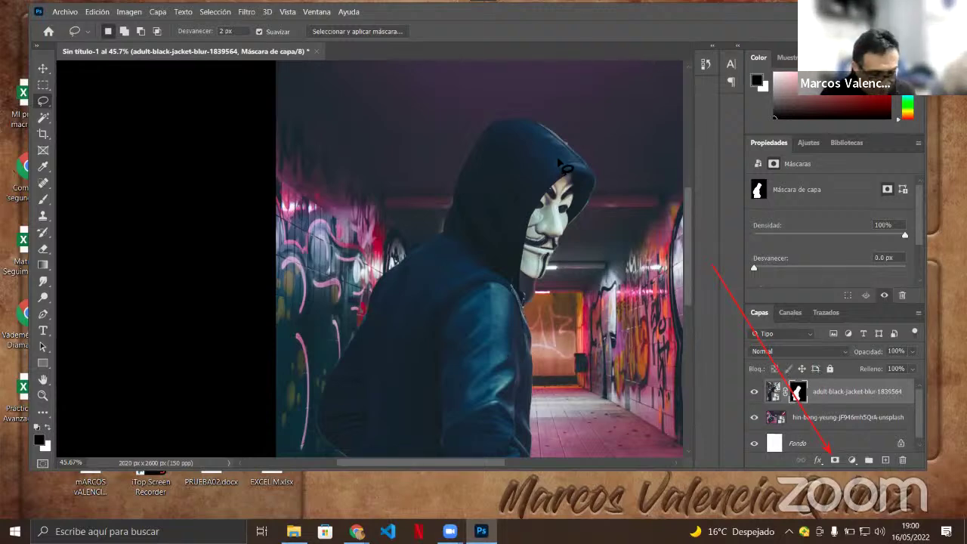
scroll(582, 165, "up", 6)
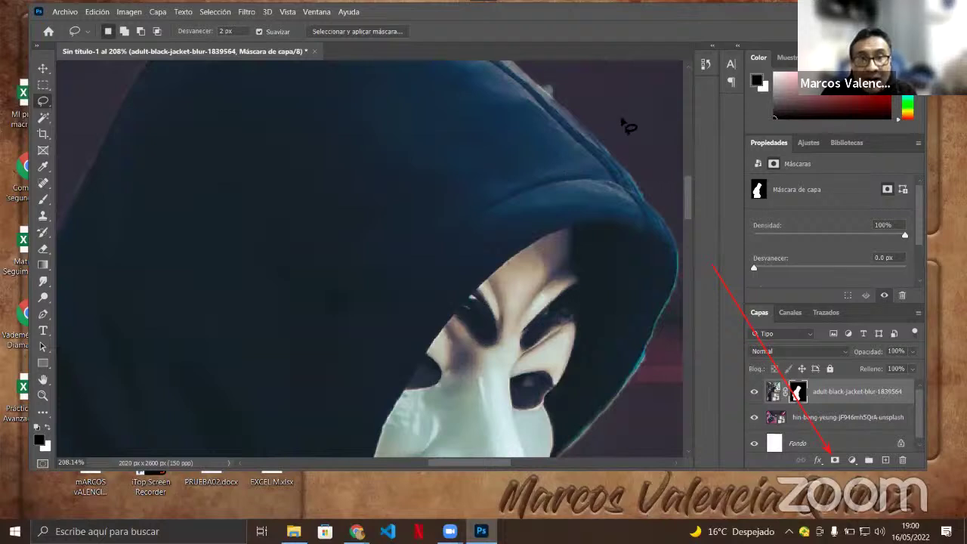
Take a smaller Brush and bring the mask's chin and jacket-edge area into view.
left_click_drag(597, 110, 541, 257)
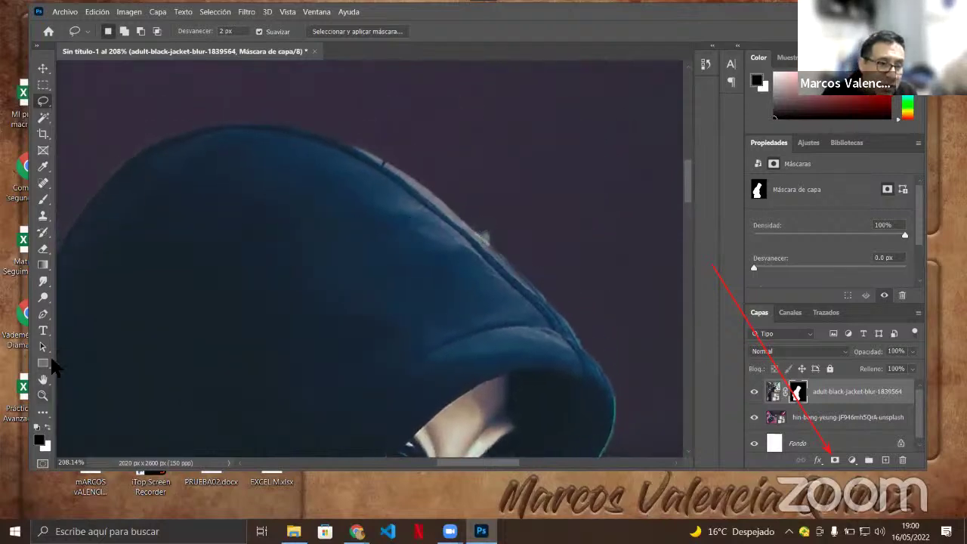
left_click(44, 201)
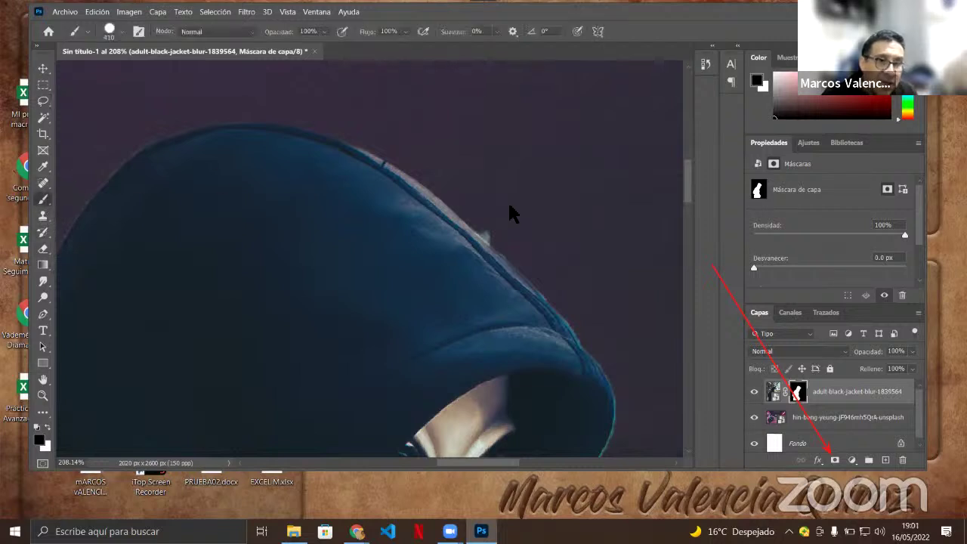
mouse_move(424, 234)
left_mouse_down()
mouse_move(276, 217)
mouse_move(182, 241)
left_mouse_up()
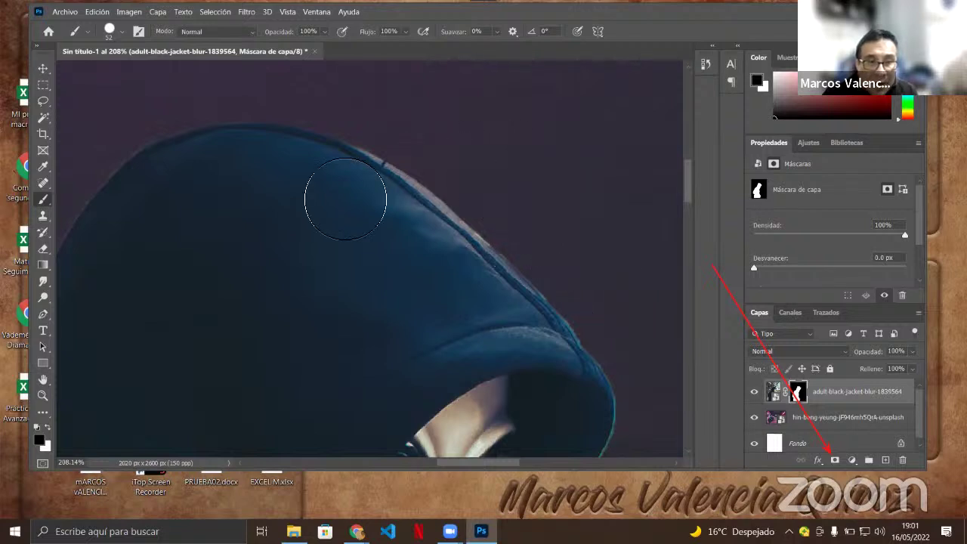
scroll(346, 194, "down", 5)
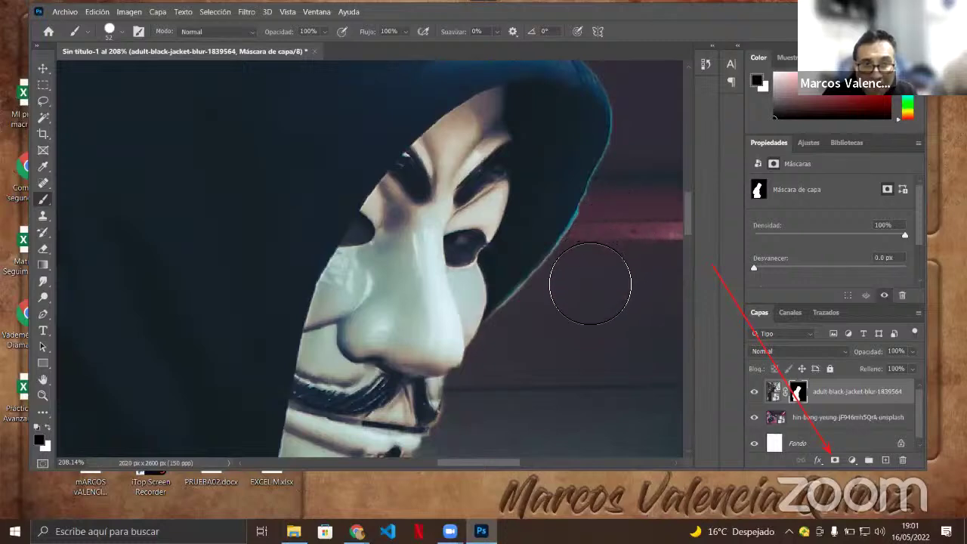
key("space")
left_click_drag(428, 345, 421, 166)
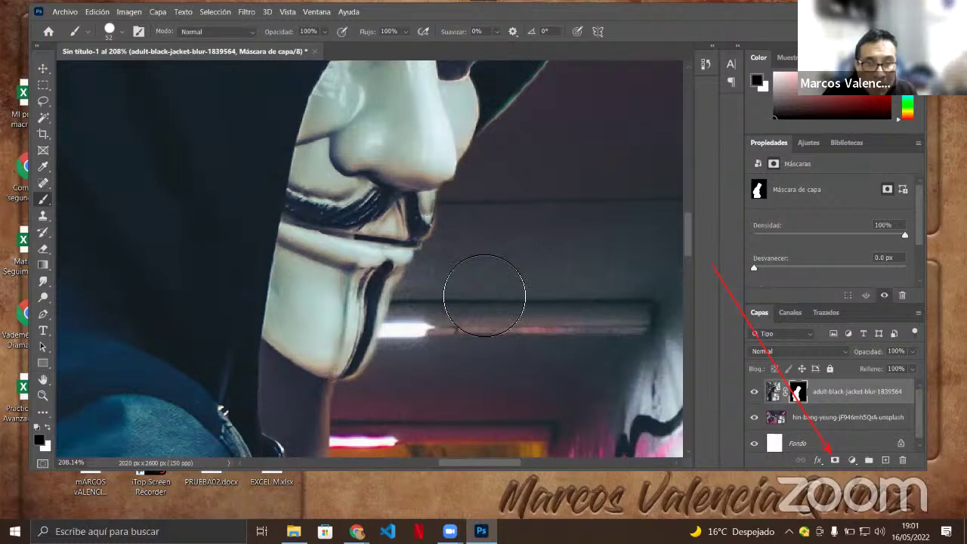
scroll(469, 283, "down", 5)
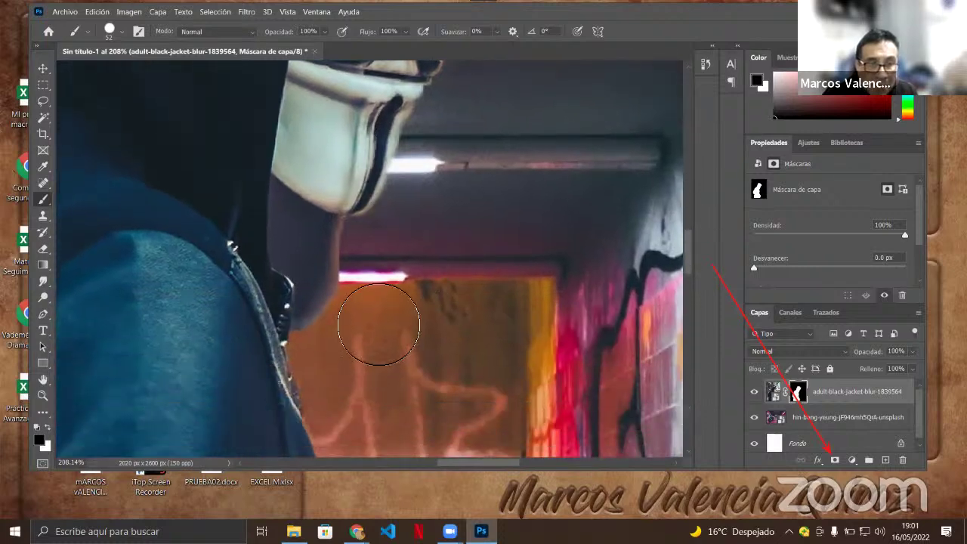
left_click_drag(301, 318, 278, 144)
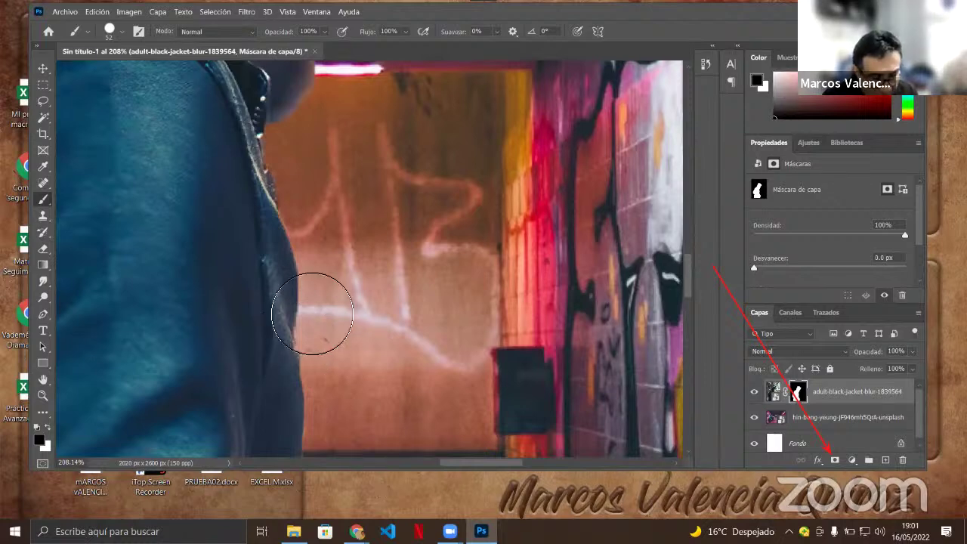
Paint white to restore the jacket edge, then black to hide the leftover wall fringe.
key("x")
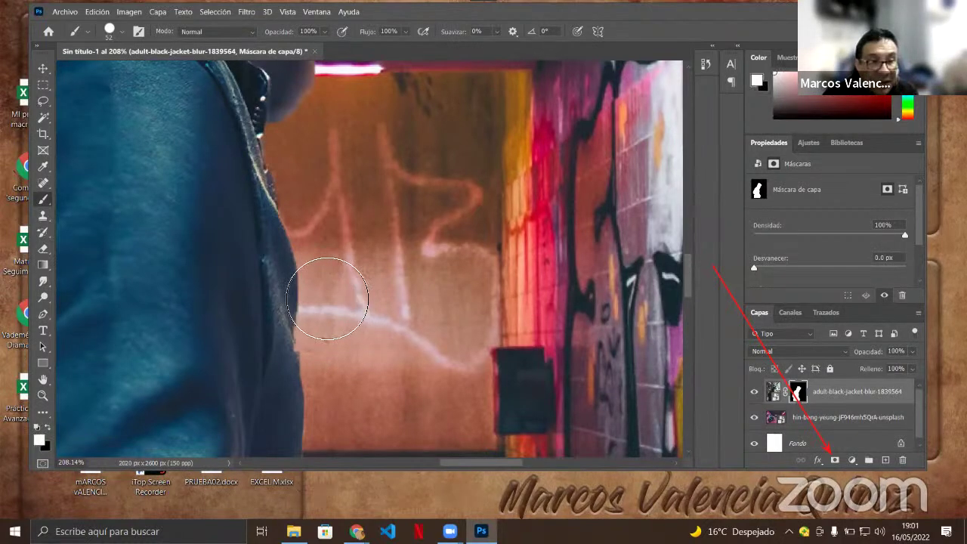
mouse_move(282, 348)
left_mouse_down()
mouse_move(281, 315)
mouse_move(278, 384)
left_mouse_up()
left_click_drag(306, 298, 424, 316)
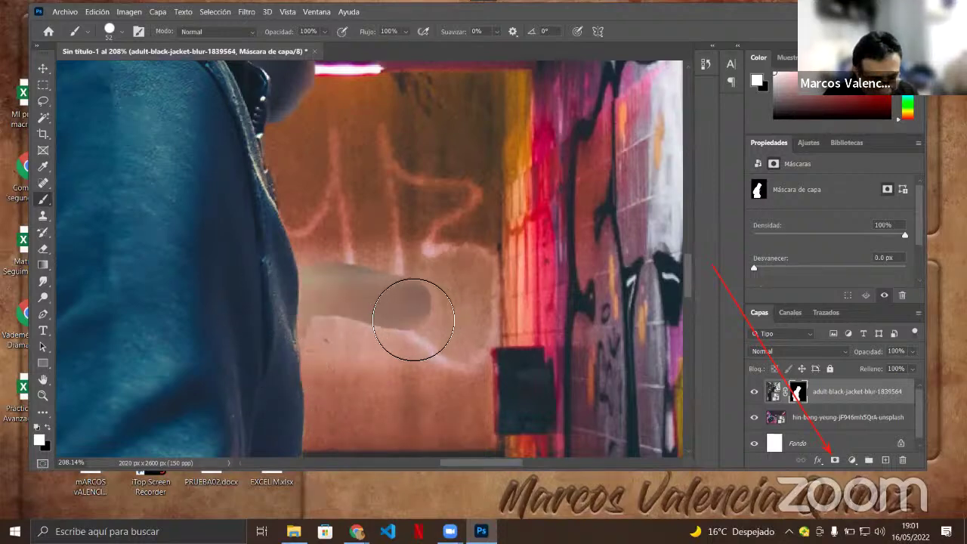
key("ctrl+z")
mouse_move(298, 343)
left_mouse_down()
mouse_move(283, 359)
mouse_move(254, 133)
mouse_move(302, 147)
left_mouse_up()
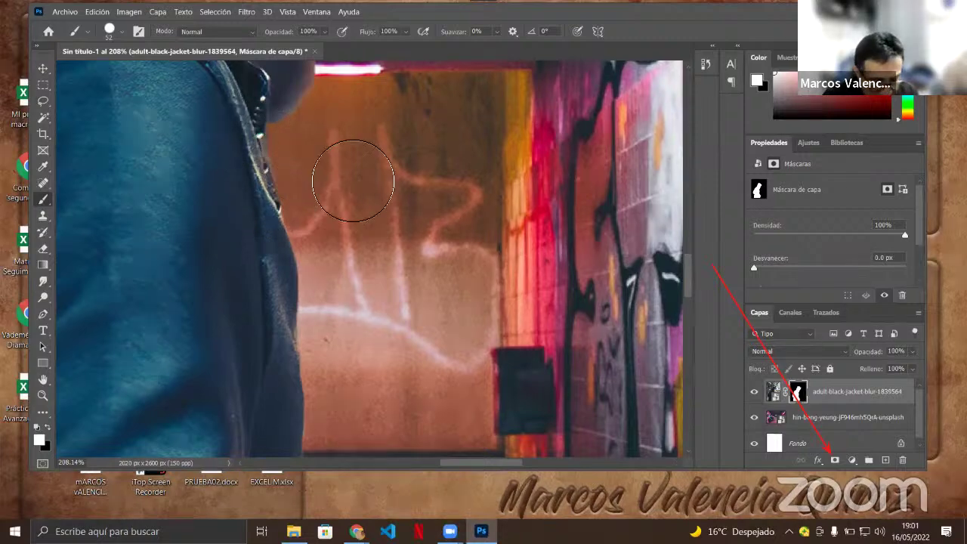
key("x")
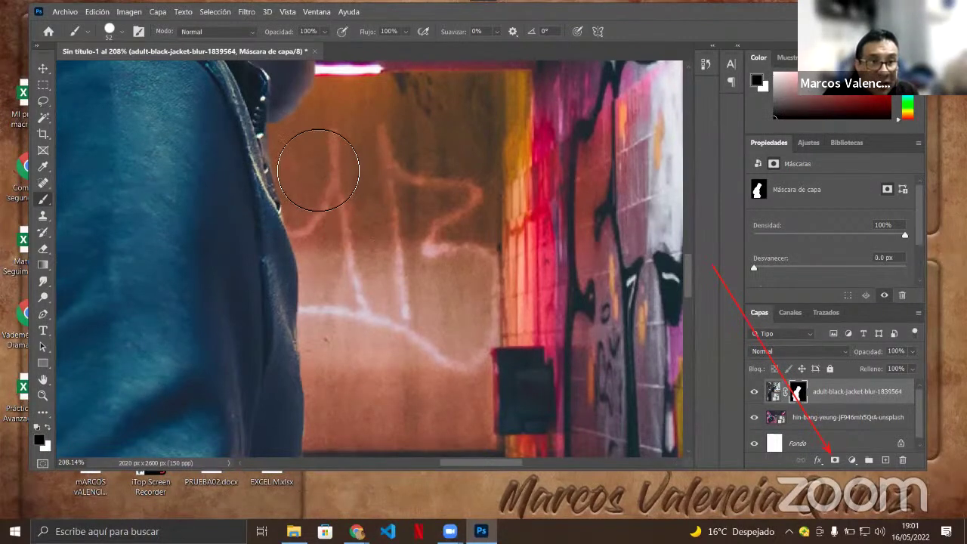
mouse_move(318, 170)
left_mouse_down()
mouse_move(302, 155)
mouse_move(302, 212)
left_mouse_up()
Paint out leftover background specks along the jacket's bottom edge by the pink tiled floor.
scroll(248, 210, "down", 6)
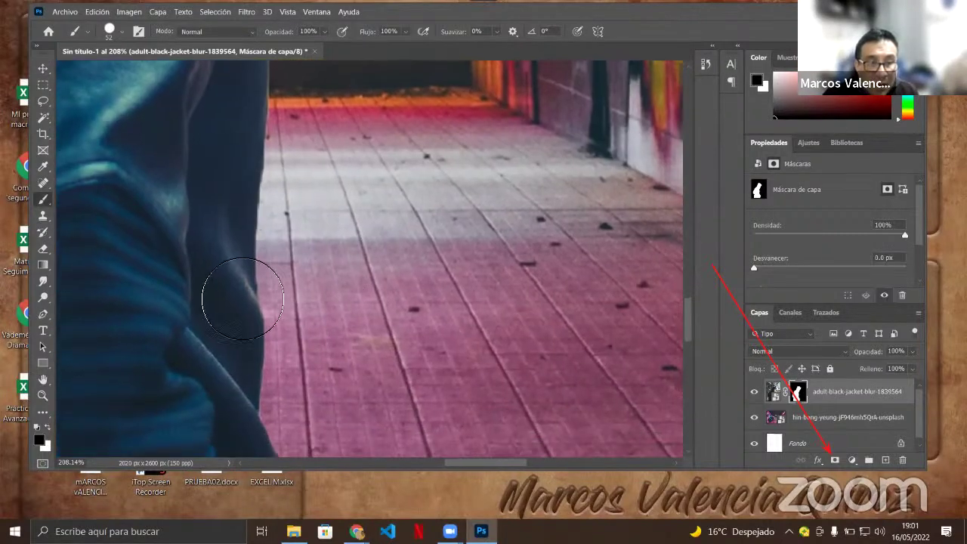
scroll(238, 305, "down", 10)
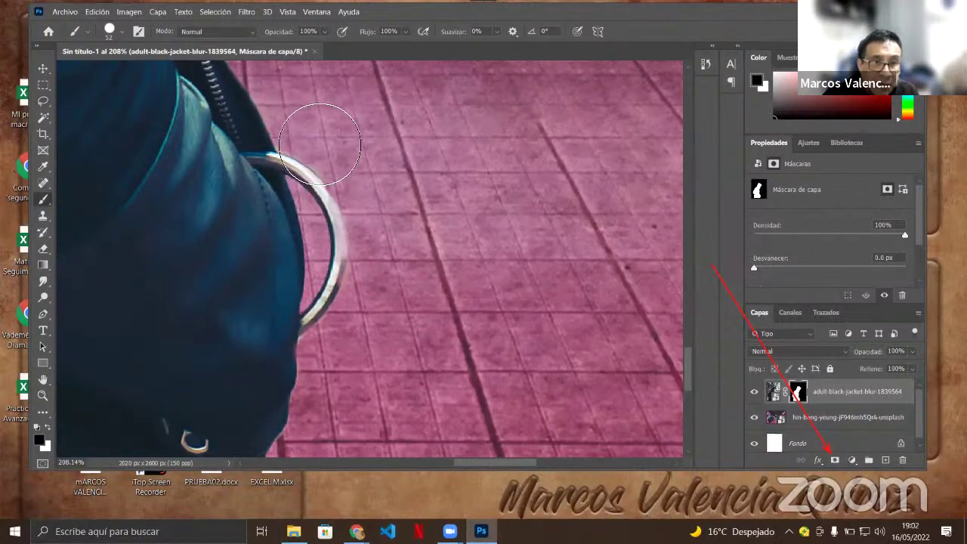
left_click_drag(285, 359, 319, 191)
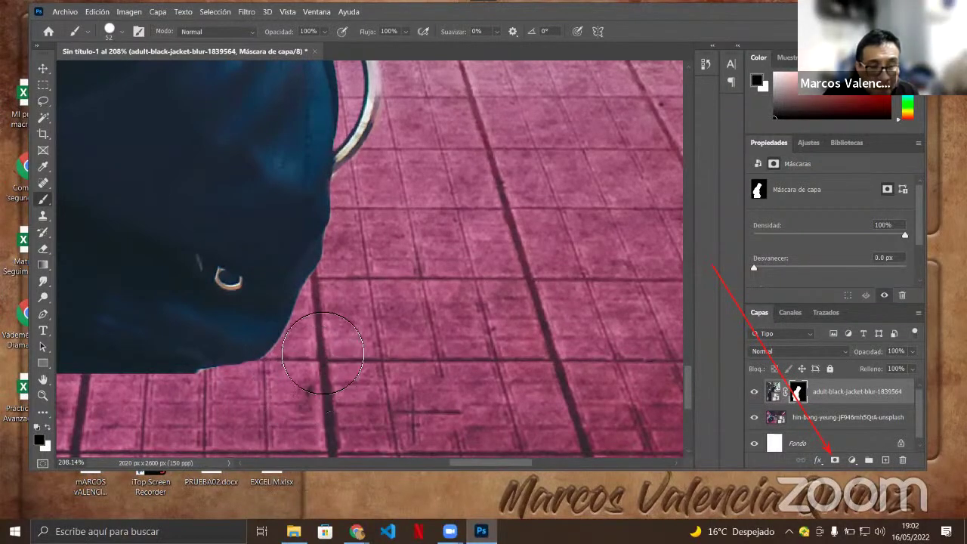
scroll(209, 216, "left", 8)
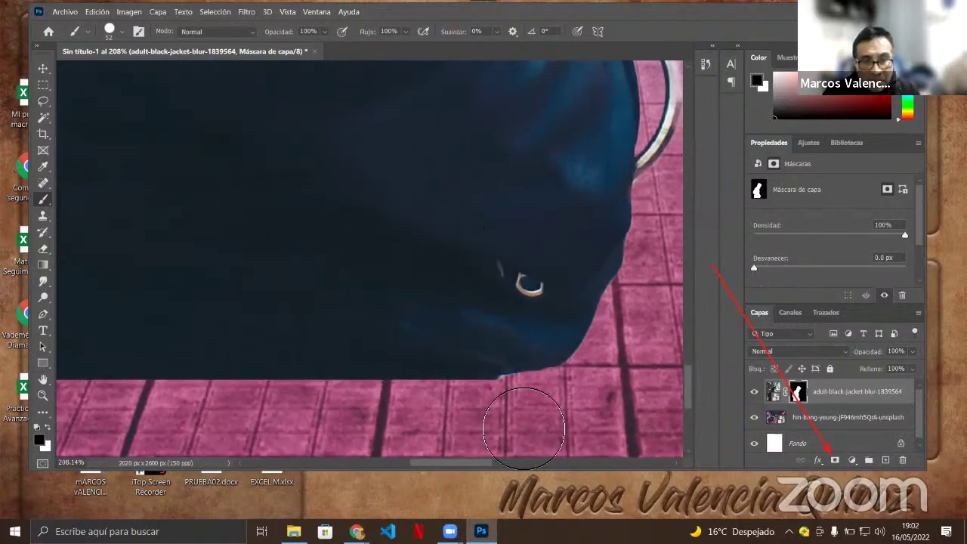
mouse_move(523, 428)
left_mouse_down()
mouse_move(519, 400)
mouse_move(430, 423)
mouse_move(441, 425)
mouse_move(484, 412)
mouse_move(385, 419)
left_mouse_up()
scroll(486, 339, "left", 10)
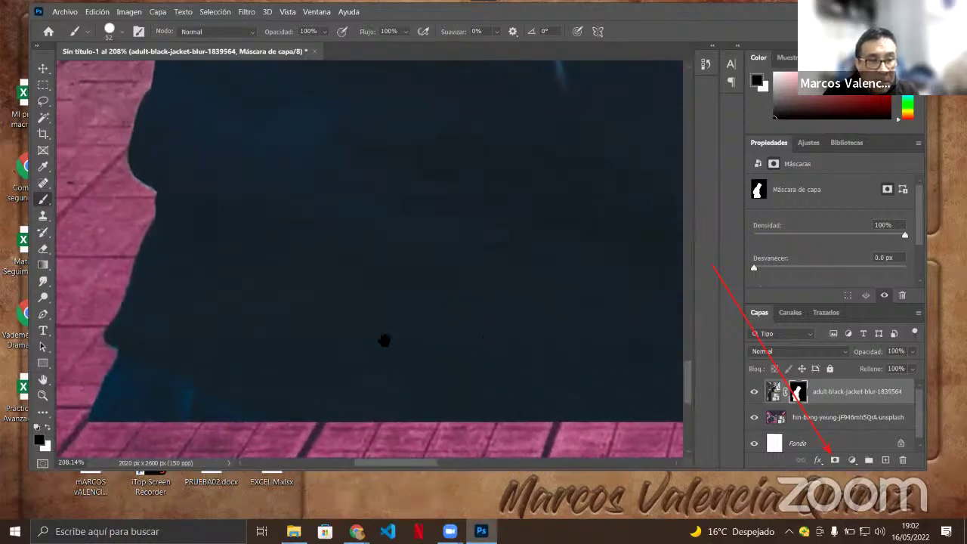
scroll(355, 338, "left", 4)
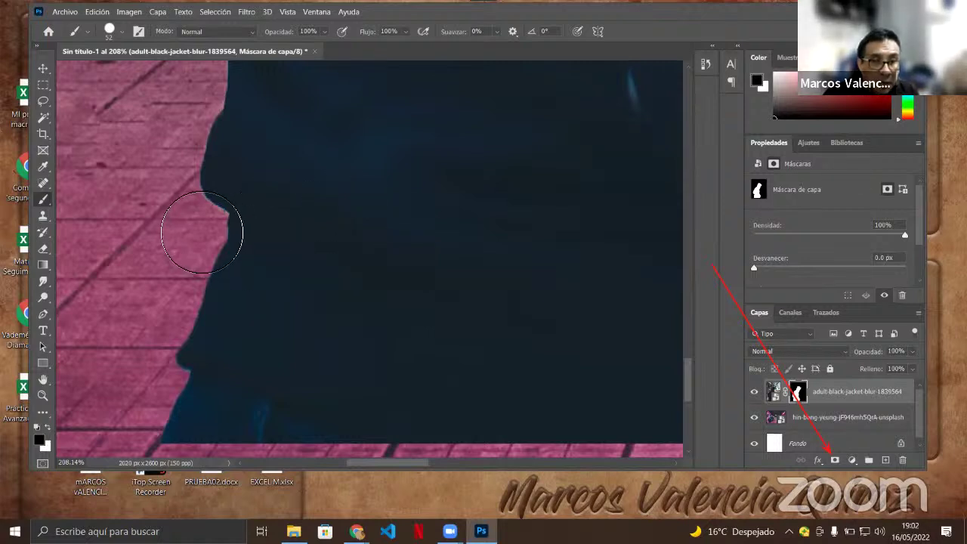
Shrink the brush to 18 px and frame the silhouette's lower-left edge.
right_click(196, 209, "alt")
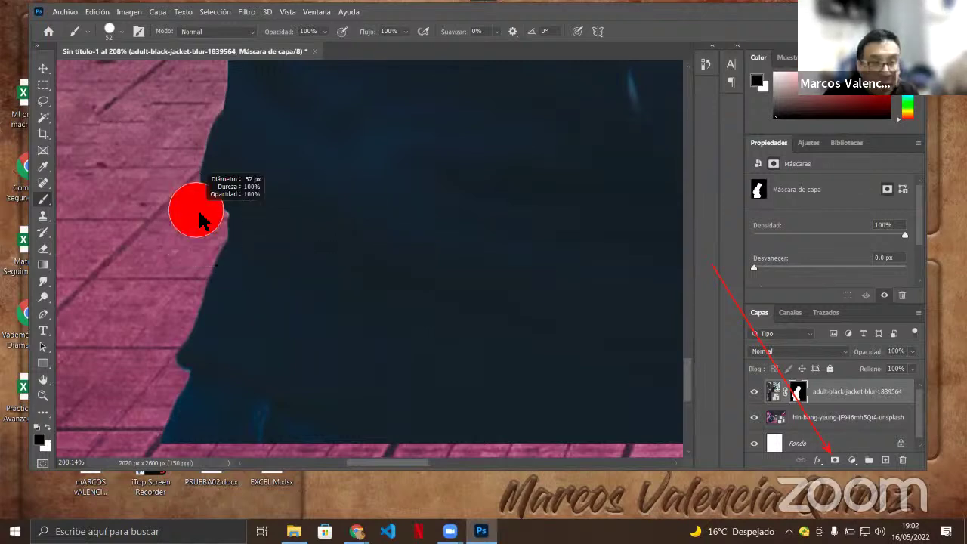
left_click_drag(189, 219, 181, 214)
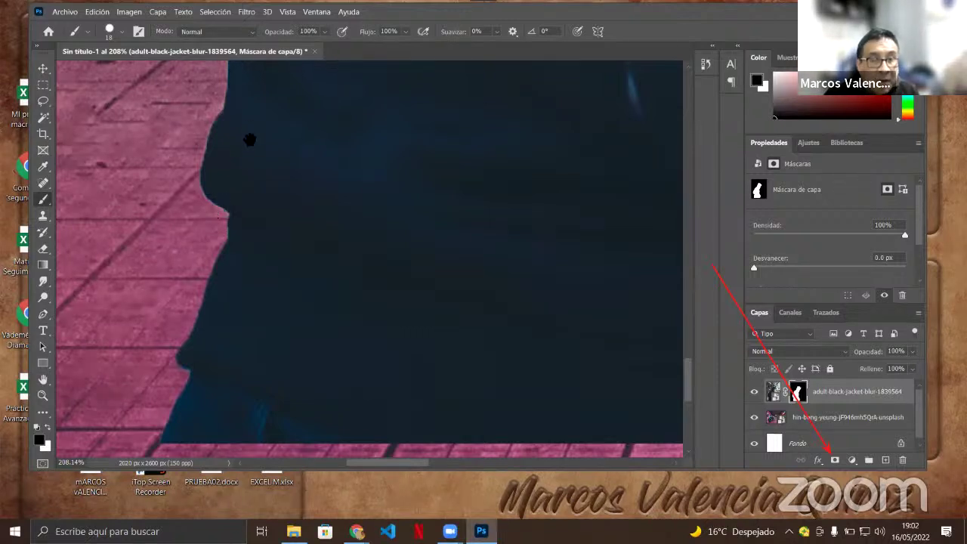
mouse_move(252, 165)
left_mouse_down()
mouse_move(266, 328)
mouse_move(252, 382)
mouse_move(298, 447)
mouse_move(306, 343)
left_mouse_up()
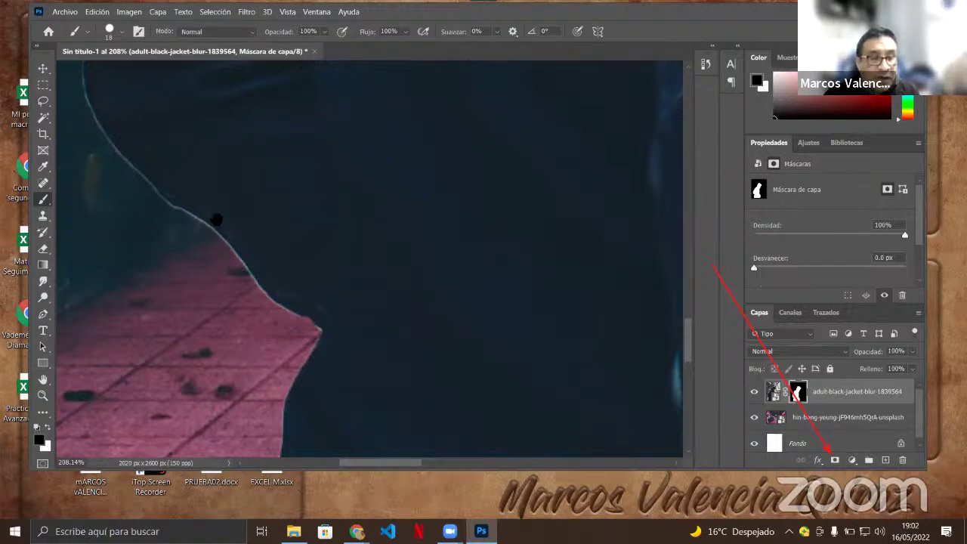
scroll(217, 219, "up", 5)
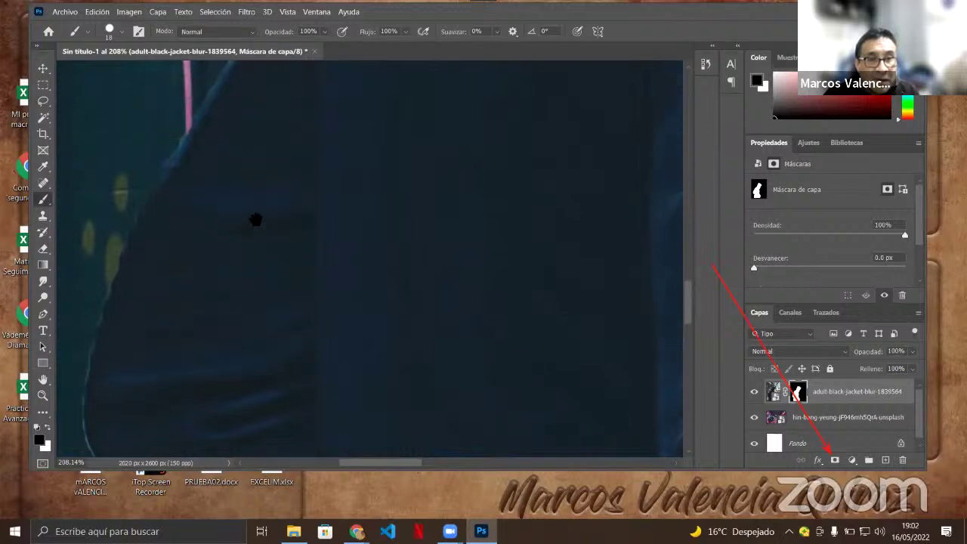
scroll(356, 225, "up", 10)
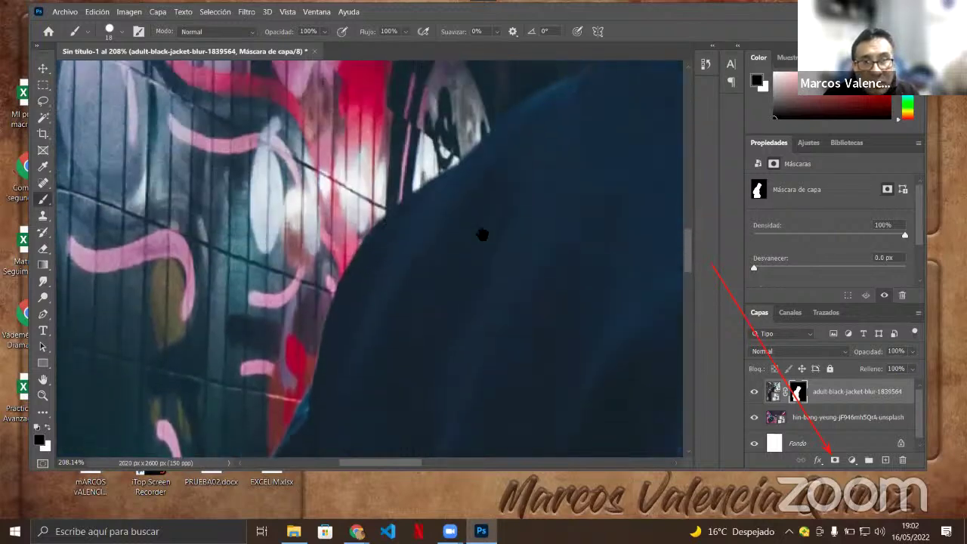
scroll(482, 234, "up", 5)
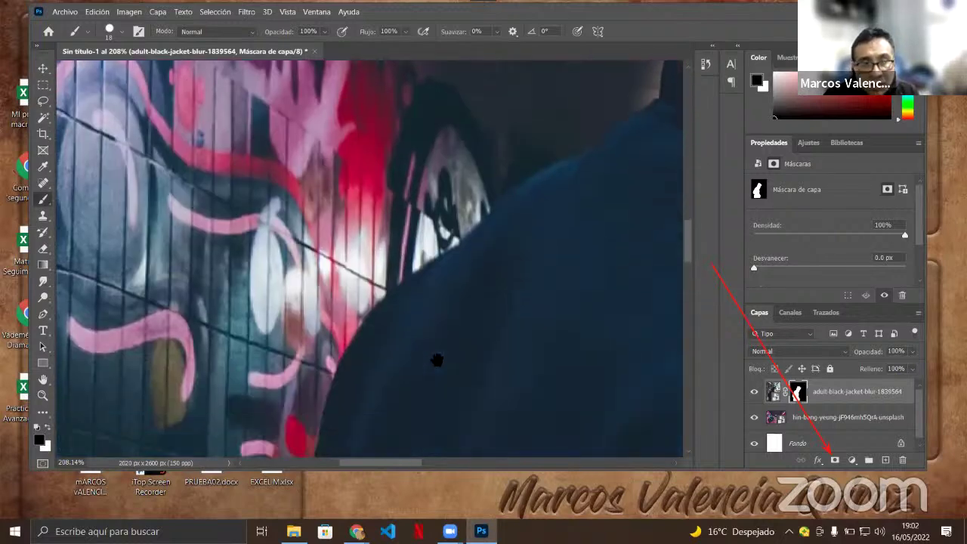
scroll(405, 388, "down", 10)
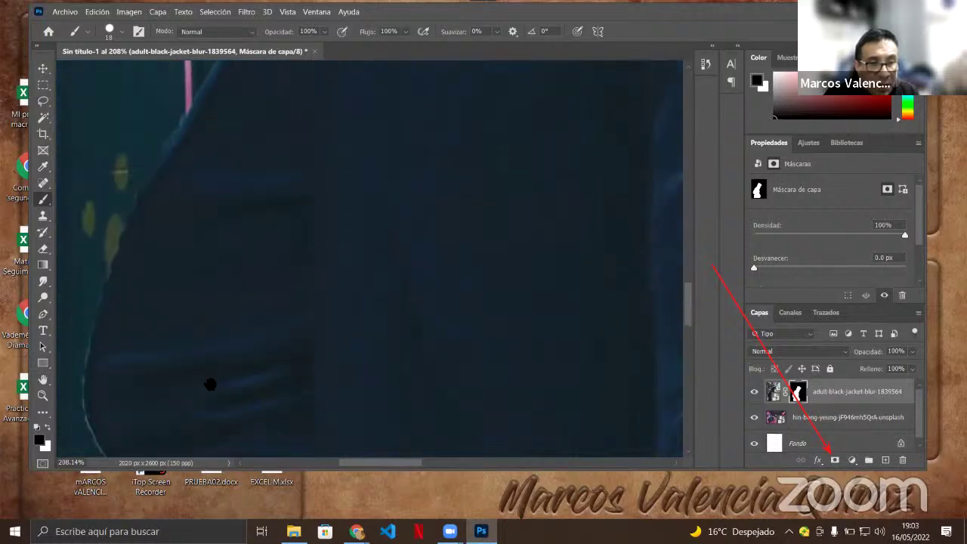
scroll(133, 356, "down", 5)
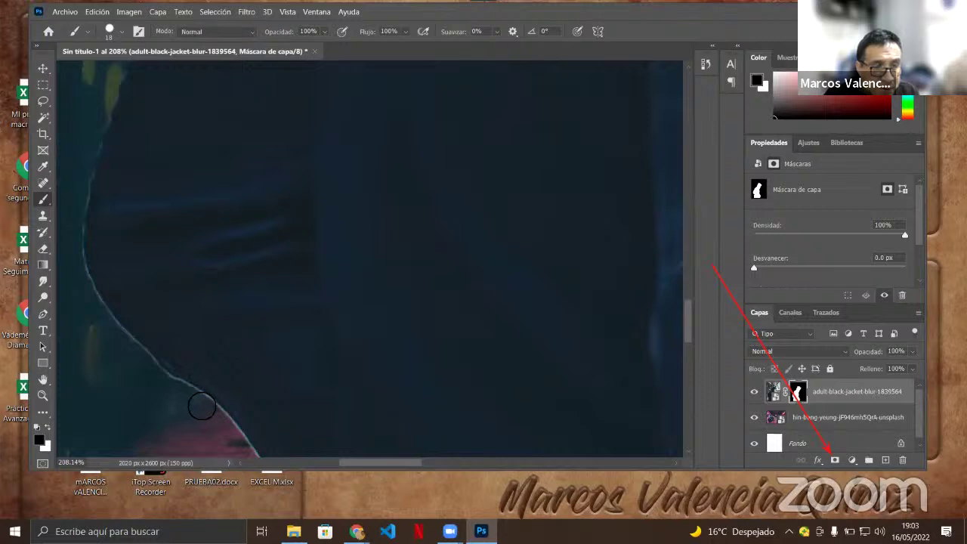
Refine the mask up the jacket edge so pink floor shows cleanly, then zoom out.
mouse_move(202, 407)
left_mouse_down()
mouse_move(247, 454)
mouse_move(218, 419)
mouse_move(134, 361)
mouse_move(103, 321)
mouse_move(80, 270)
mouse_move(80, 199)
left_mouse_up()
left_click_drag(253, 363, 179, 190)
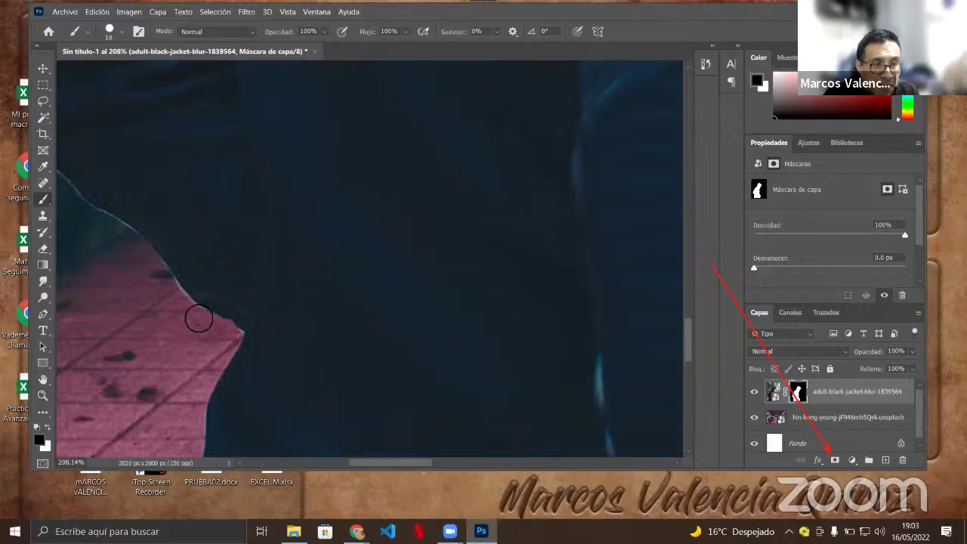
mouse_move(199, 319)
left_mouse_down()
mouse_move(164, 285)
mouse_move(192, 316)
mouse_move(166, 284)
mouse_move(189, 341)
mouse_move(237, 346)
mouse_move(234, 338)
left_mouse_up()
scroll(223, 340, "down", 2)
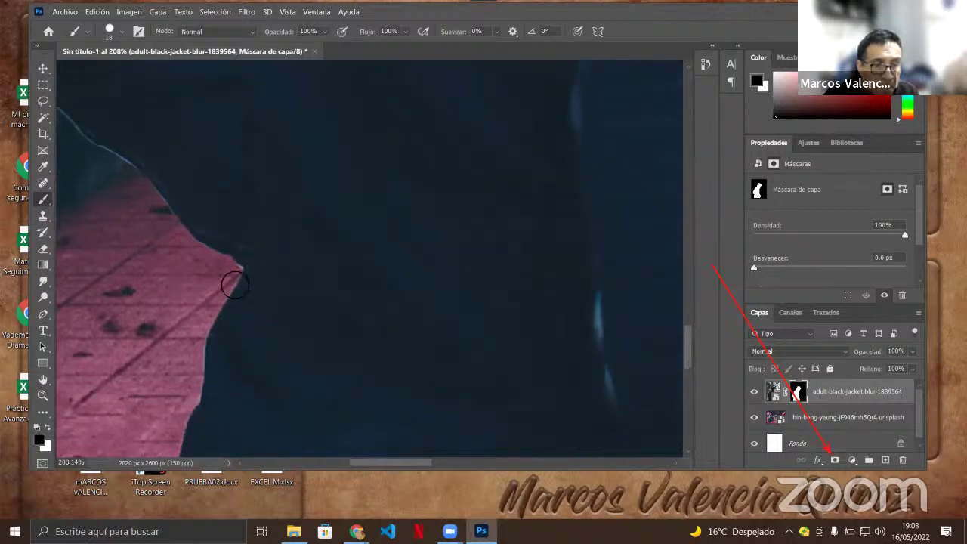
mouse_move(235, 271)
left_mouse_down()
mouse_move(185, 244)
mouse_move(147, 242)
left_mouse_up()
scroll(287, 344, "down", 12)
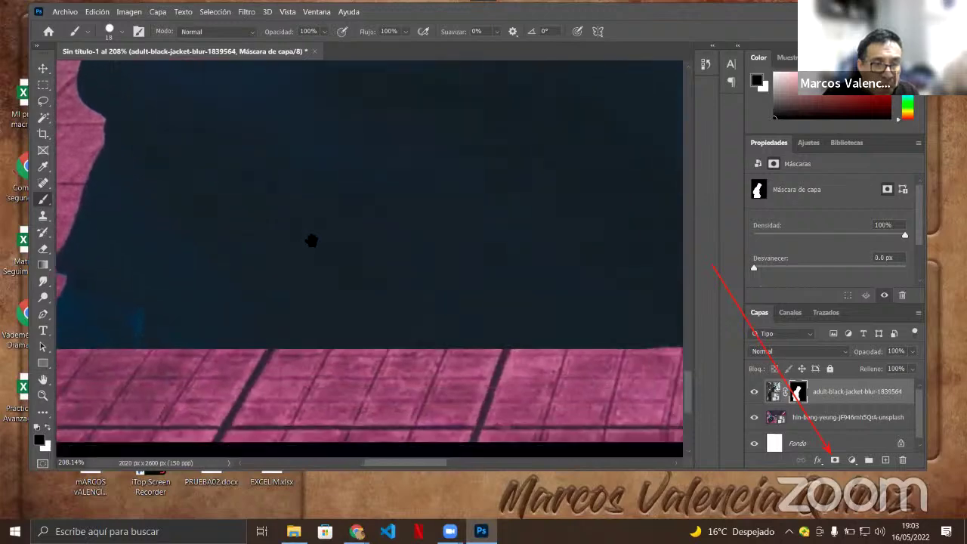
scroll(384, 384, "up", 6)
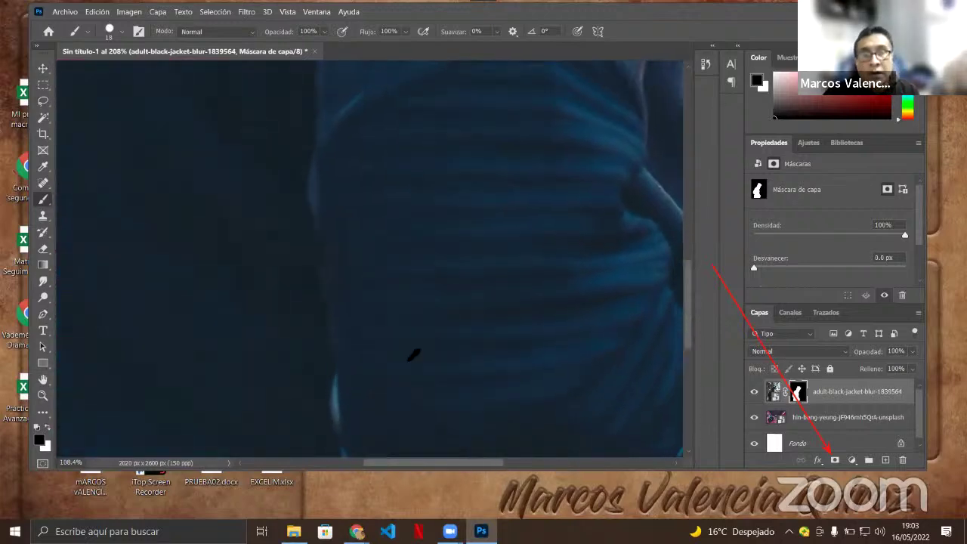
scroll(408, 347, "down", 5)
scroll(388, 289, "down", 2)
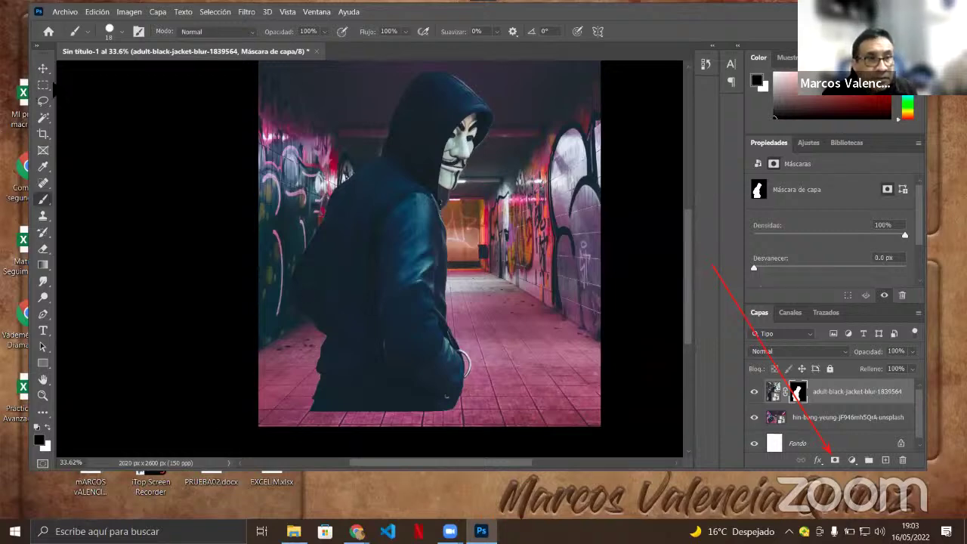
Drag the masked figure right and down into the tunnel with the Move tool.
left_click(43, 68)
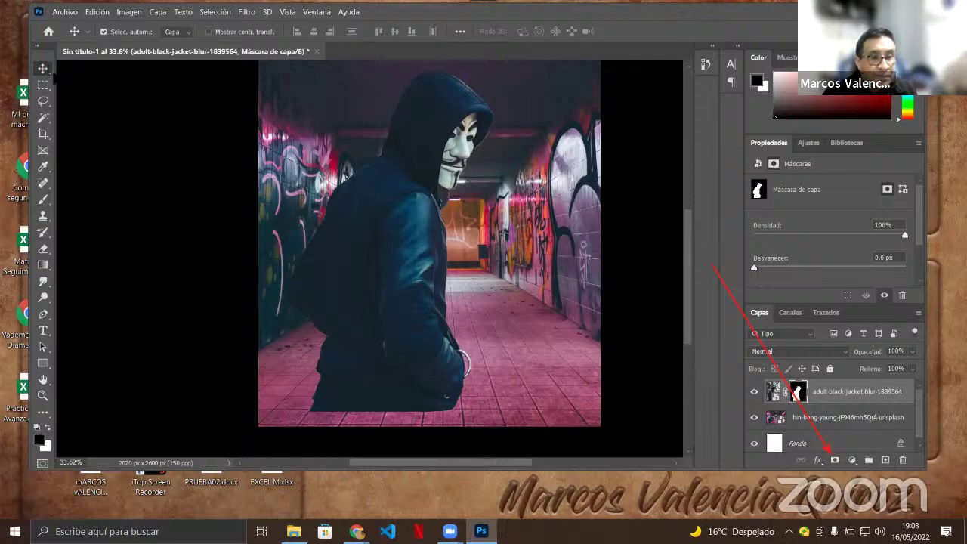
left_click_drag(406, 226, 440, 240)
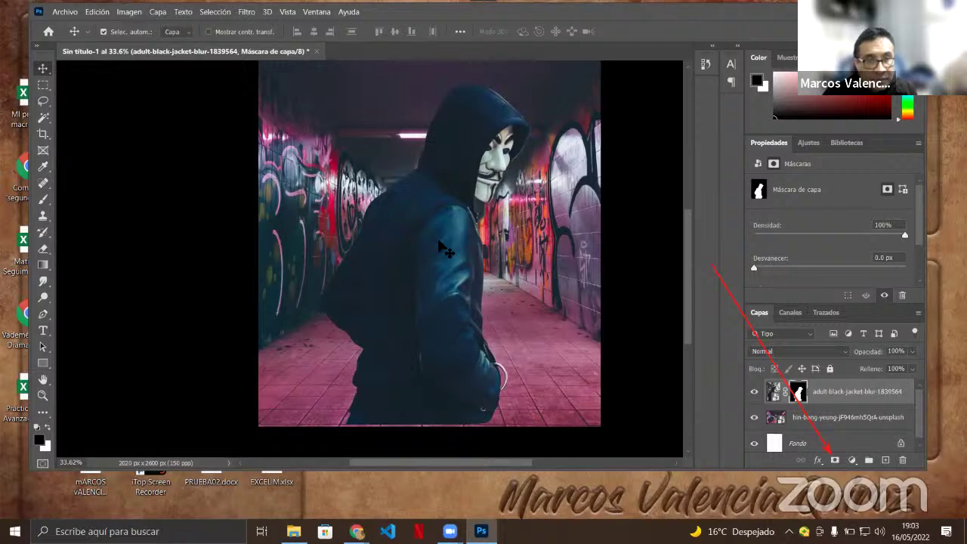
left_click_drag(433, 281, 448, 288)
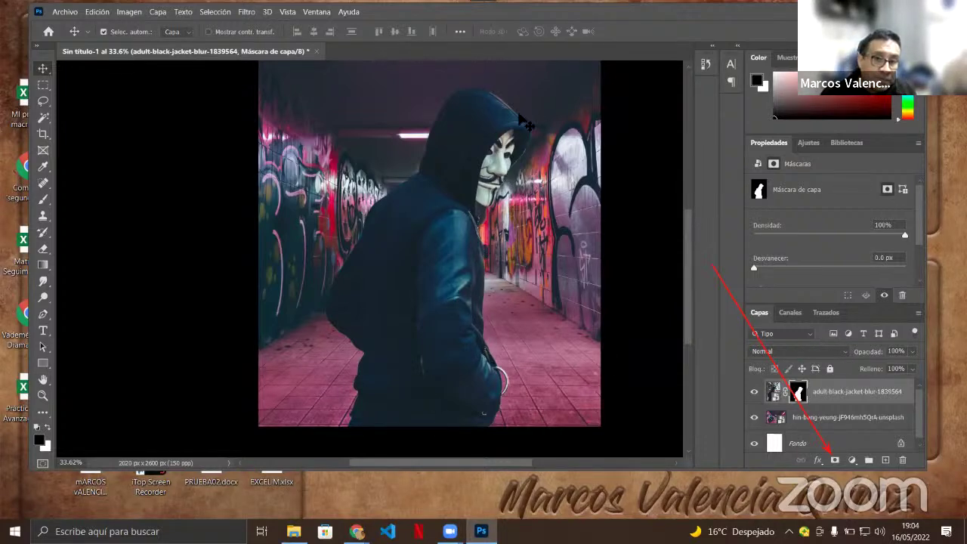
scroll(483, 94, "up", 1)
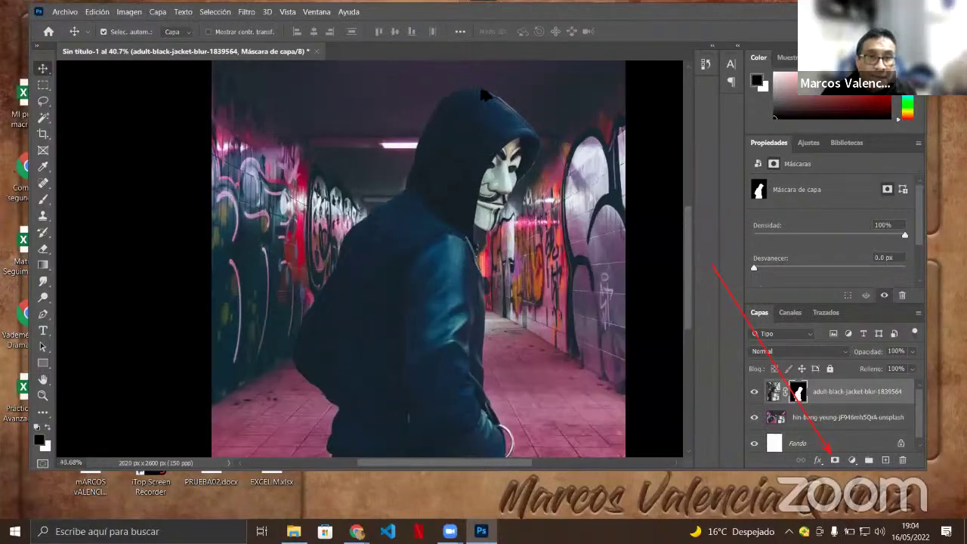
scroll(484, 94, "up", 3)
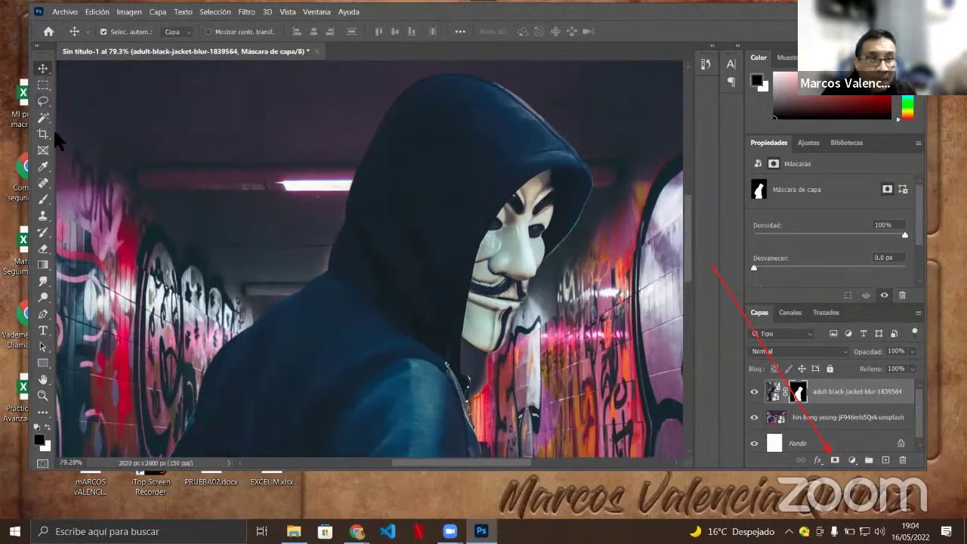
Enlarge the mask brush to 88 px and undo the trial stroke on the hood.
left_click(43, 199)
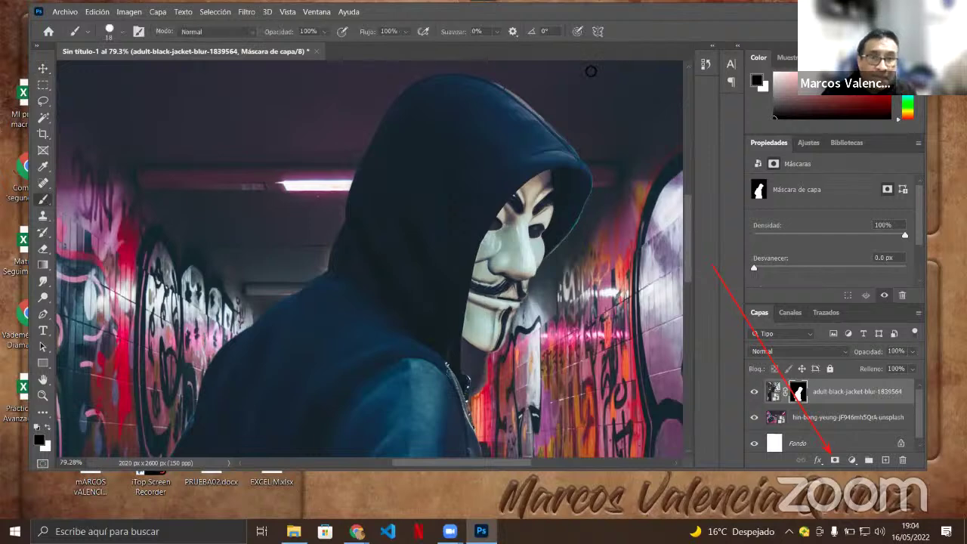
left_click_drag(533, 84, 550, 81)
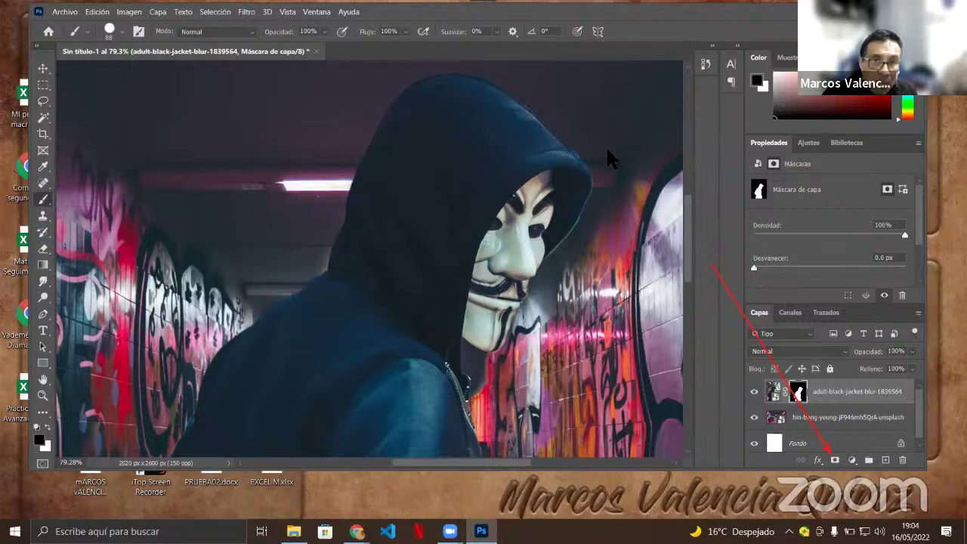
mouse_move(442, 125)
left_mouse_down()
mouse_move(447, 231)
mouse_move(464, 134)
mouse_move(456, 161)
left_mouse_up()
key("ctrl+z")
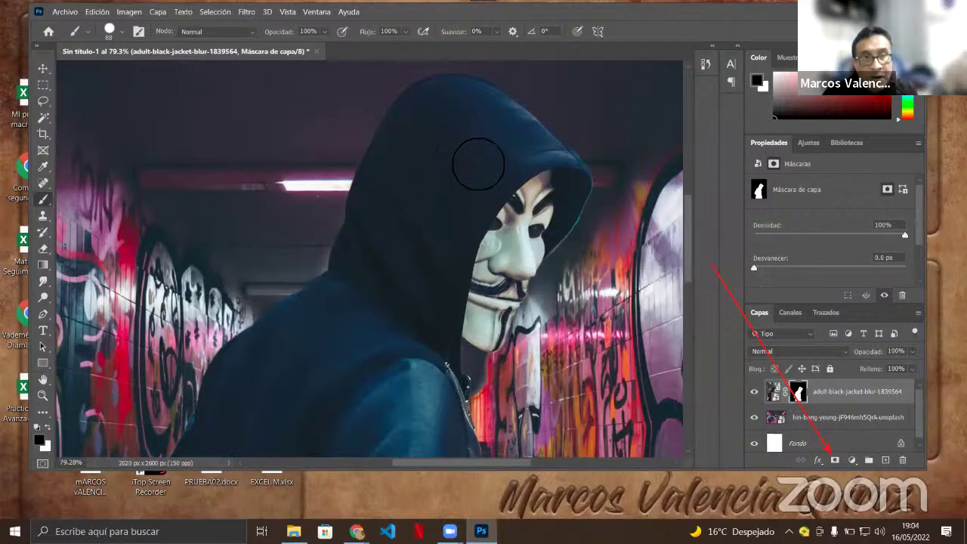
Zoom out and pan to bring more of the jacket and pink floor into view.
scroll(479, 148, "down", 1)
scroll(479, 148, "down", 10)
scroll(340, 249, "right", 5)
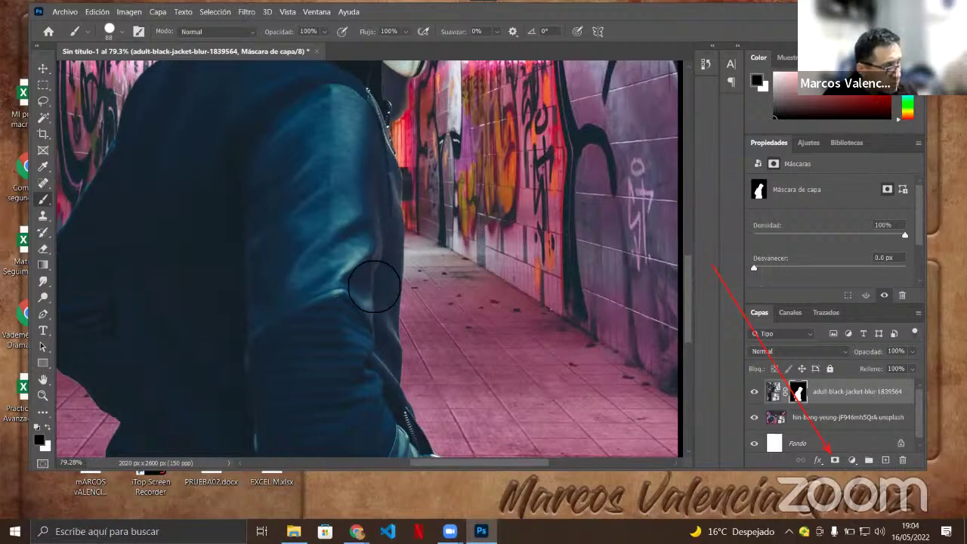
scroll(447, 393, "down", 5)
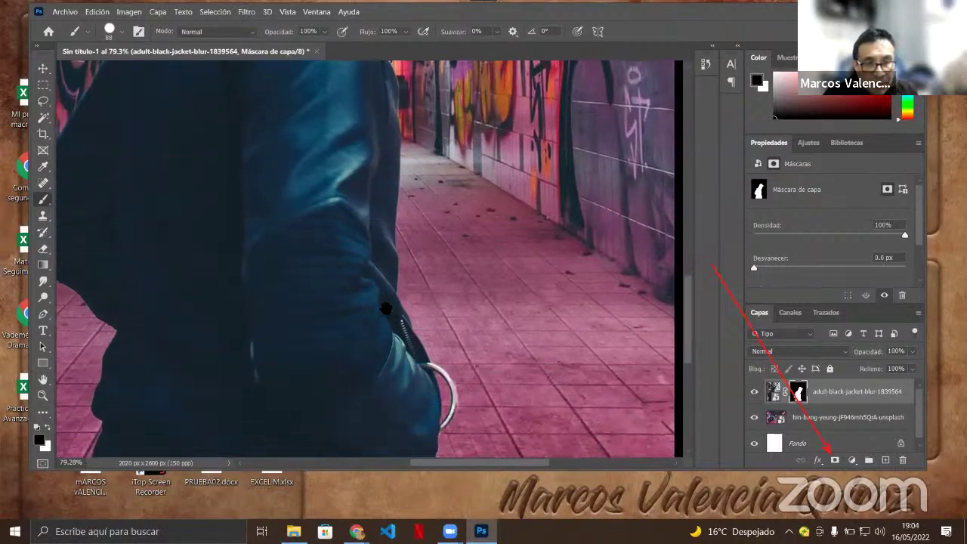
scroll(382, 367, "down", 6)
left_click_drag(365, 204, 399, 274)
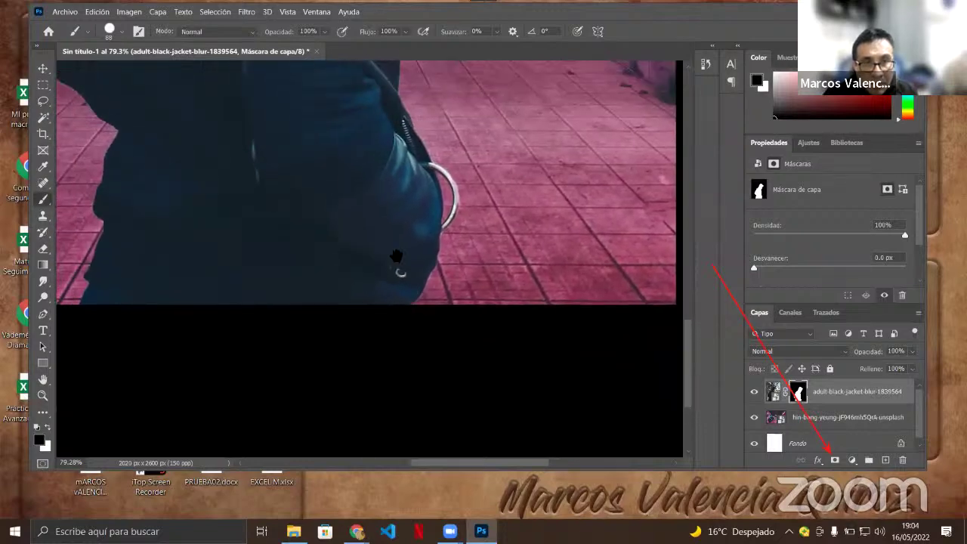
left_click_drag(315, 151, 366, 146)
scroll(352, 174, "down", 5)
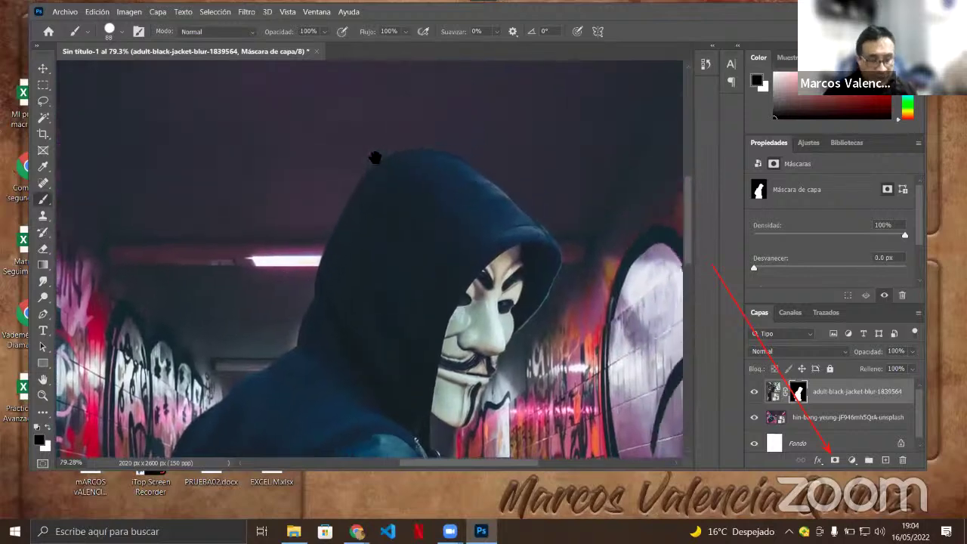
scroll(385, 130, "down", 6)
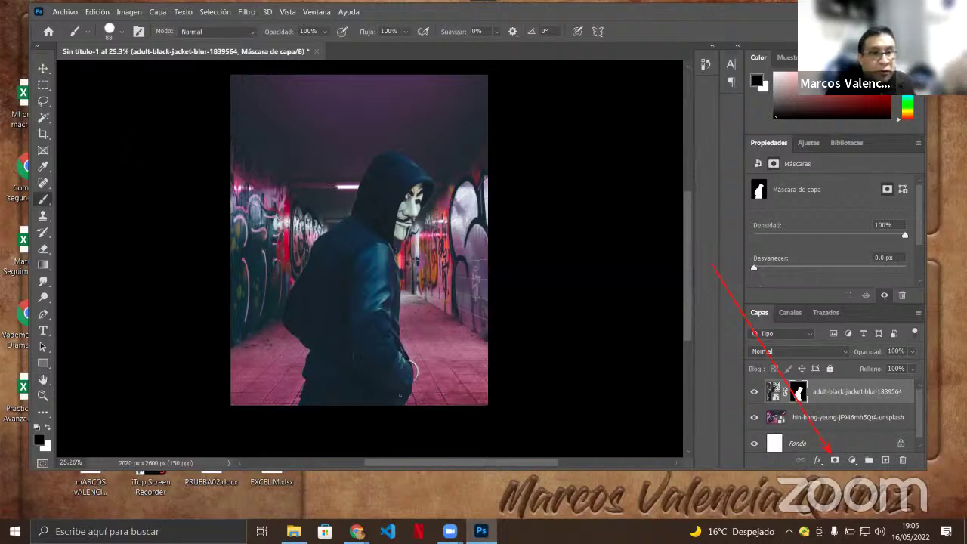
Toggle the figure layer's visibility to compare, then refine its mask around the figure with the brush.
left_click(755, 392)
left_click(755, 391)
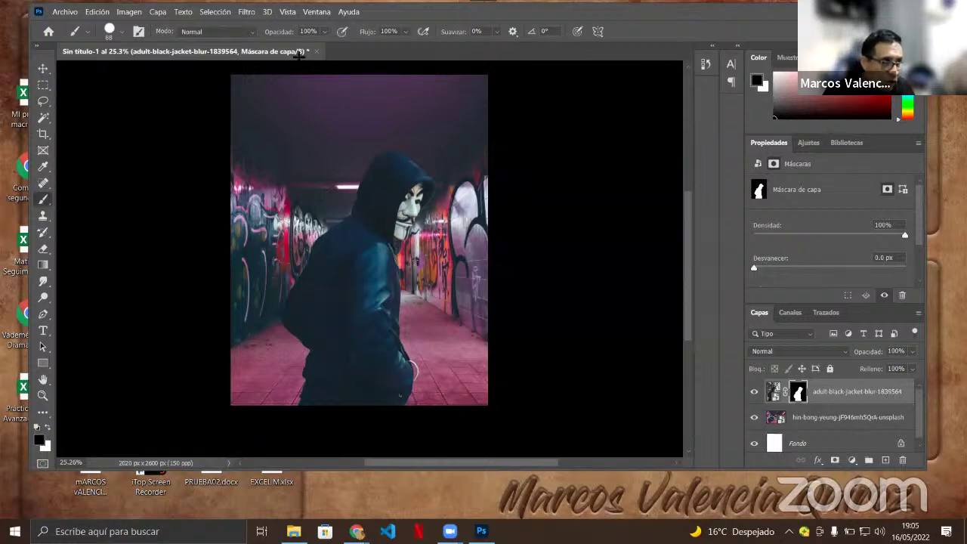
left_click_drag(359, 124, 277, 232)
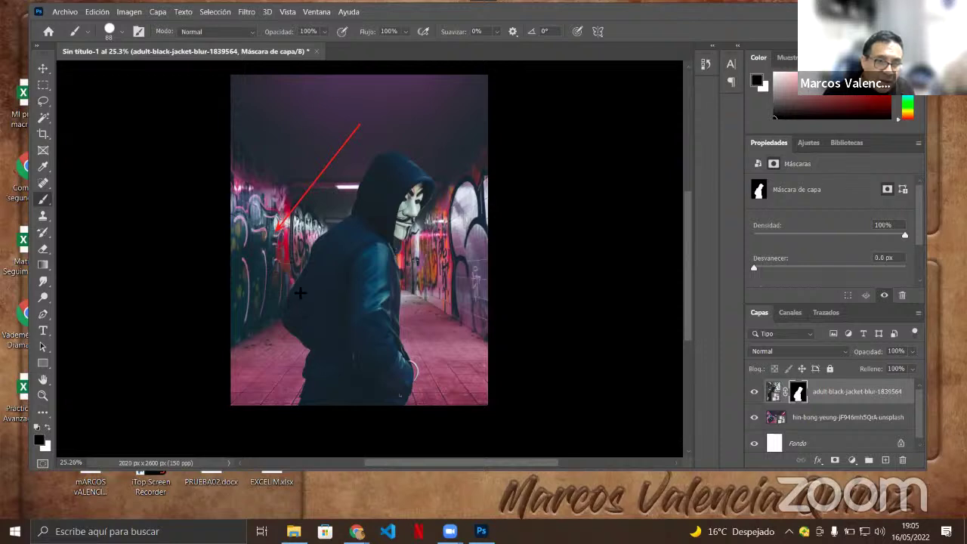
left_click_drag(171, 301, 312, 286)
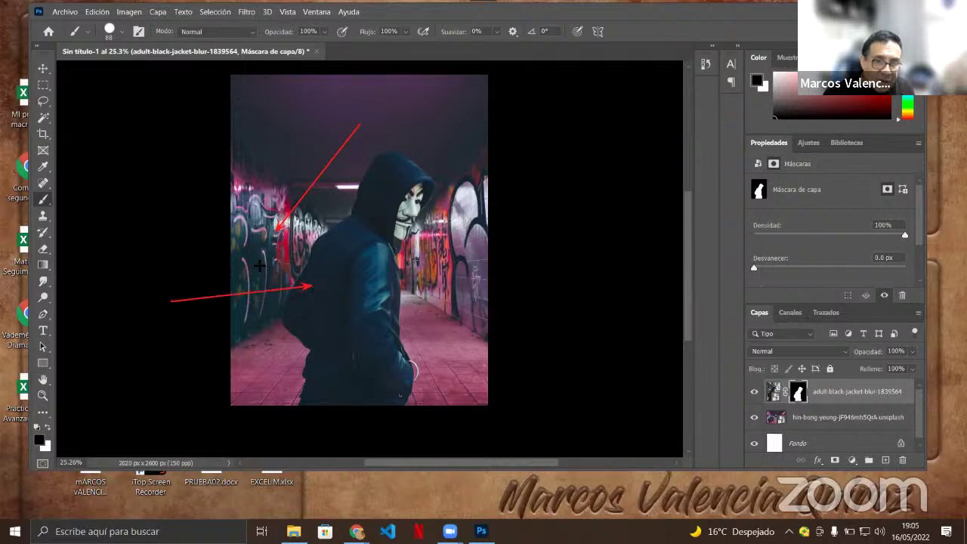
left_click_drag(345, 231, 262, 251)
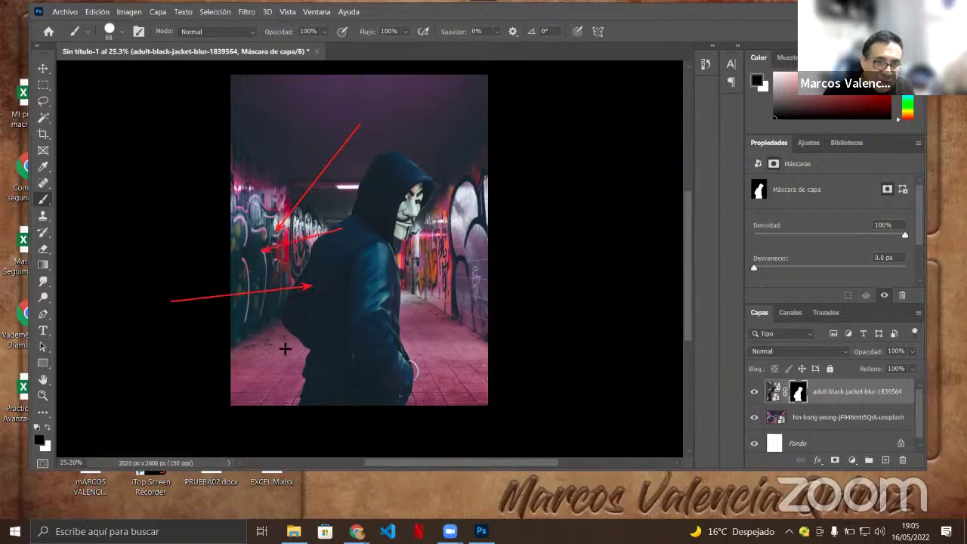
left_click_drag(285, 350, 275, 314)
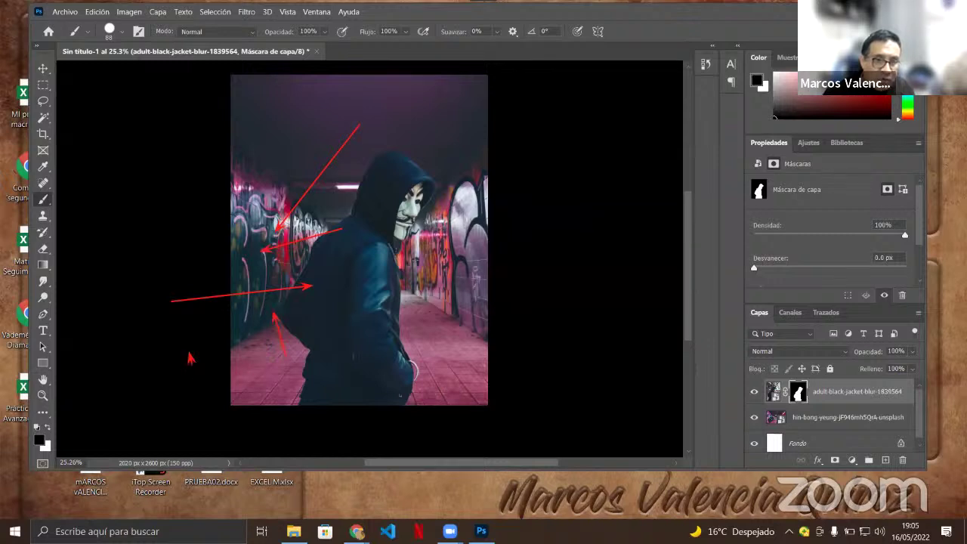
left_click_drag(192, 363, 260, 275)
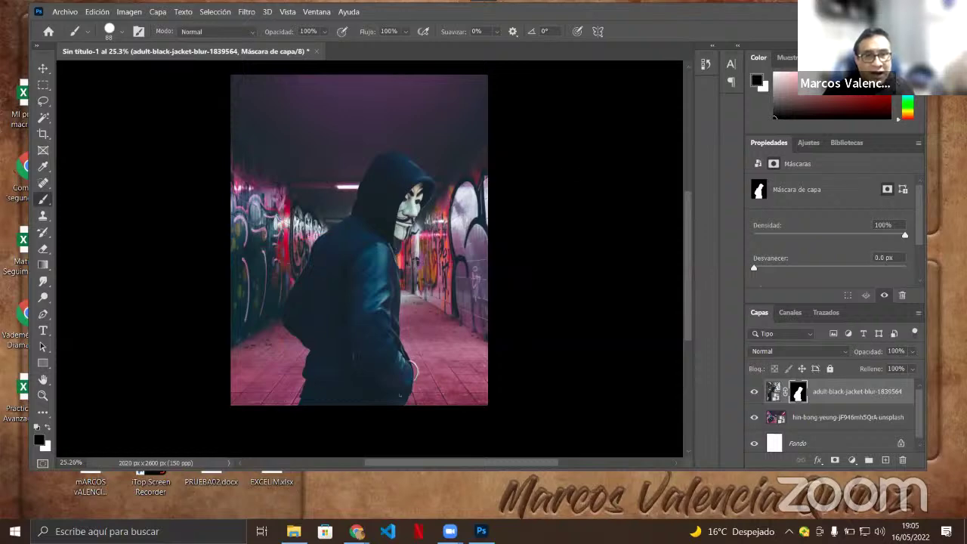
left_click_drag(559, 145, 475, 130)
left_click_drag(160, 116, 268, 110)
left_click_drag(592, 213, 481, 169)
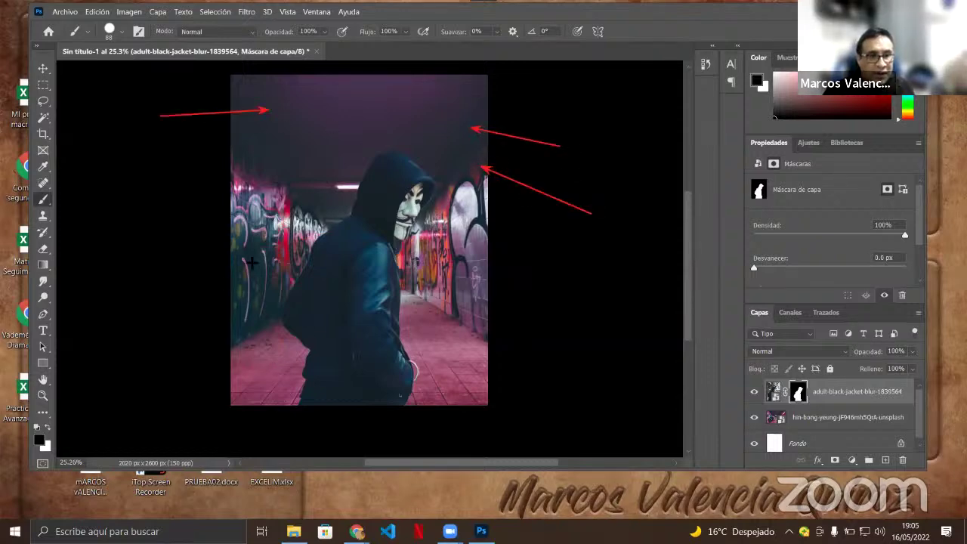
left_click_drag(172, 370, 280, 240)
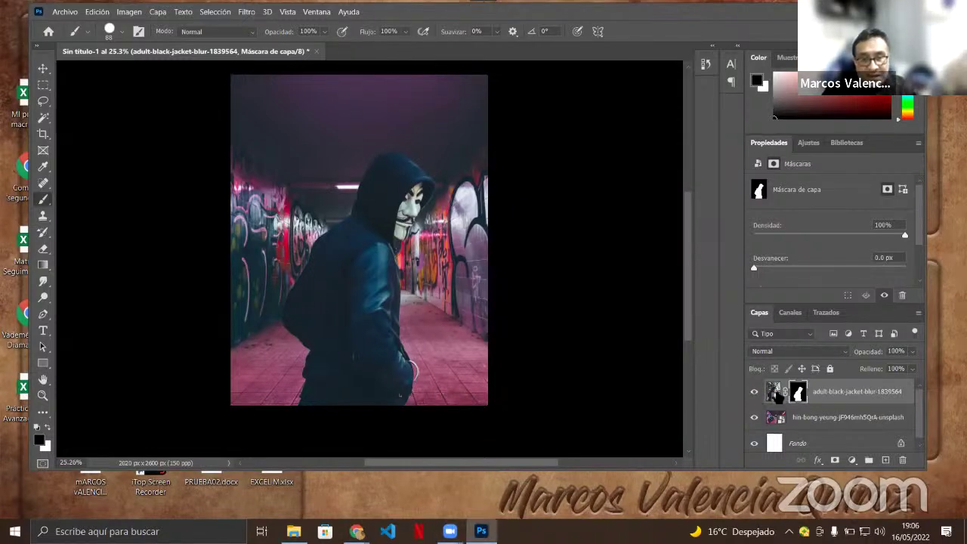
Apply Rasterizar capa to the hooded figure layer from its Layers panel menu.
right_click(777, 396)
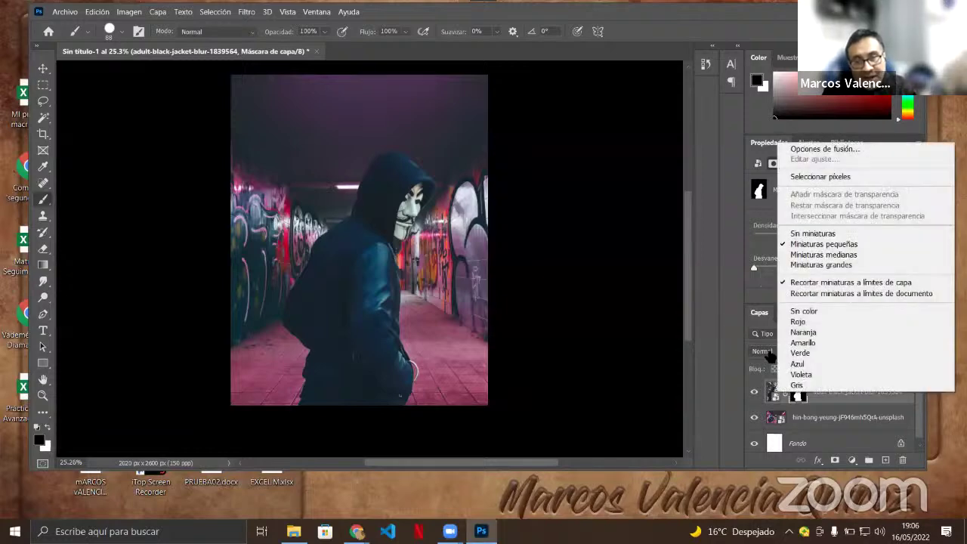
left_click(888, 408)
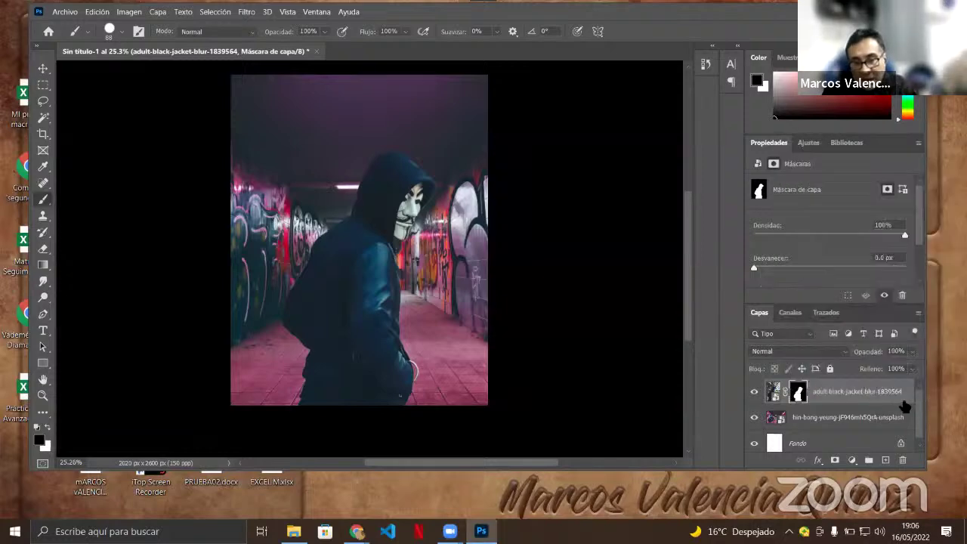
right_click(865, 387)
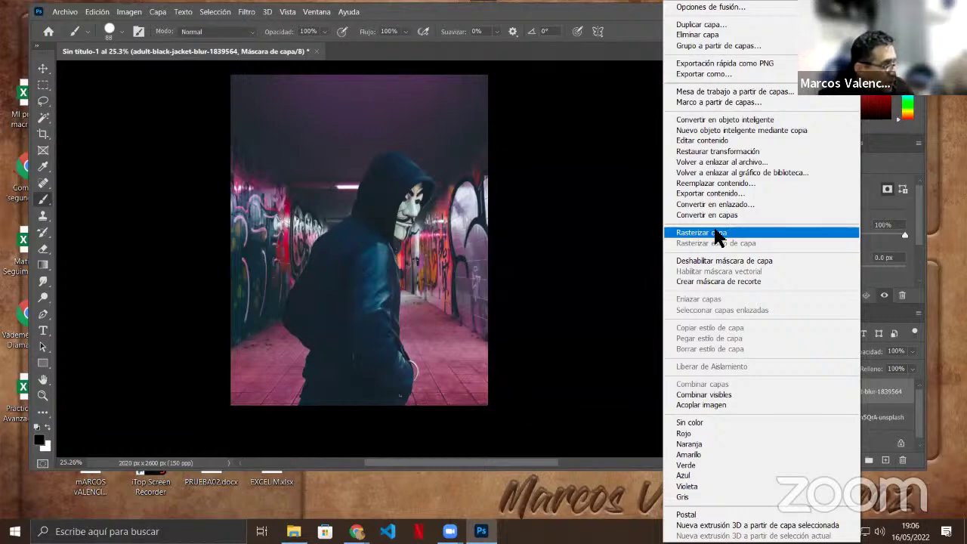
left_click(717, 237)
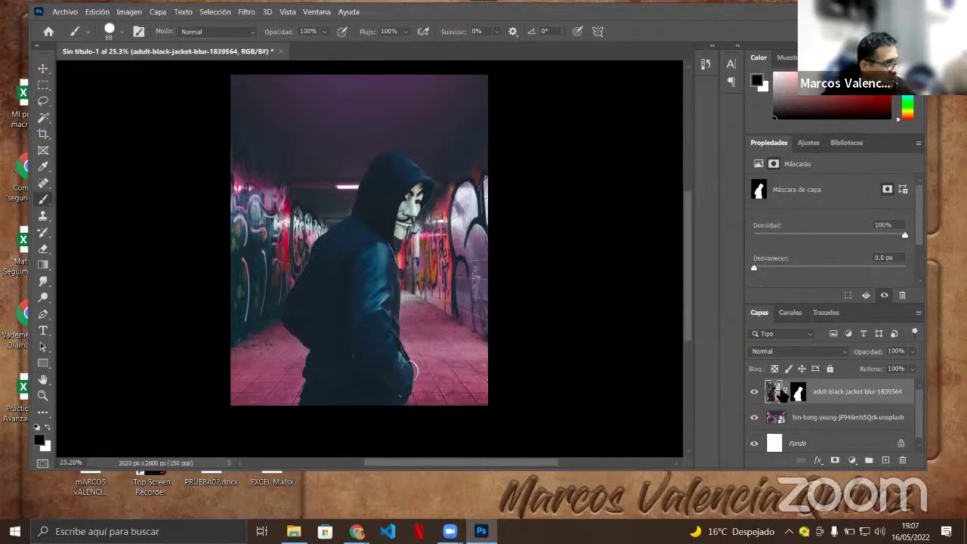
Duplicate the figure layer, rename the lower one 'original', hide it, and select the copy.
left_click(845, 386)
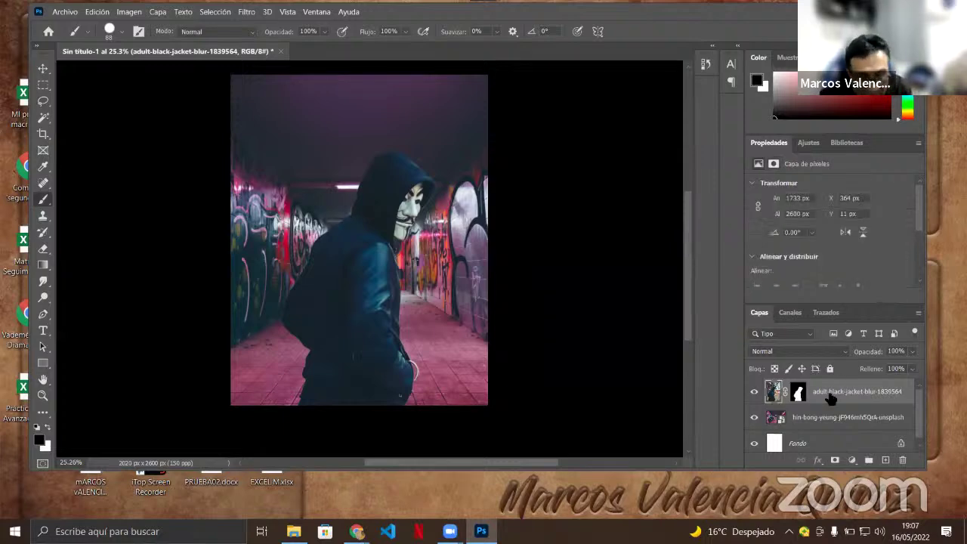
key("ctrl+j")
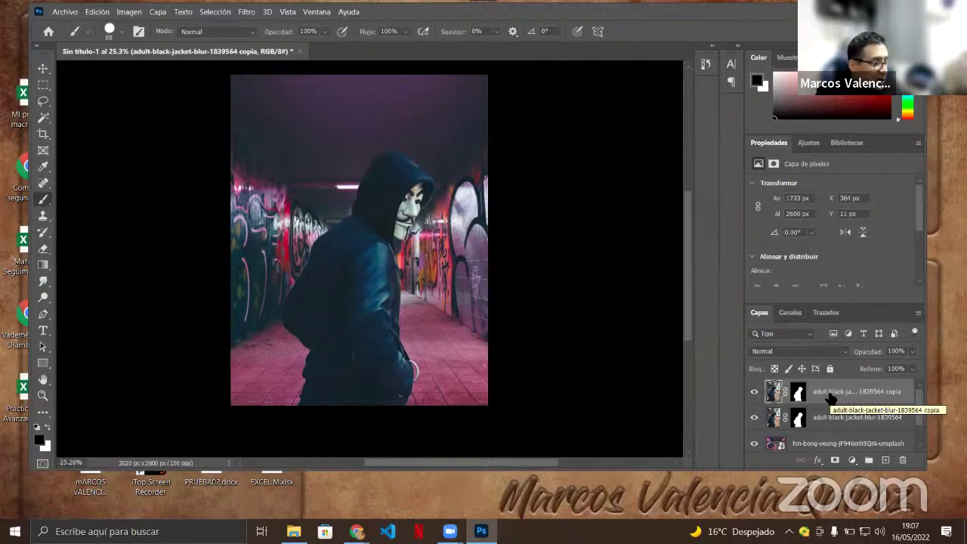
double_click(831, 420)
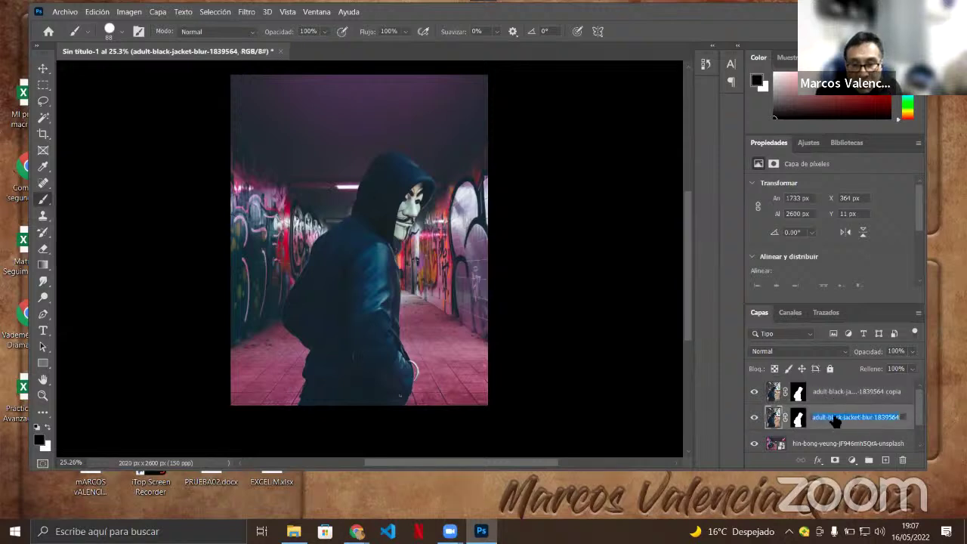
type("or")
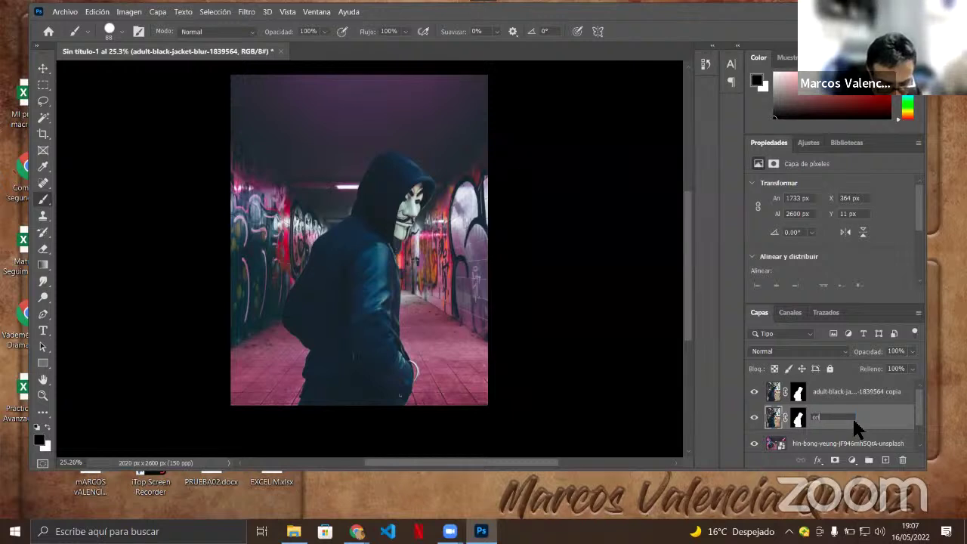
type("iginal")
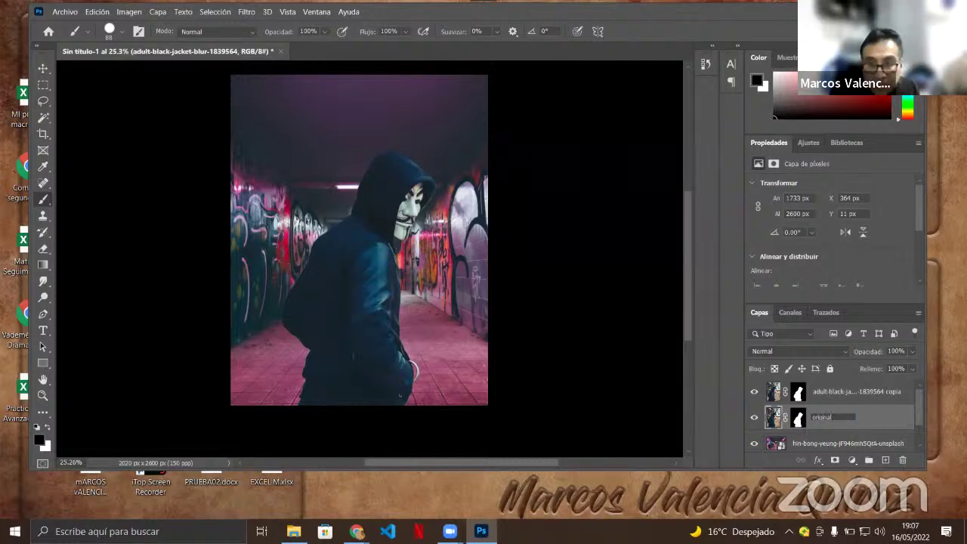
left_click(855, 425)
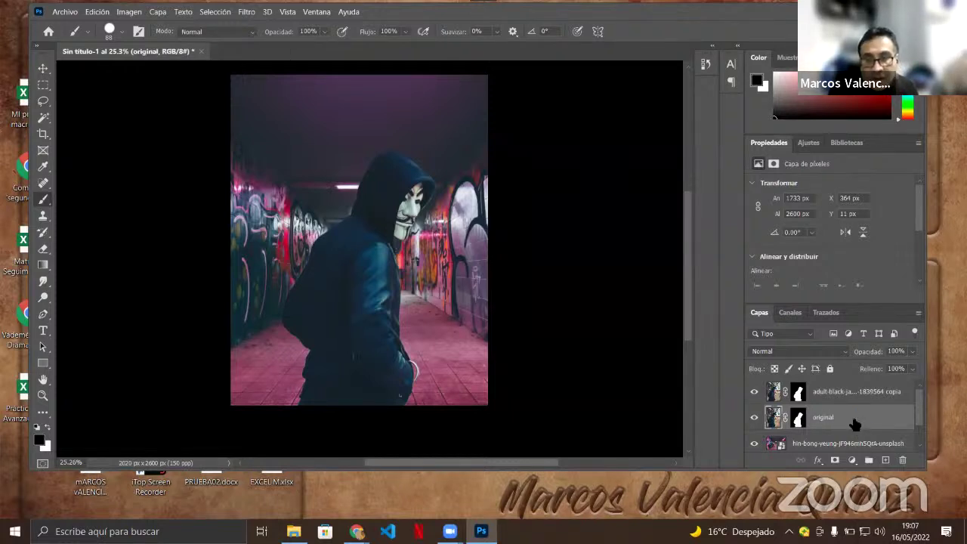
left_click(755, 417)
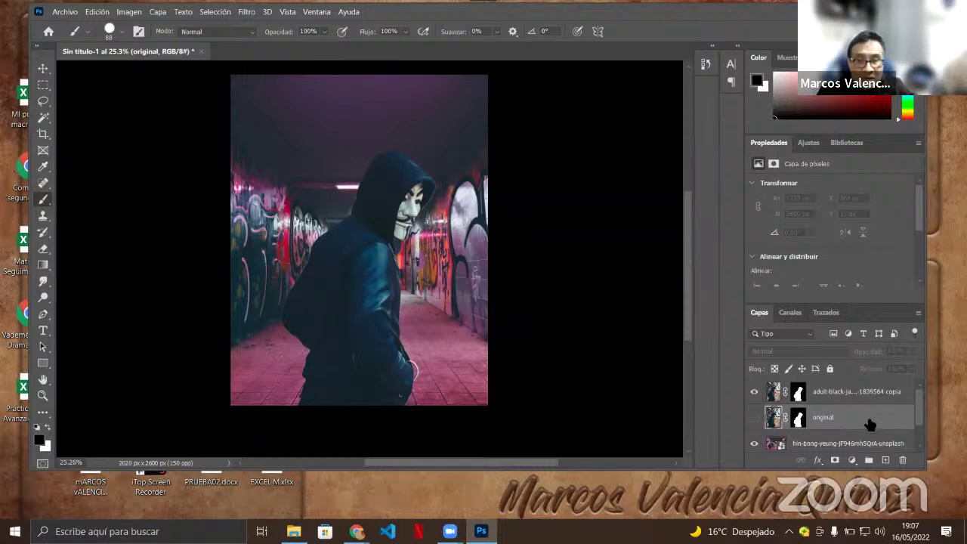
left_click(835, 398)
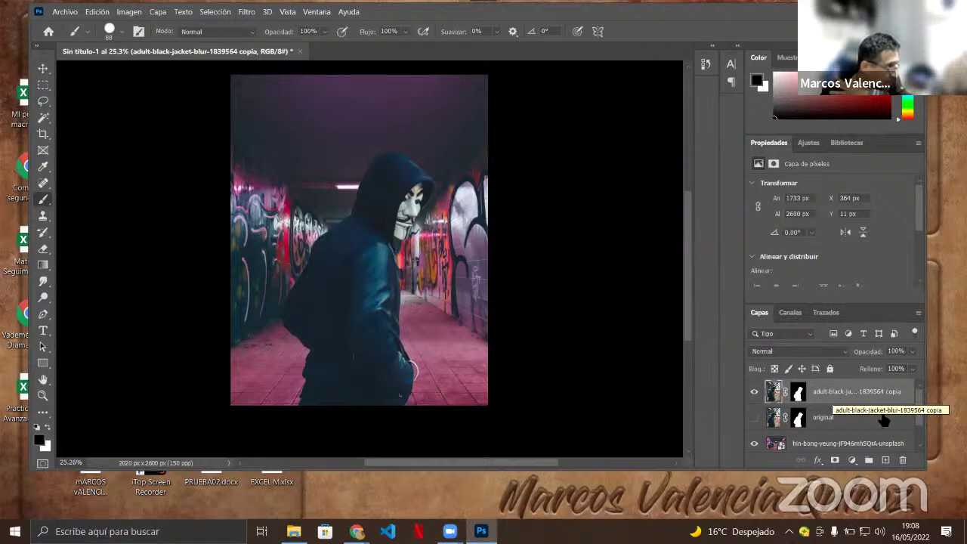
Open Imagen > Ajustes > Igualar color for the hooded-figure copy layer.
left_click(130, 12)
mouse_move(166, 125)
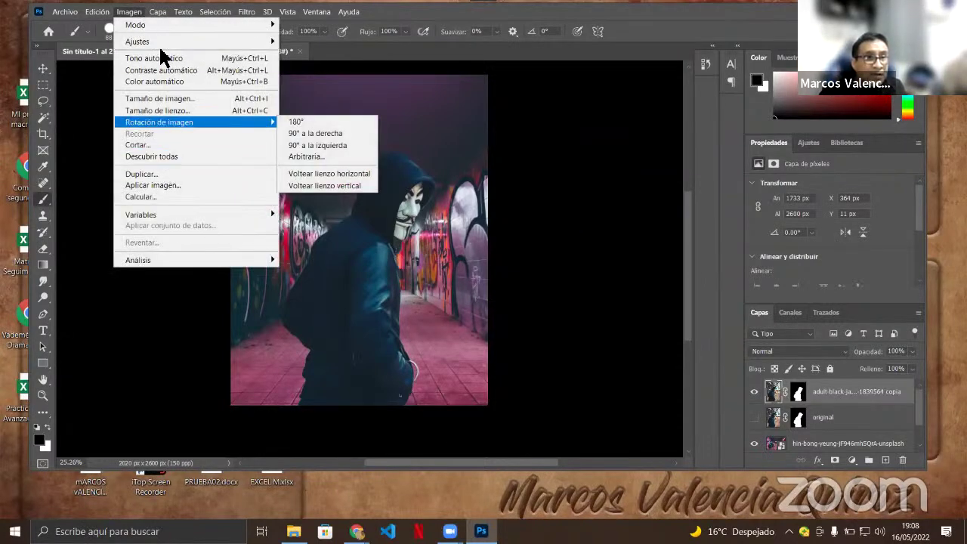
mouse_move(268, 43)
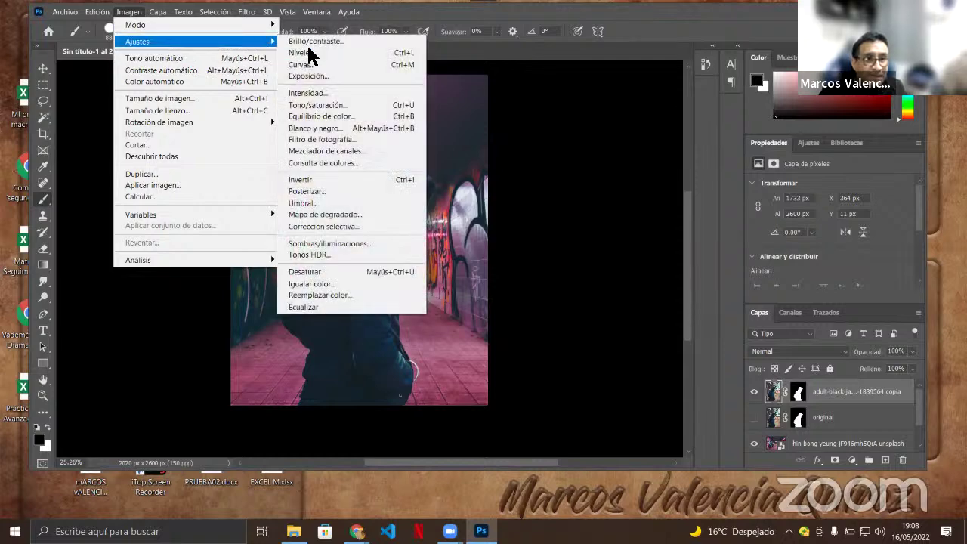
left_click(342, 291)
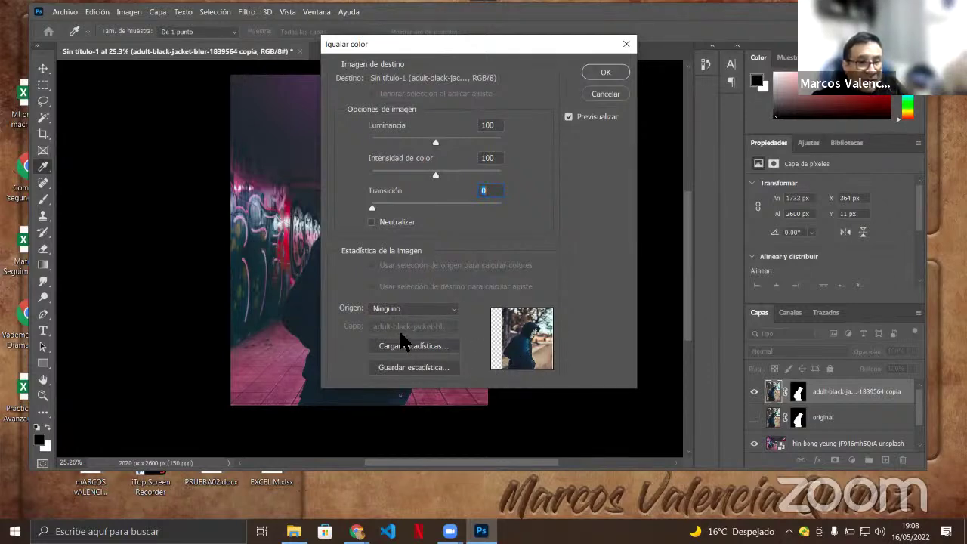
Choose the current document Sin título-1 as the Igualar color source image.
left_click(452, 309)
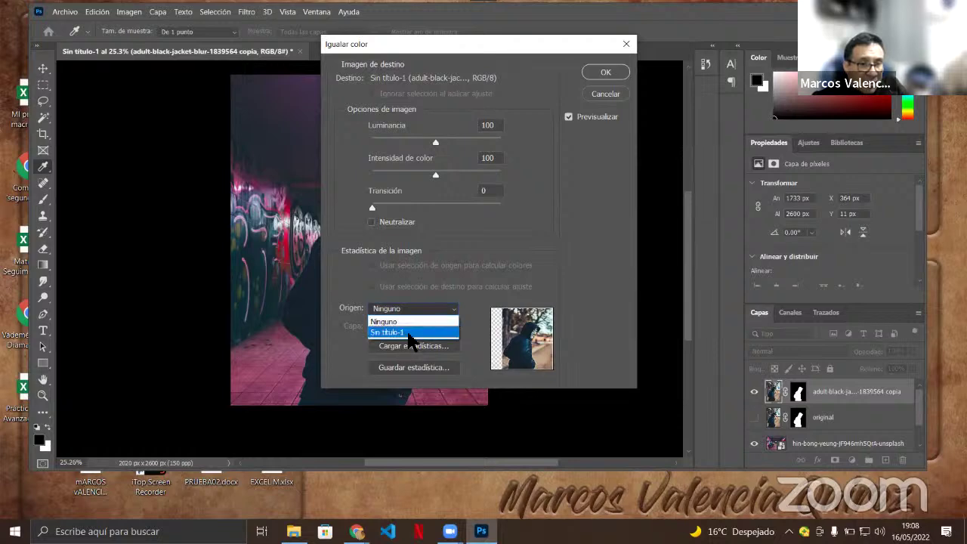
left_click(412, 333)
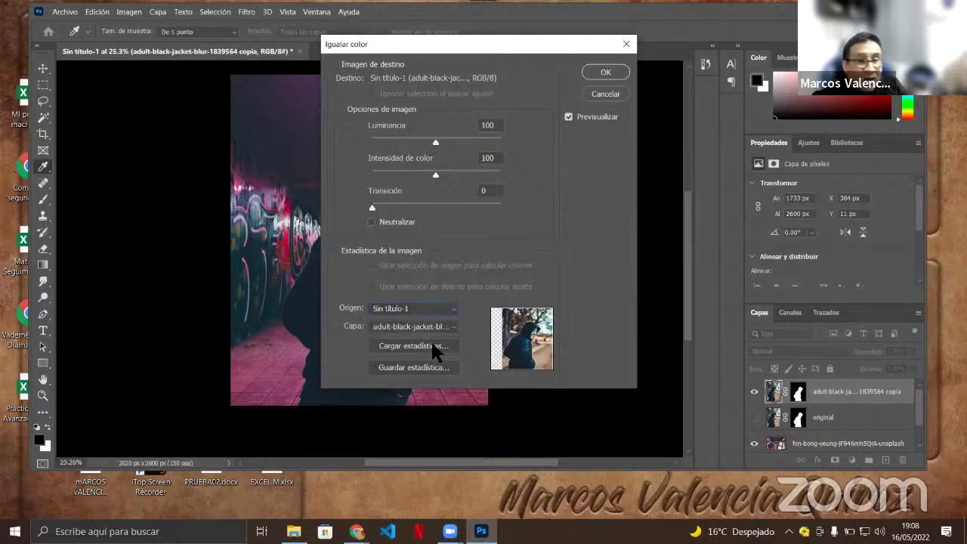
left_click_drag(479, 47, 471, 85)
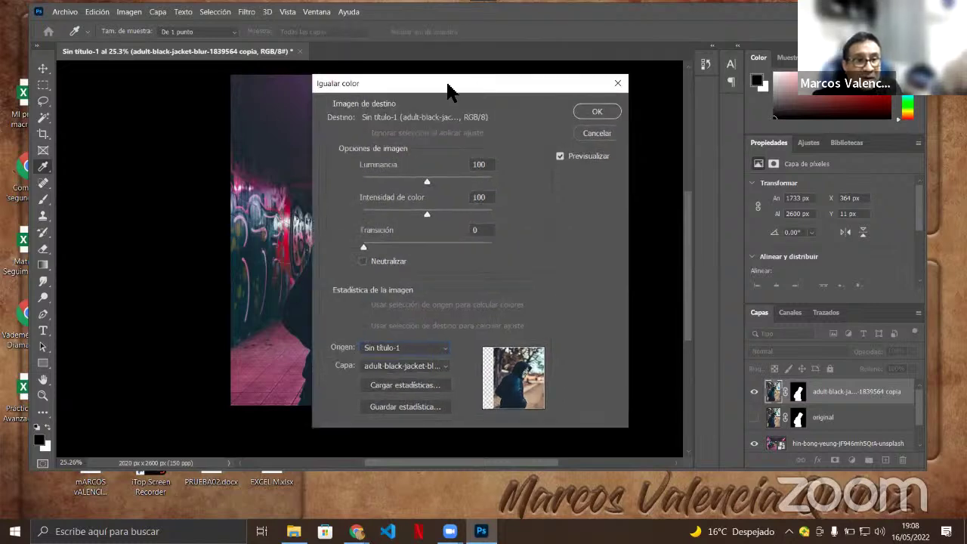
left_click_drag(448, 91, 501, 53)
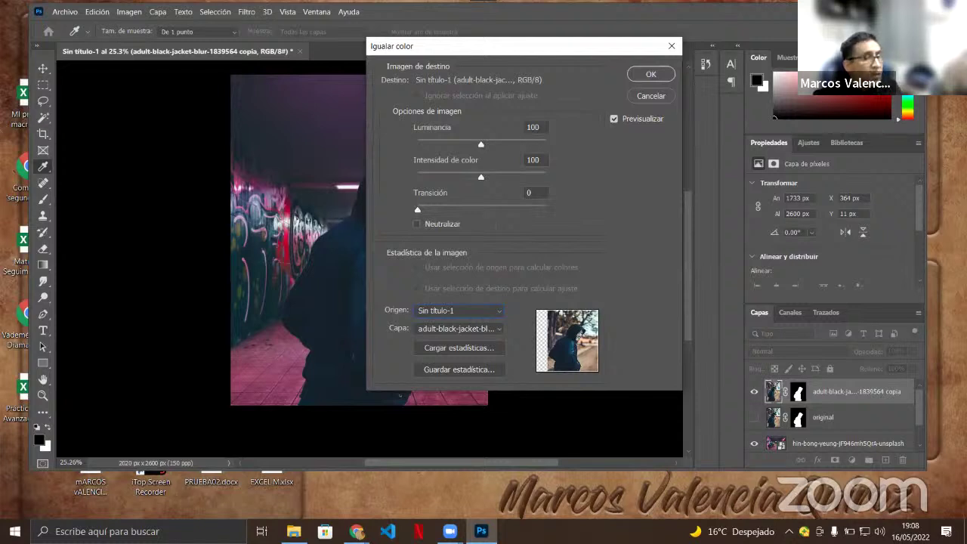
mouse_move(423, 304)
left_mouse_down()
mouse_move(335, 259)
mouse_move(169, 147)
mouse_move(89, 52)
left_mouse_up()
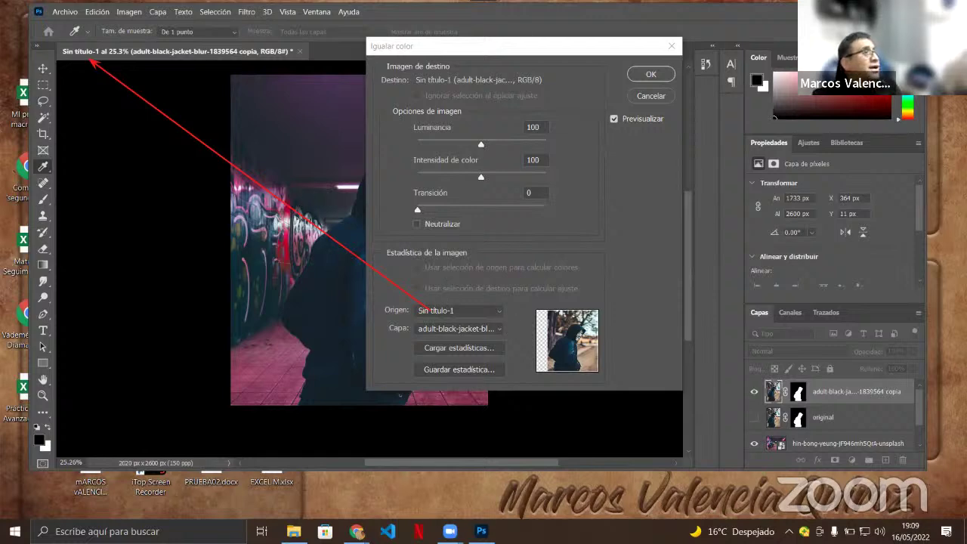
left_click(498, 312)
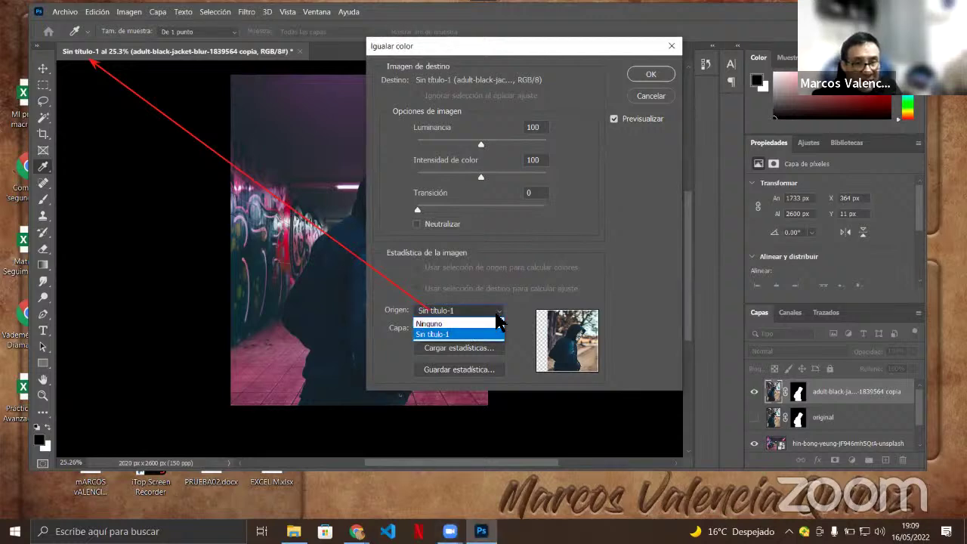
left_click(460, 337)
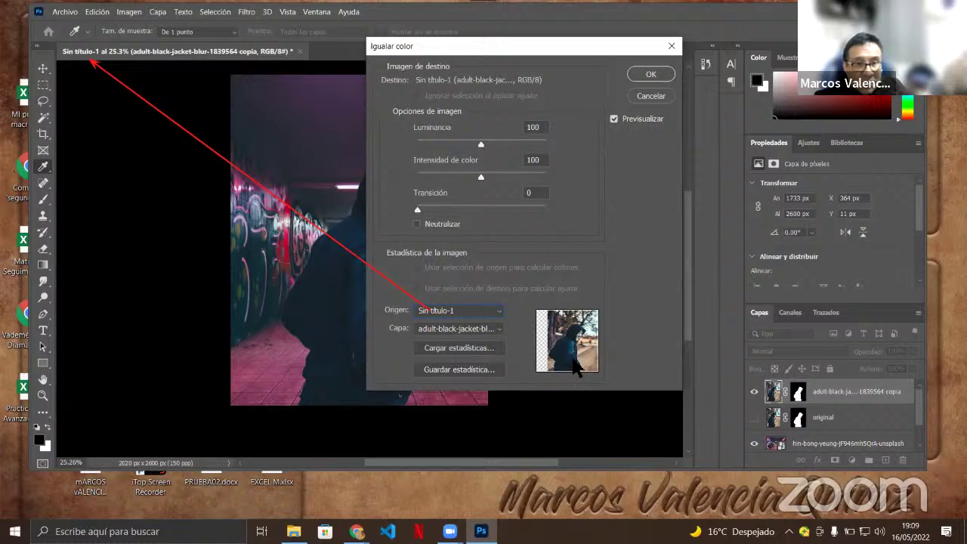
left_click(499, 329)
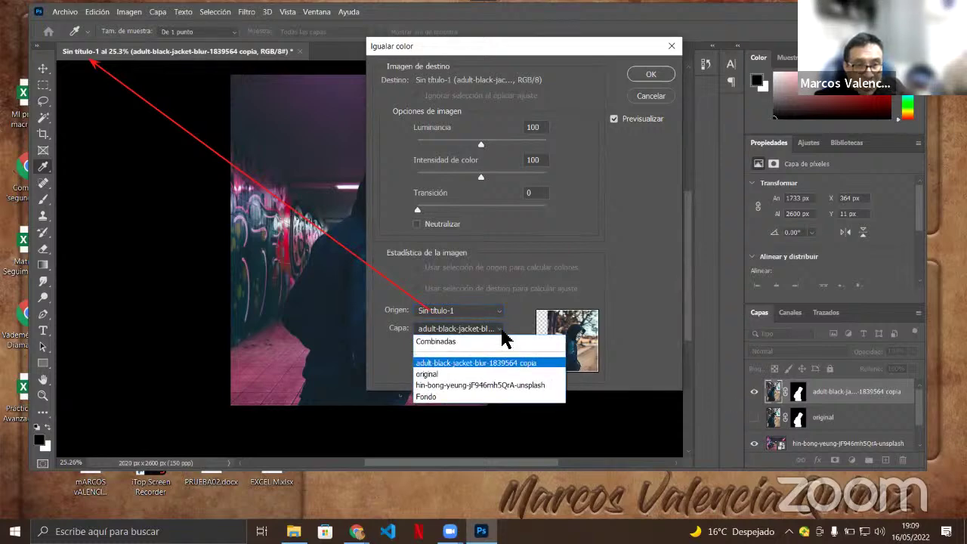
Match the figure's colours against the tunnel background layer as the source layer.
left_click(476, 385)
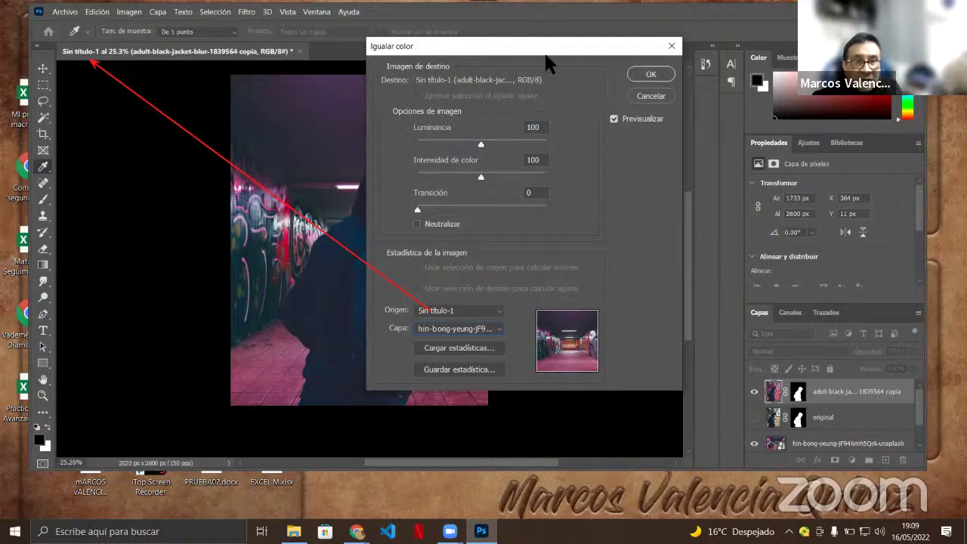
left_click_drag(549, 64, 688, 77)
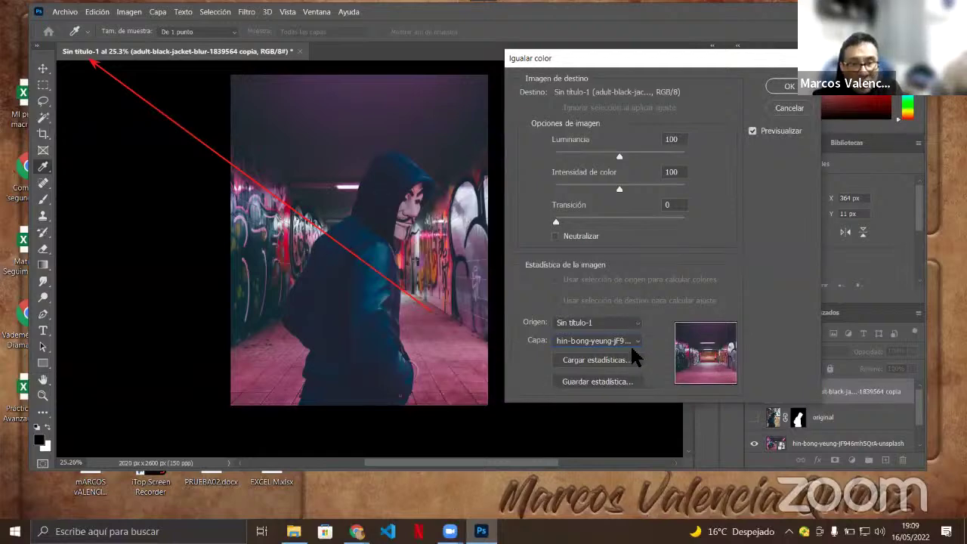
left_click(632, 343)
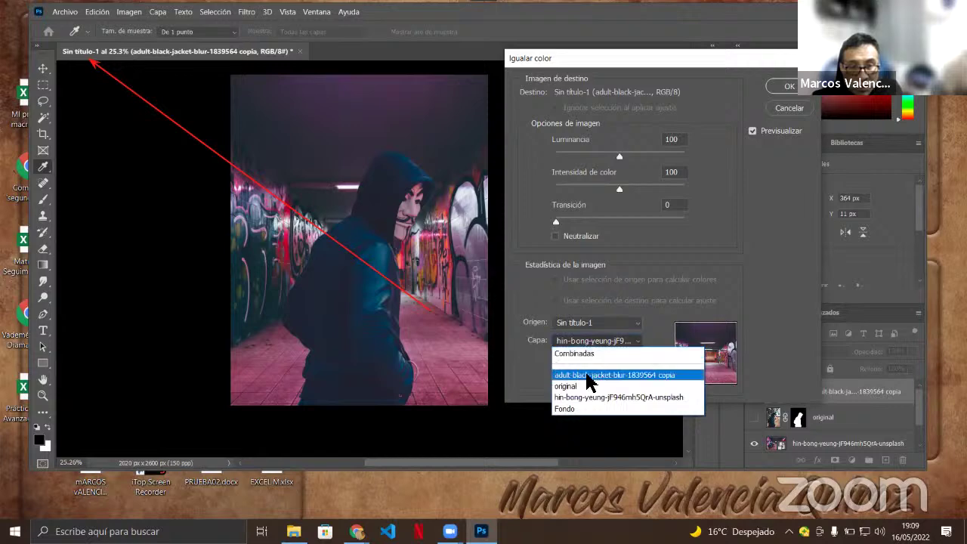
left_click(588, 376)
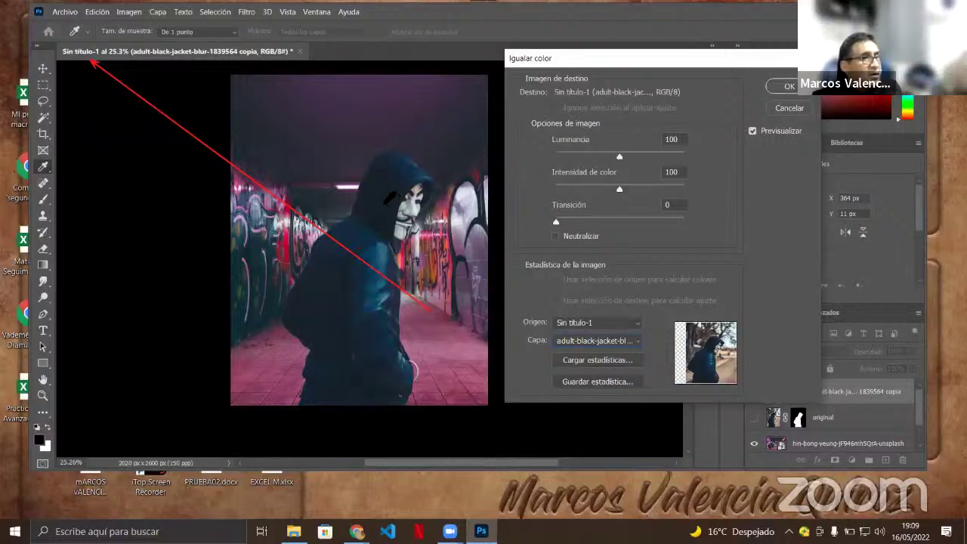
left_click(635, 338)
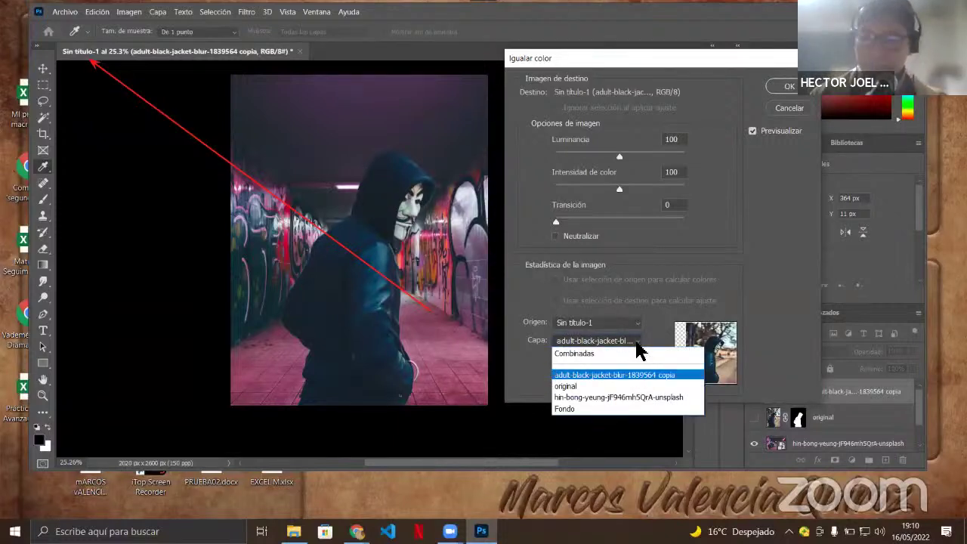
left_click(575, 397)
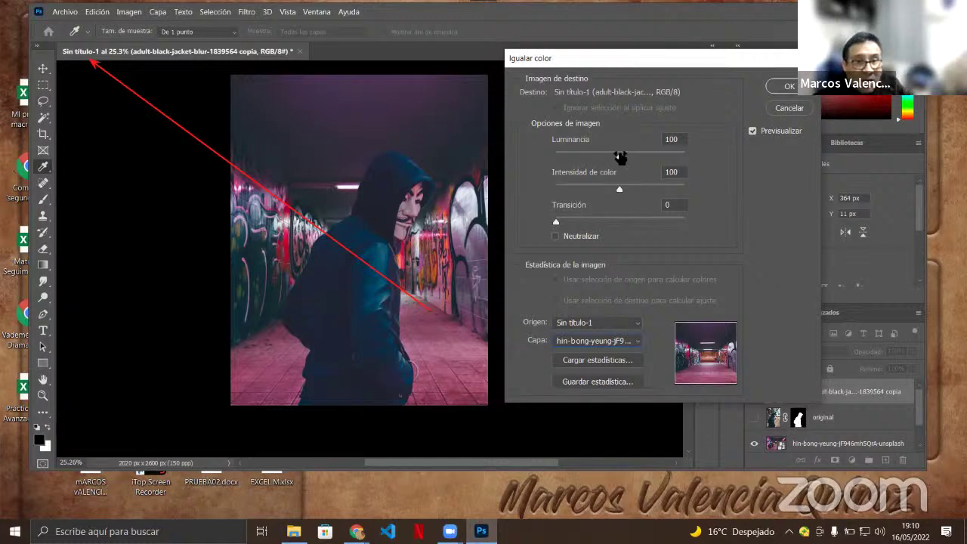
Set the colour match to Luminancia 74, Intensidad de color 96 and Transición 3.
mouse_move(622, 157)
left_mouse_down()
mouse_move(527, 157)
mouse_move(723, 184)
mouse_move(691, 188)
mouse_move(603, 157)
left_mouse_up()
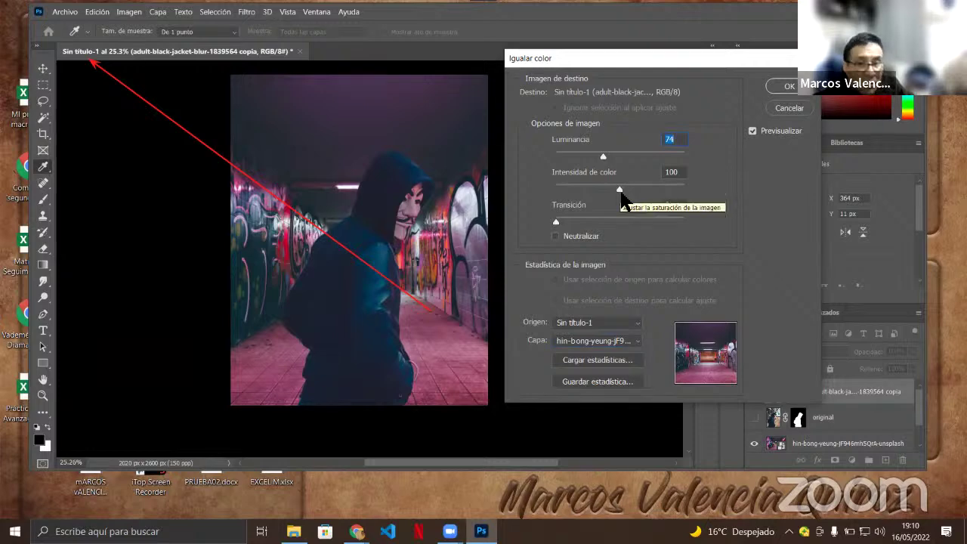
left_click_drag(620, 190, 636, 190)
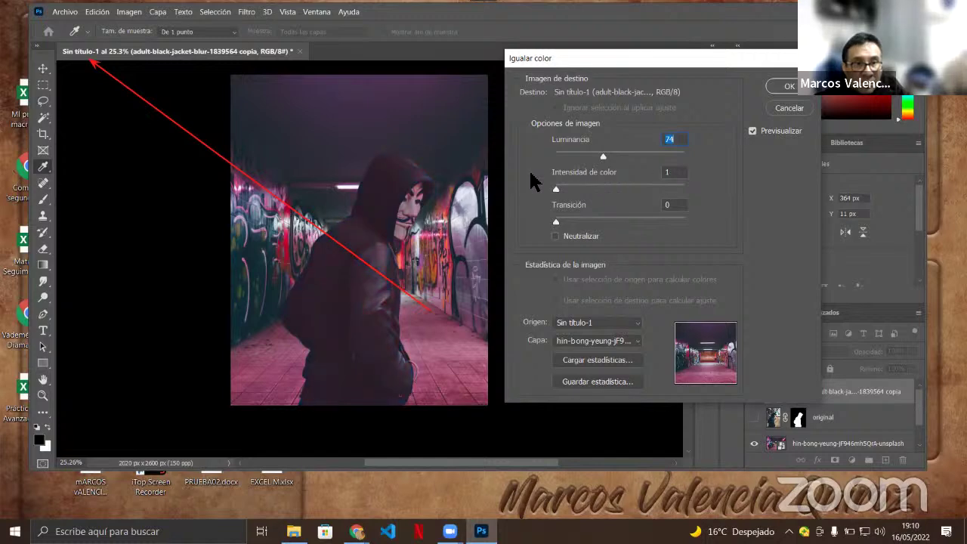
left_click_drag(668, 192, 728, 190)
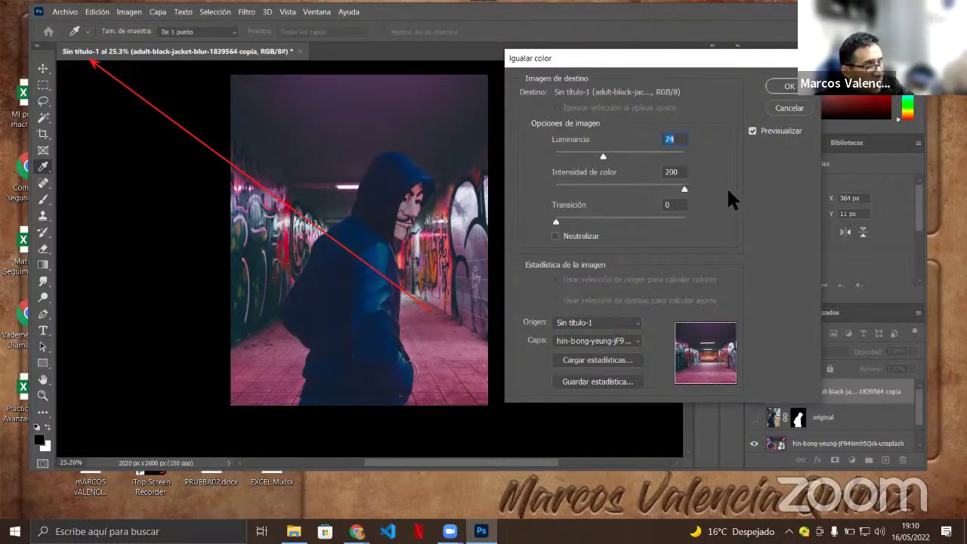
left_click_drag(655, 190, 617, 185)
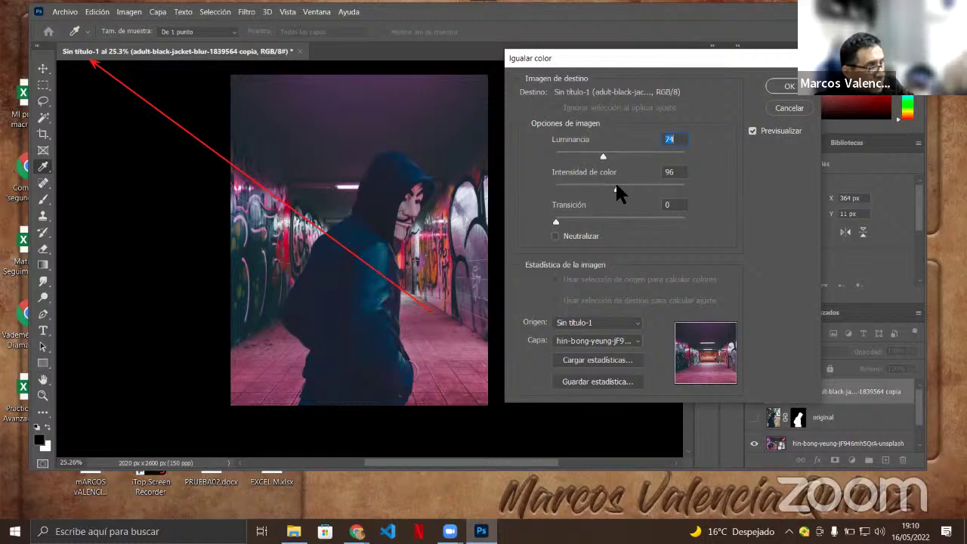
left_click_drag(556, 222, 579, 229)
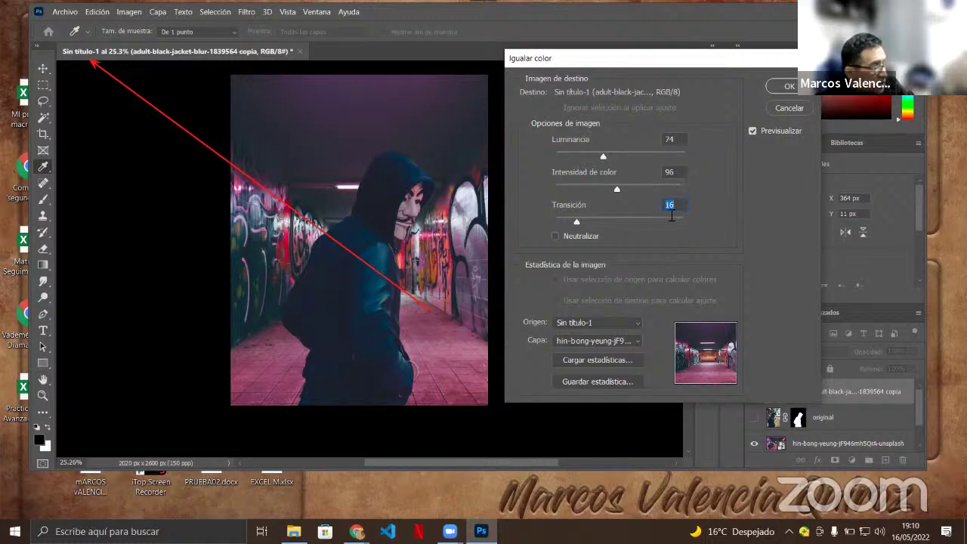
left_click_drag(577, 221, 514, 255)
left_click(560, 220)
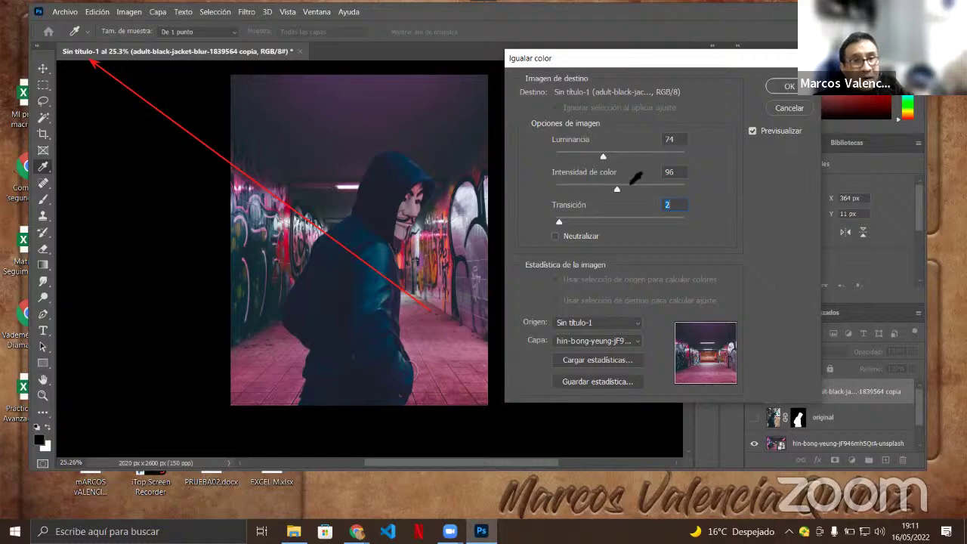
left_click(560, 221)
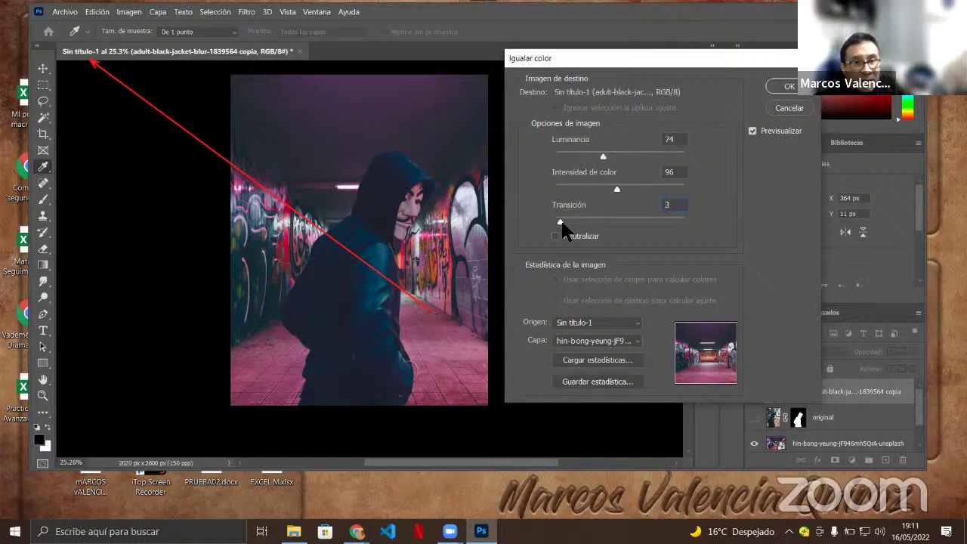
left_click(773, 89)
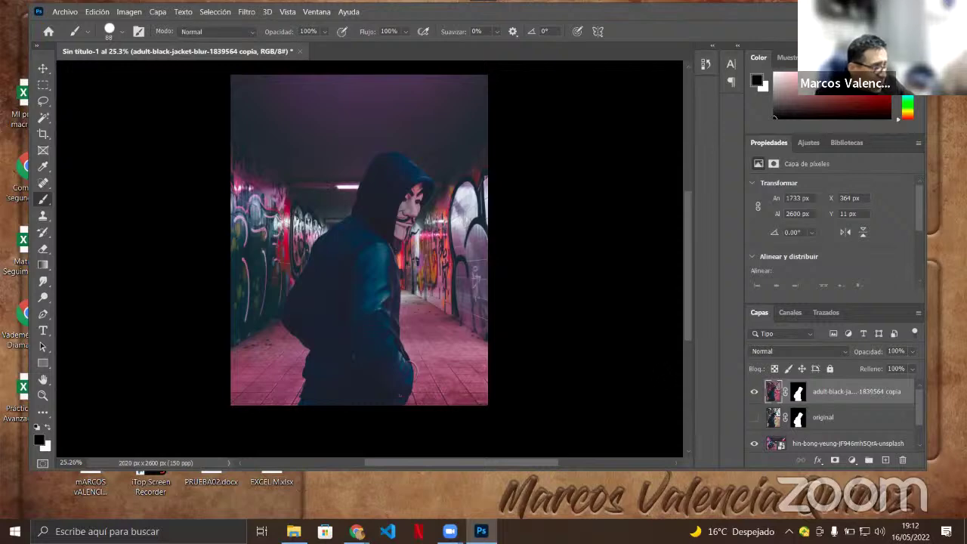
Add a Color uniforme fill layer in mid-grey #808080, with brightness B set to 50.
left_click(852, 461)
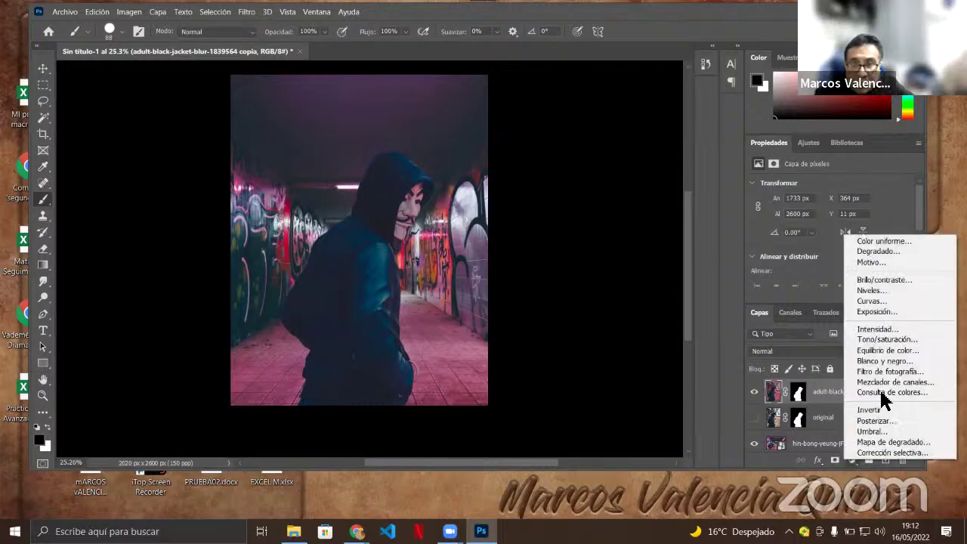
left_click(880, 241)
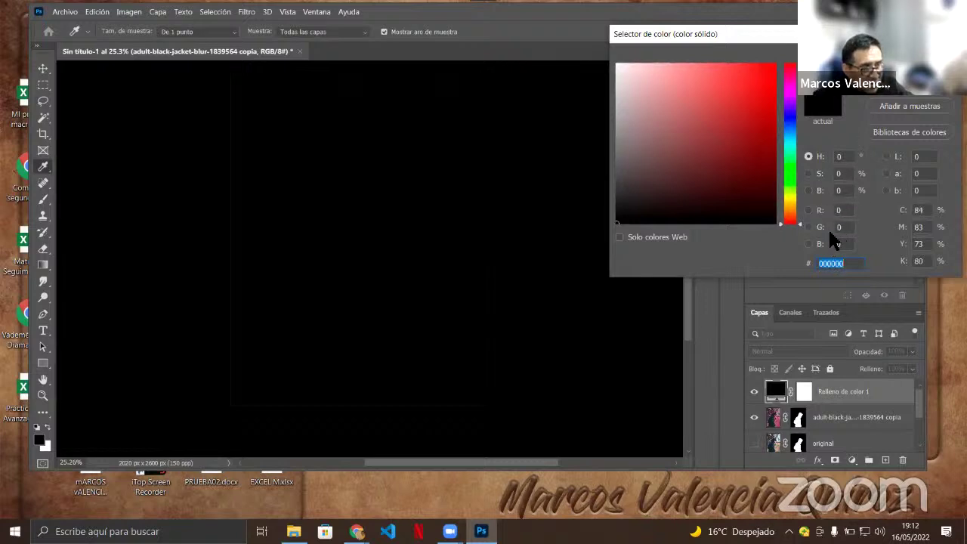
left_click(845, 157)
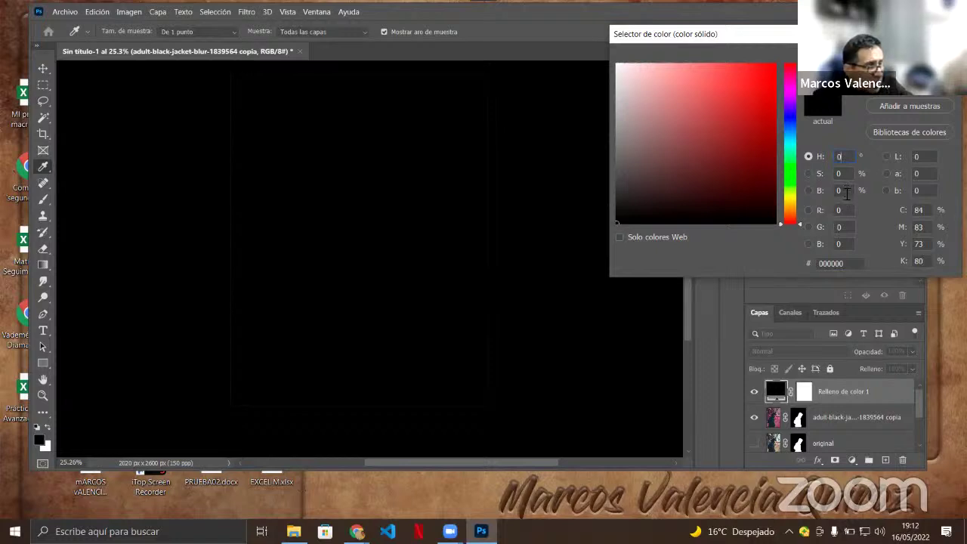
left_click(847, 192)
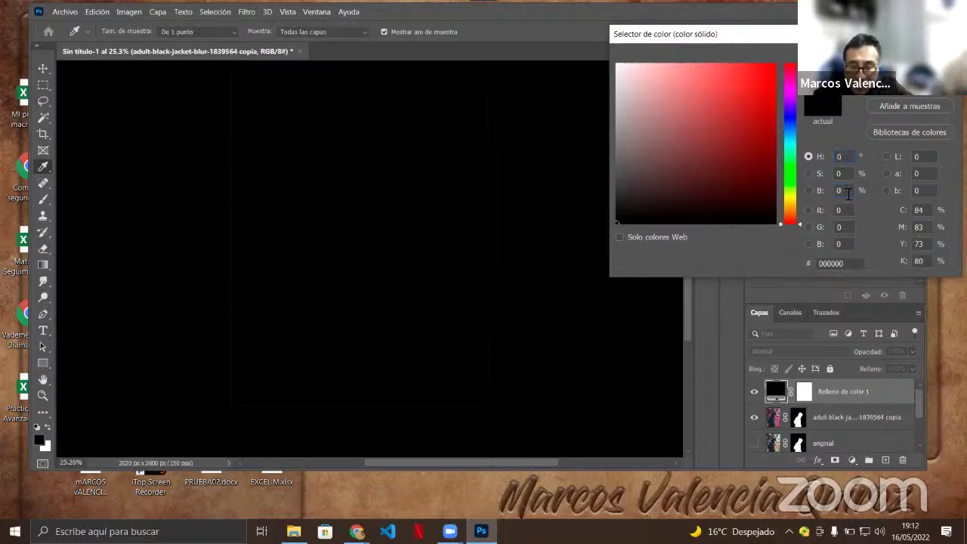
type("50")
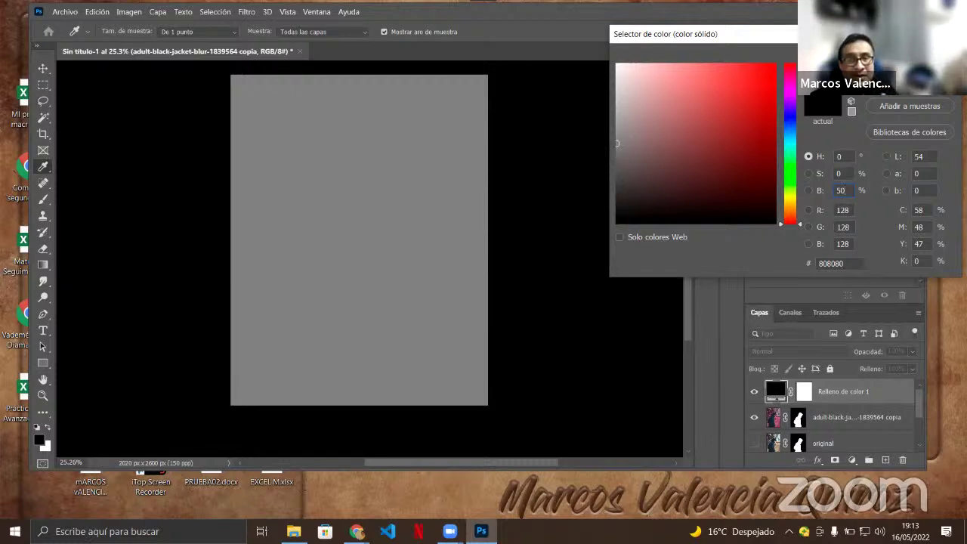
key("Return")
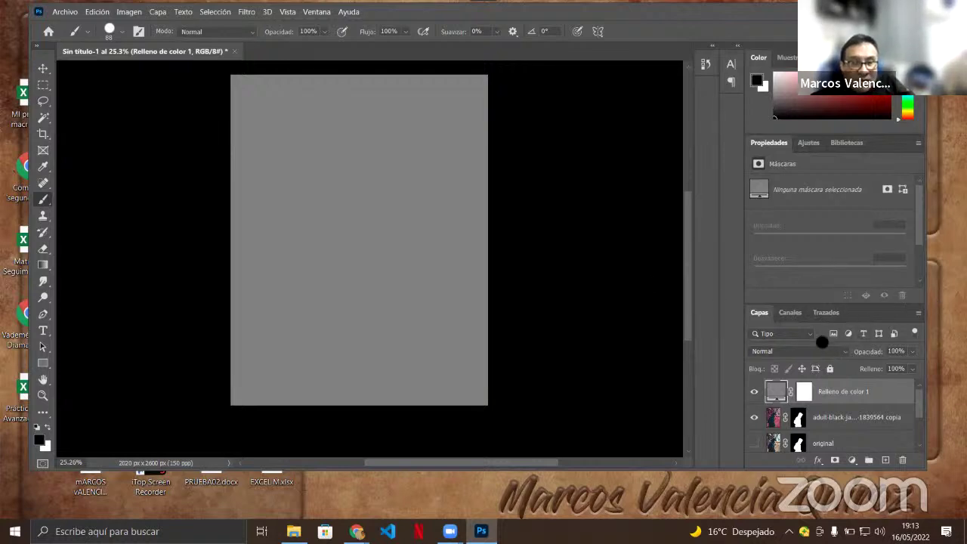
Change the grey fill layer's blend mode to Luminosidad.
left_click(843, 353)
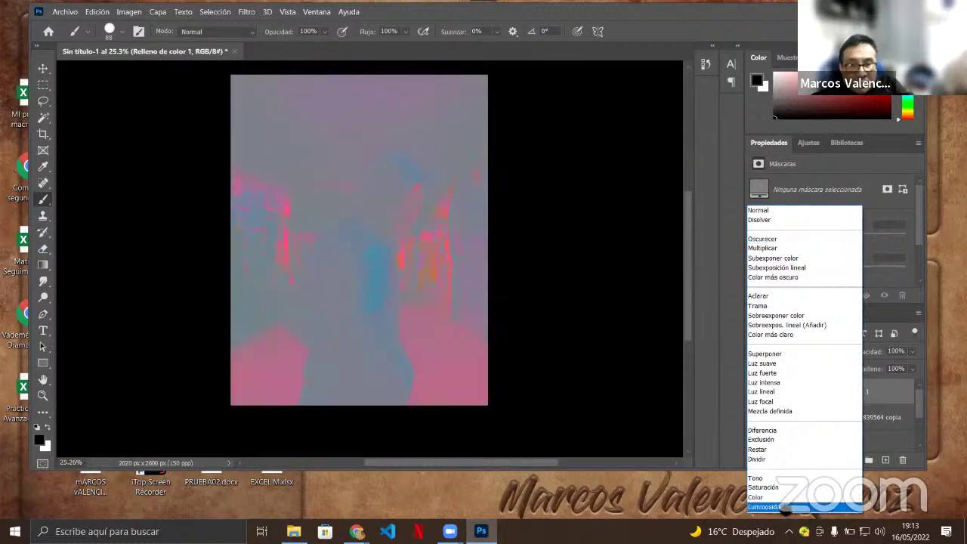
left_click(786, 508)
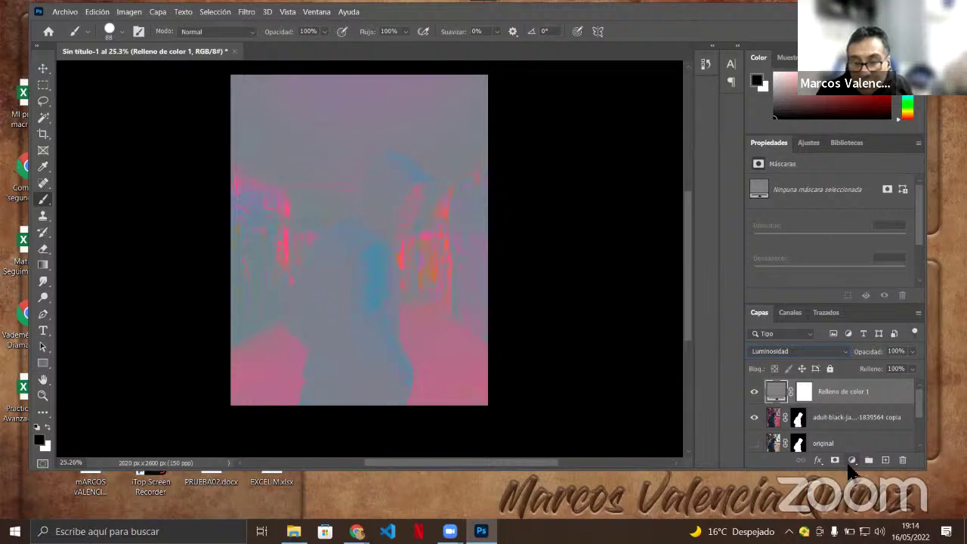
left_click(854, 461)
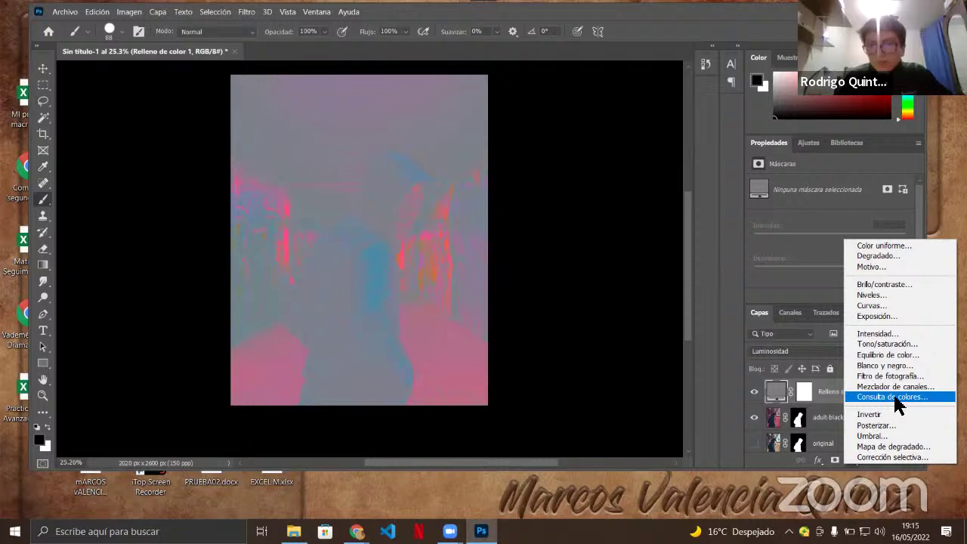
Add a Tono/saturación adjustment layer with Saturación at +38.
left_click(888, 344)
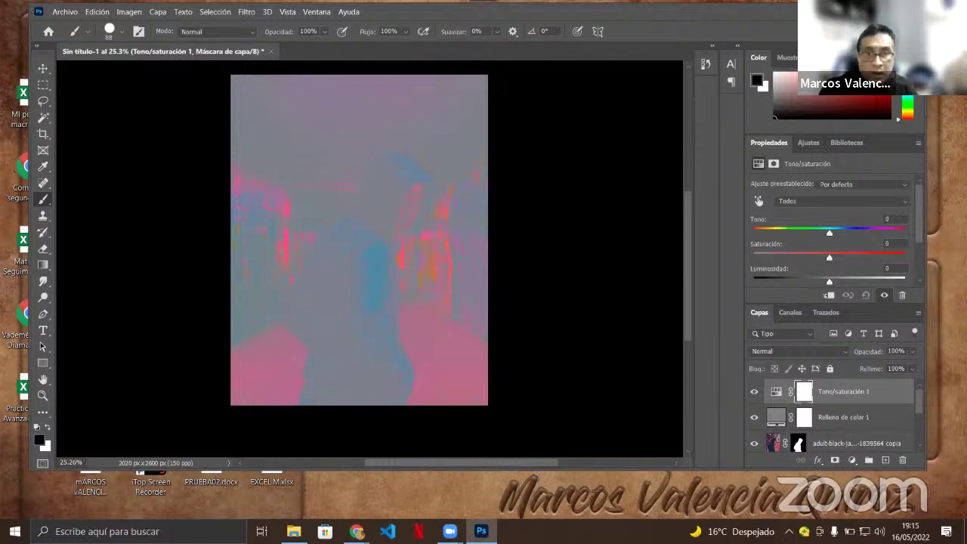
left_click_drag(831, 257, 885, 259)
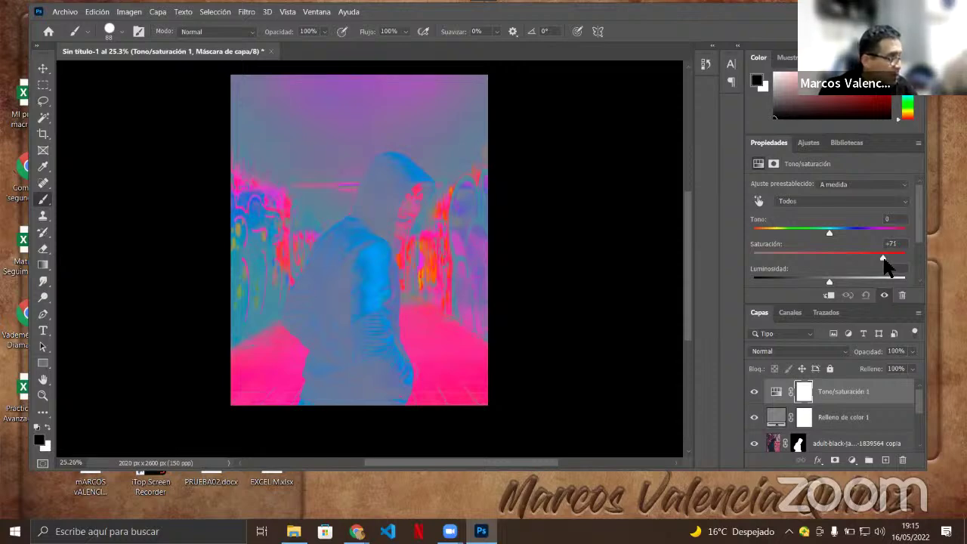
left_click_drag(885, 258, 860, 259)
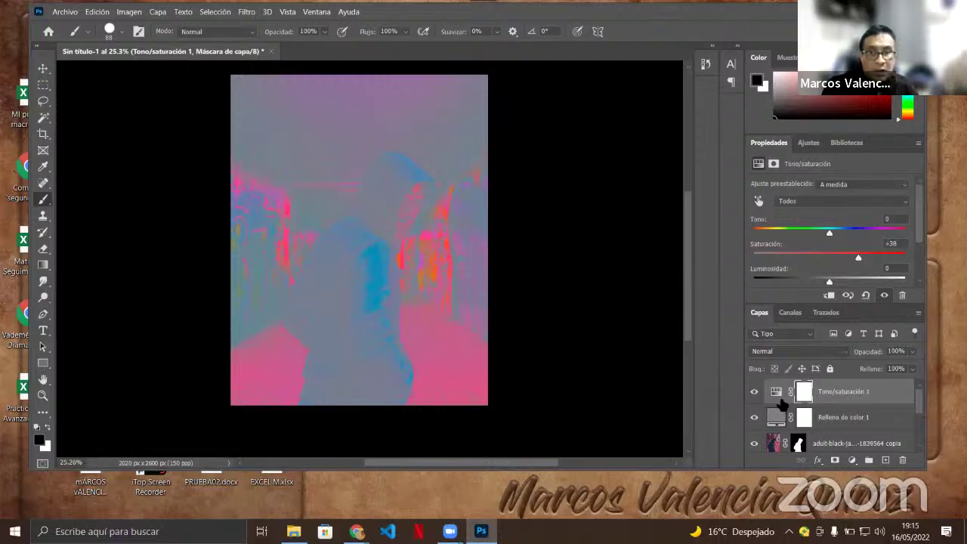
scroll(840, 432, "down", 1)
Add an Equilibrio de color adjustment layer directly above the adult-black-jacket-blur-1839564 copia layer.
left_click(834, 419)
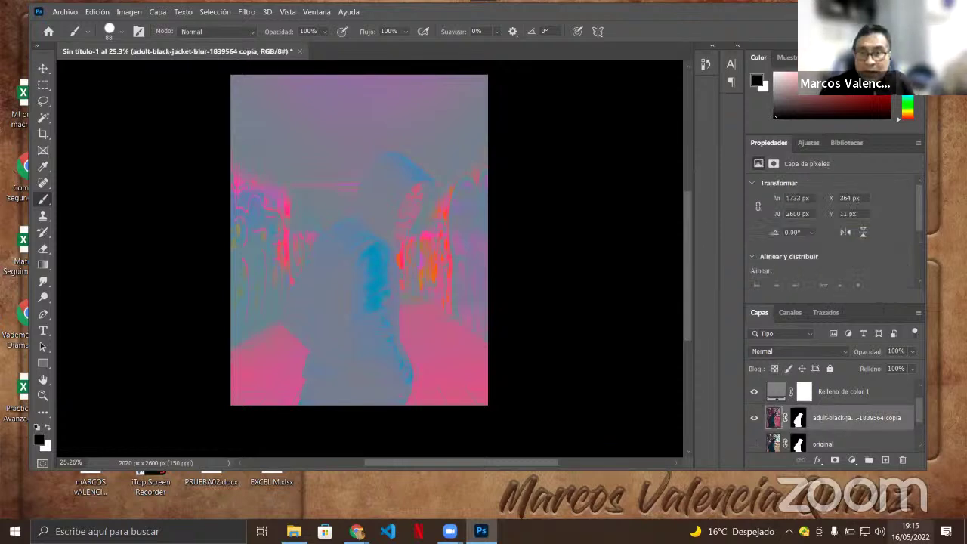
left_click(853, 460)
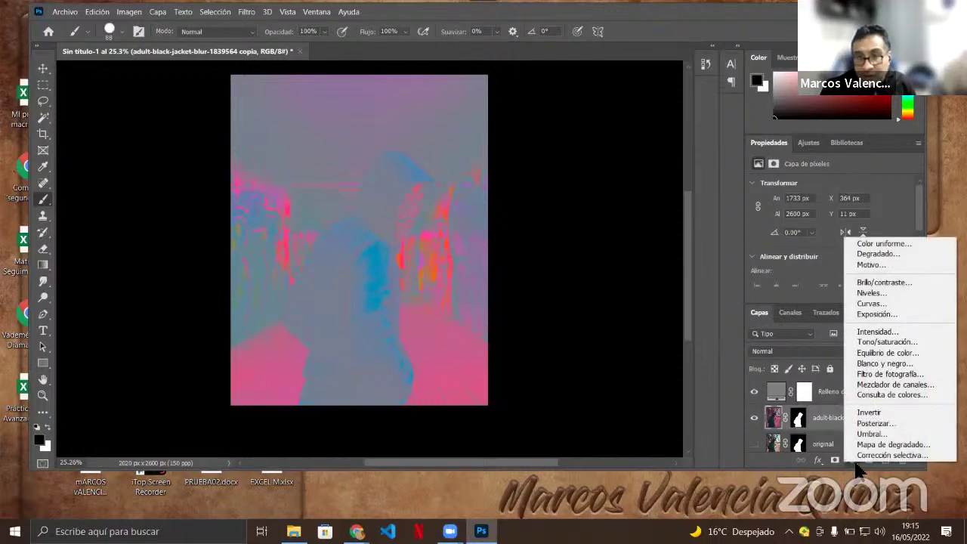
left_click(882, 356)
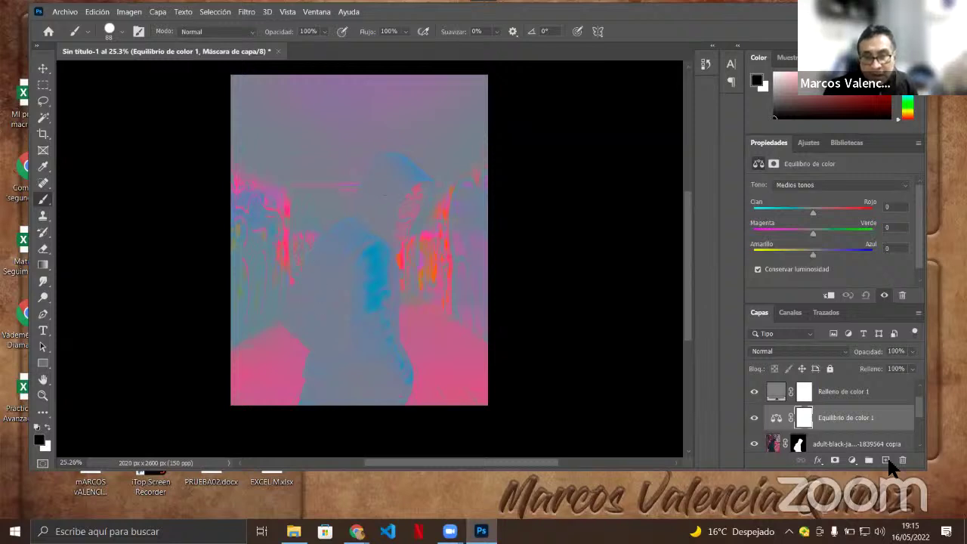
scroll(879, 435, "down", 2)
scroll(879, 432, "up", 2)
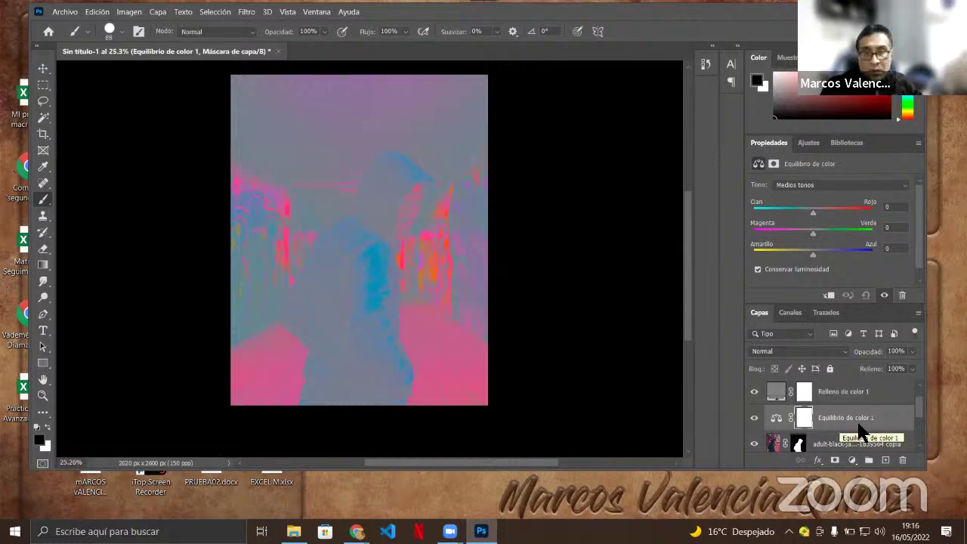
key("ctrl+2")
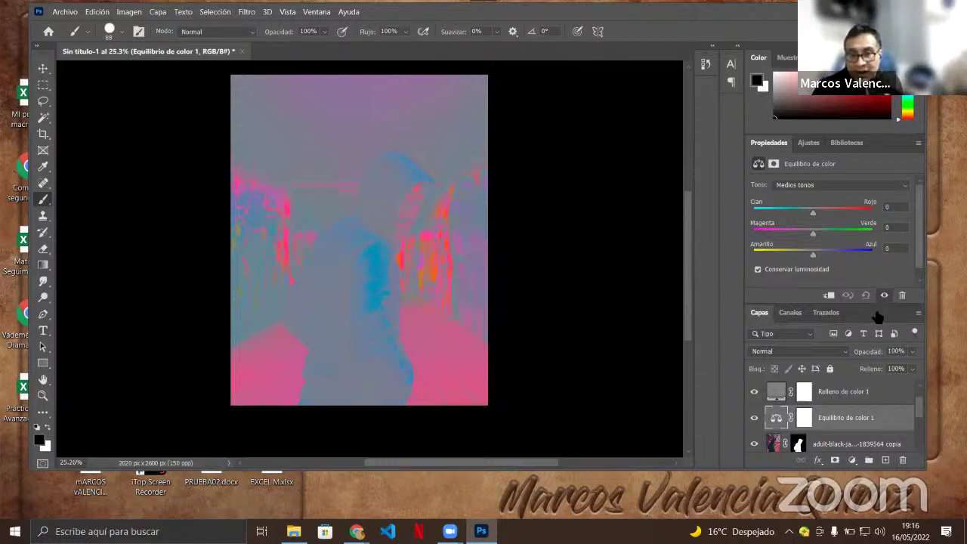
left_click_drag(816, 306, 816, 292)
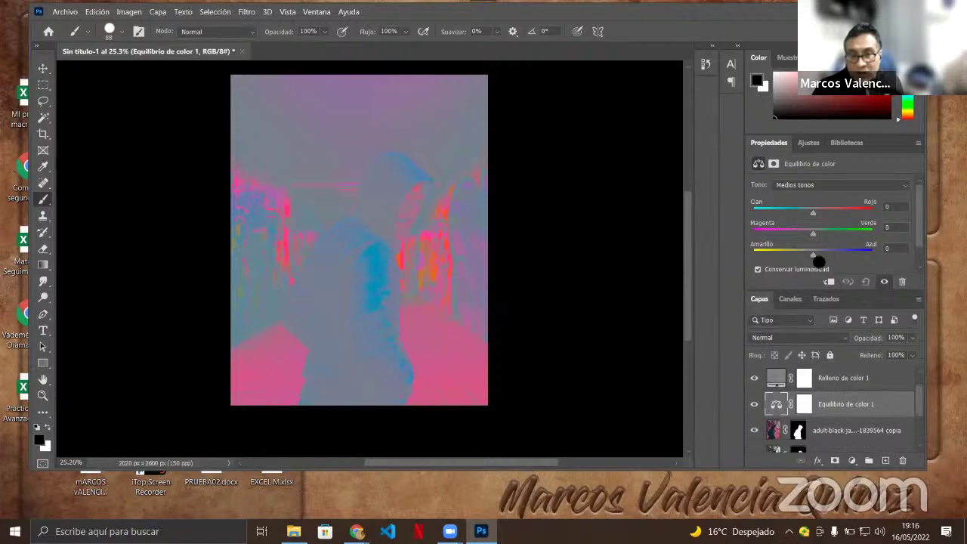
Check the Equilibrio de color layer's context menu and close it, leaving all values at 0.
right_click(845, 412)
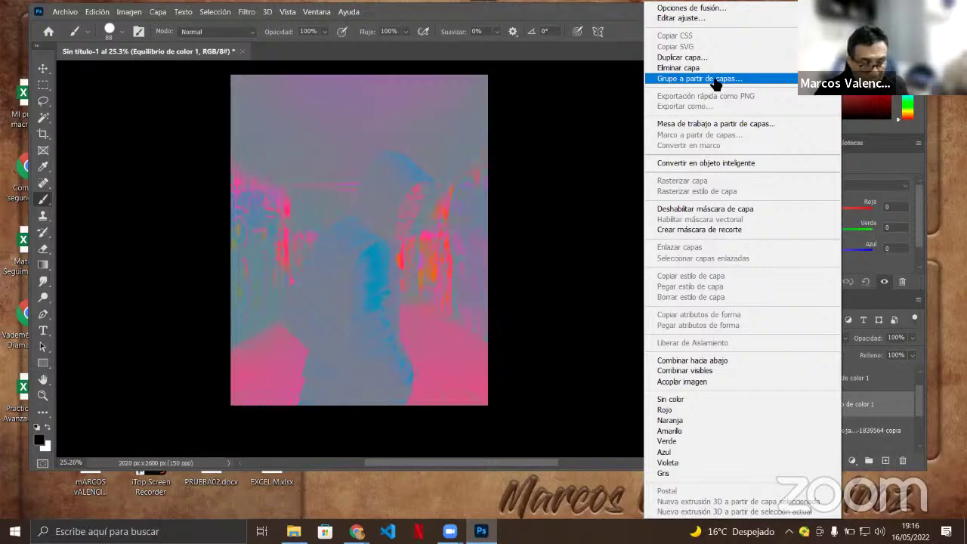
key("Escape")
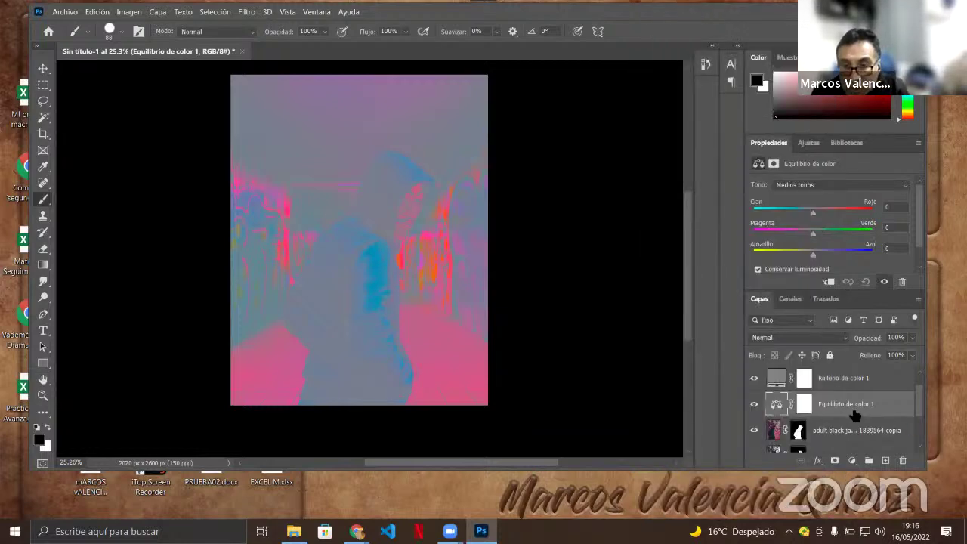
right_click(877, 408)
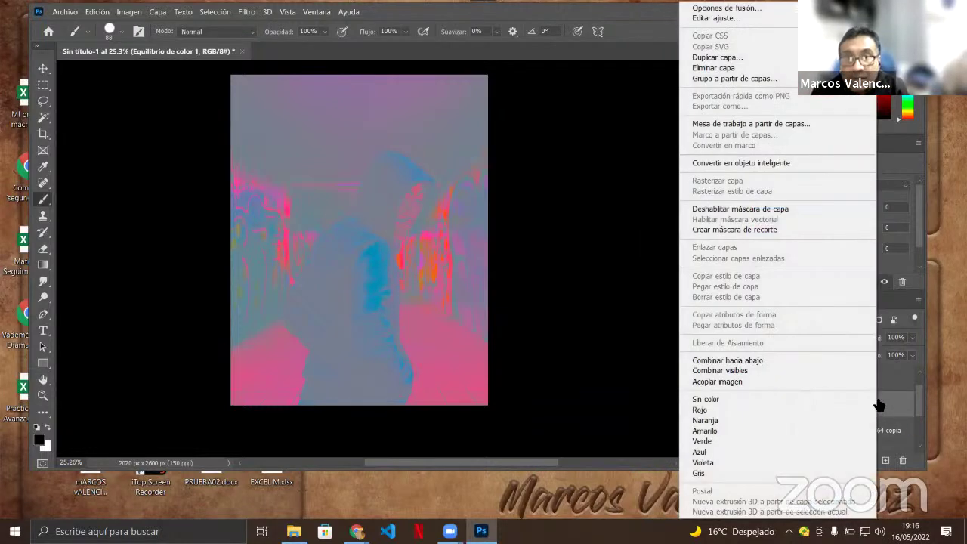
left_click(811, 123)
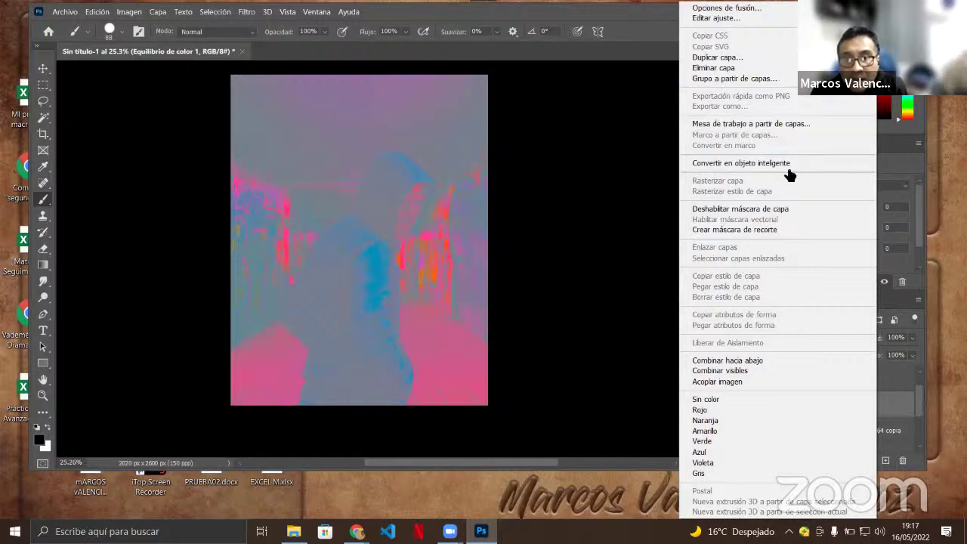
left_click(881, 338)
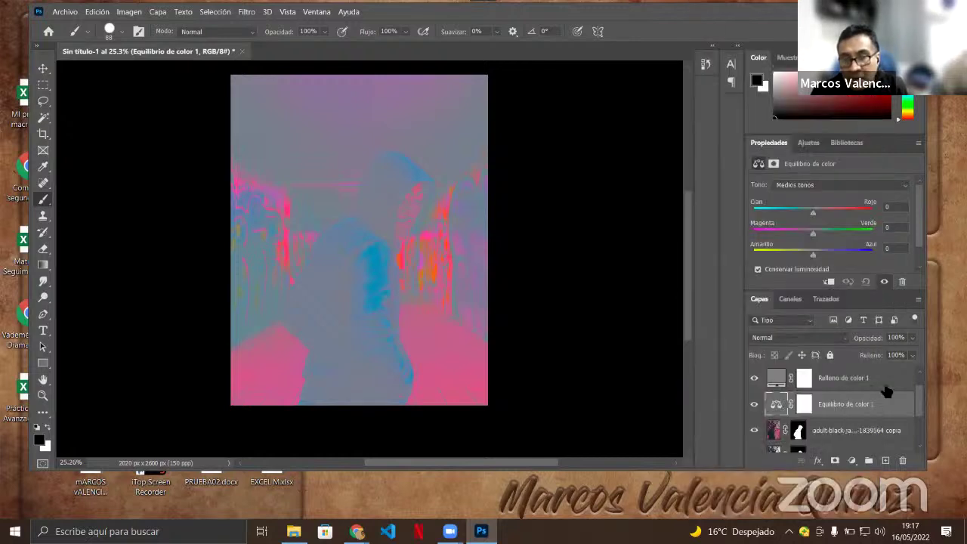
Clip Equilibrio de color 1 to the masked figure copy layer beneath it.
left_click(833, 416, "alt")
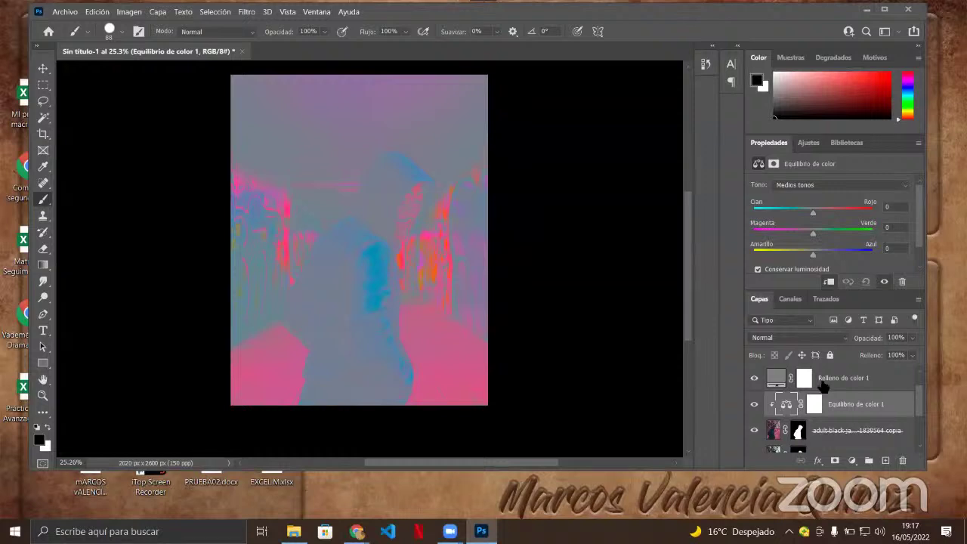
right_click(803, 410)
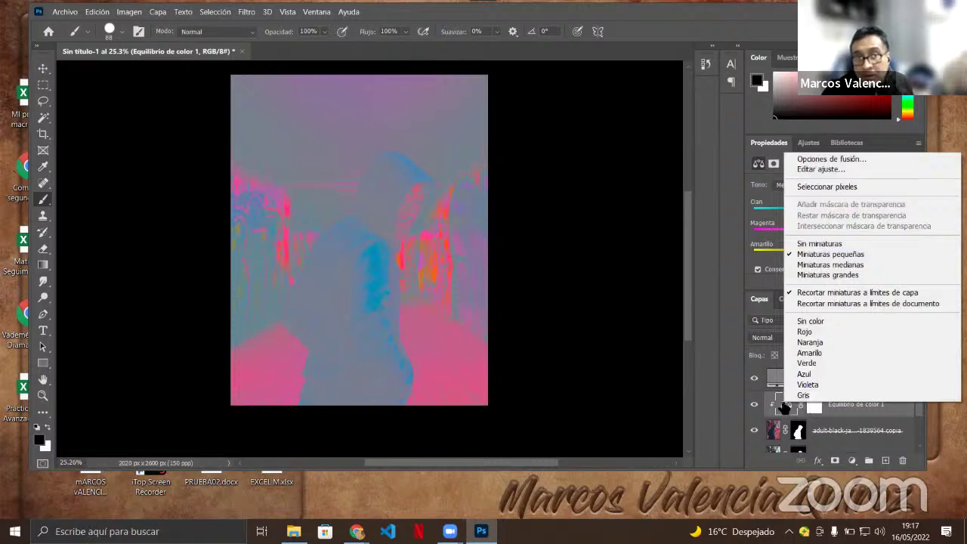
left_click(803, 395)
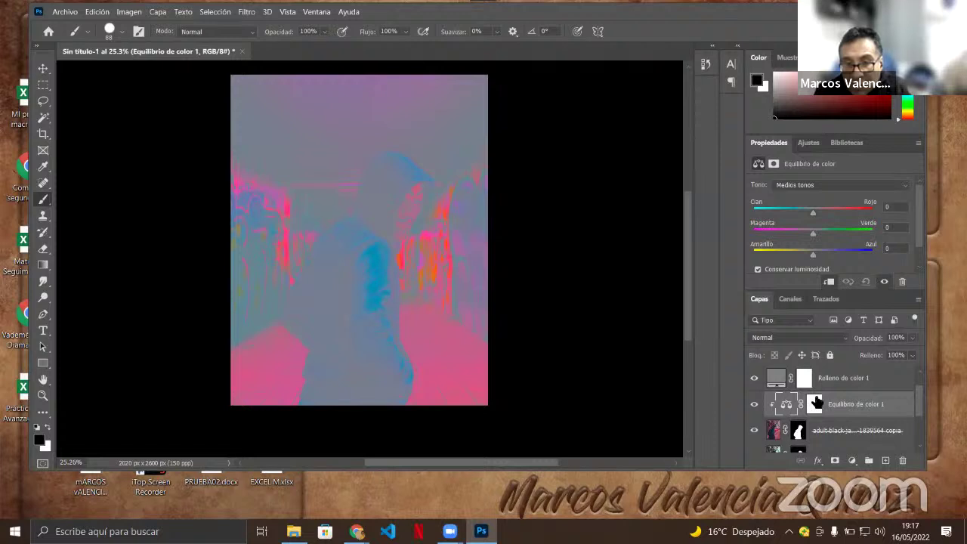
Browse the context menus of the colour balance layer, its mask and the figure layer without changes.
right_click(815, 405)
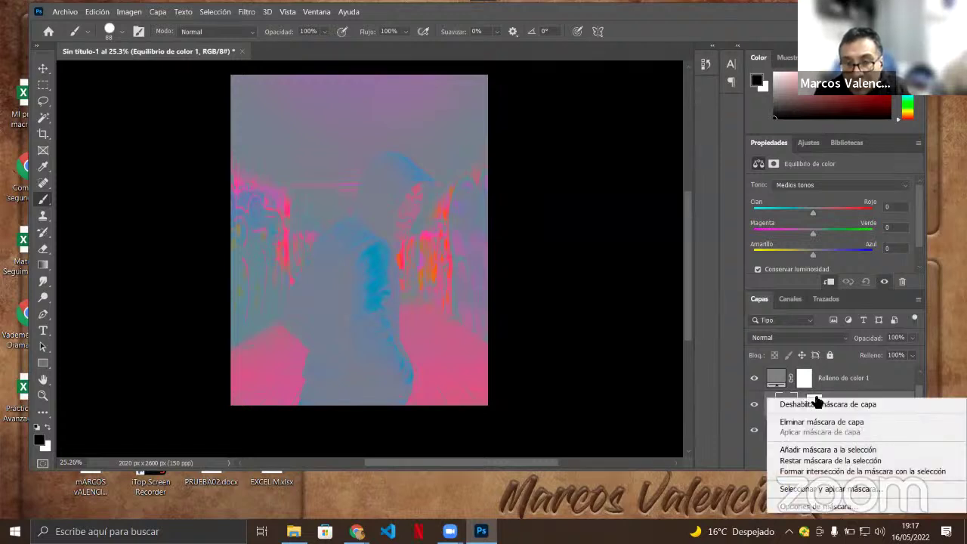
key("Escape")
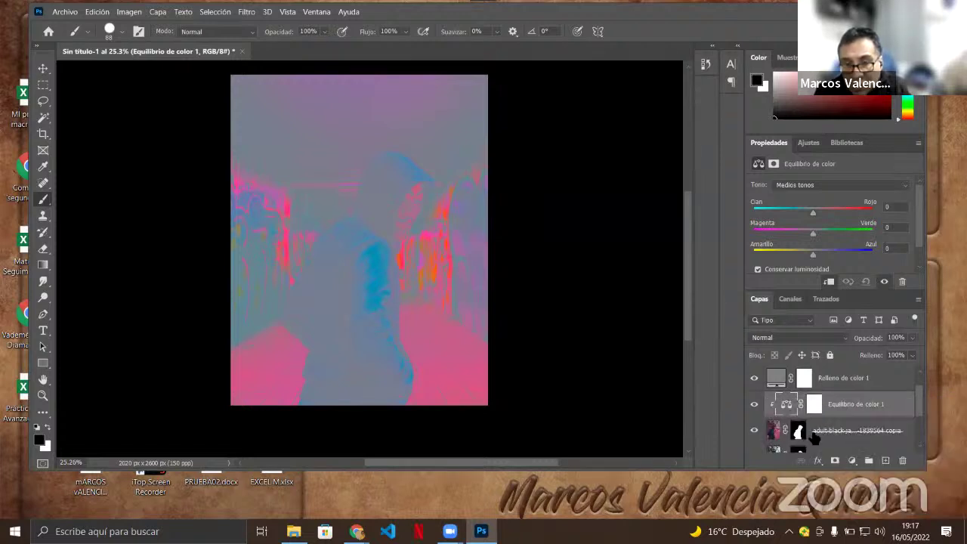
right_click(799, 432)
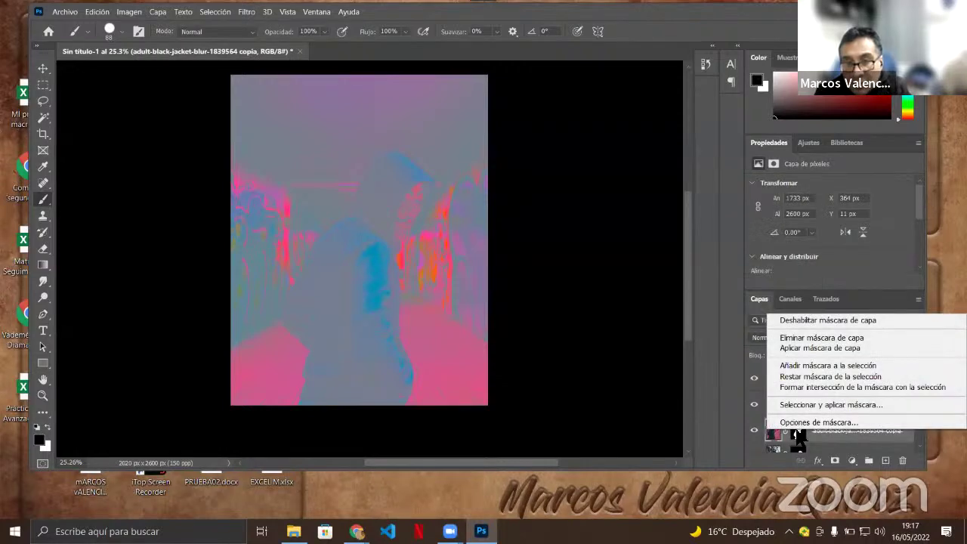
key("Escape")
right_click(775, 431)
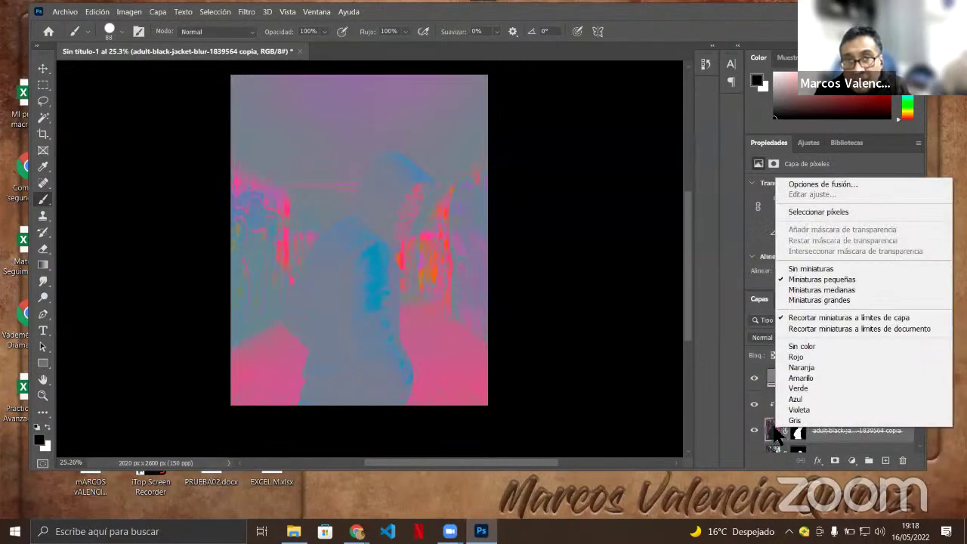
key("Escape")
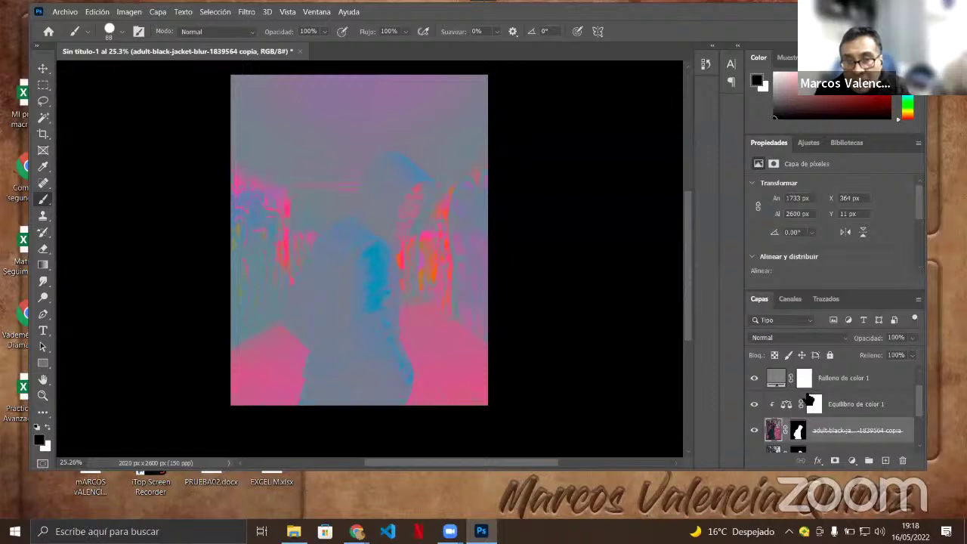
right_click(811, 404)
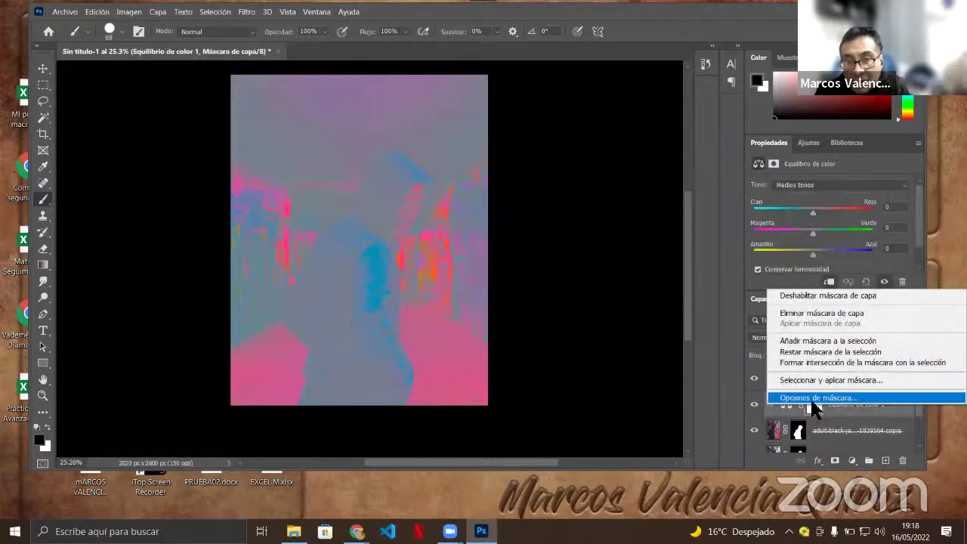
key("Escape")
right_click(790, 408)
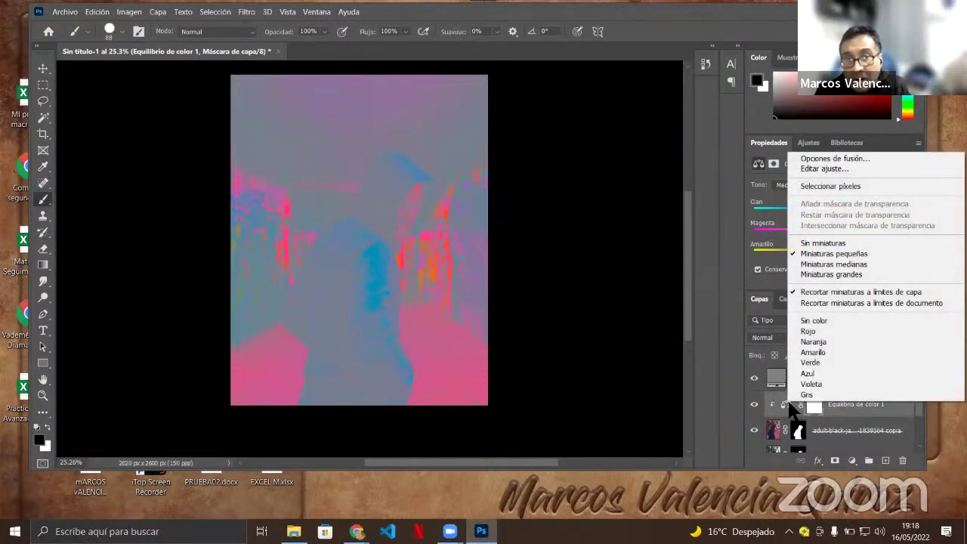
right_click(858, 402)
right_click(859, 398)
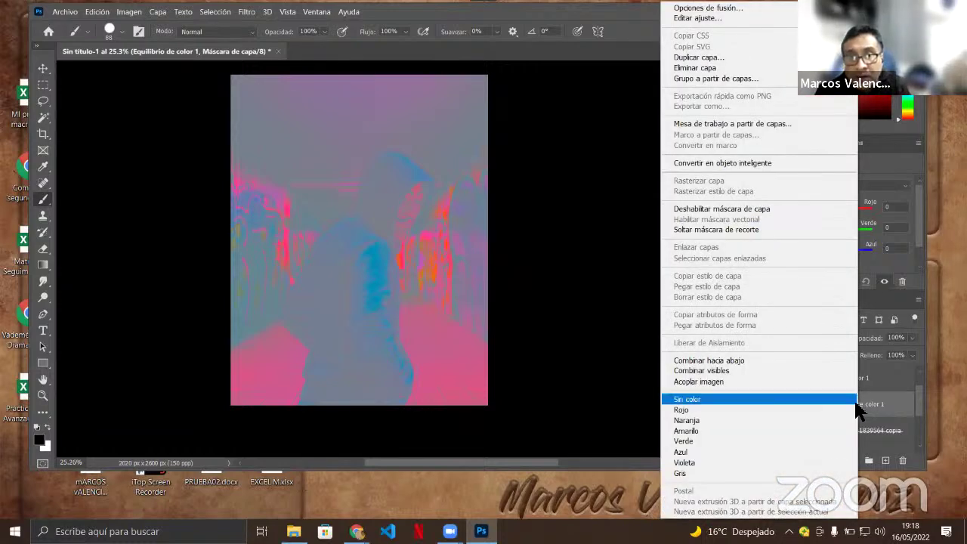
left_click(856, 404)
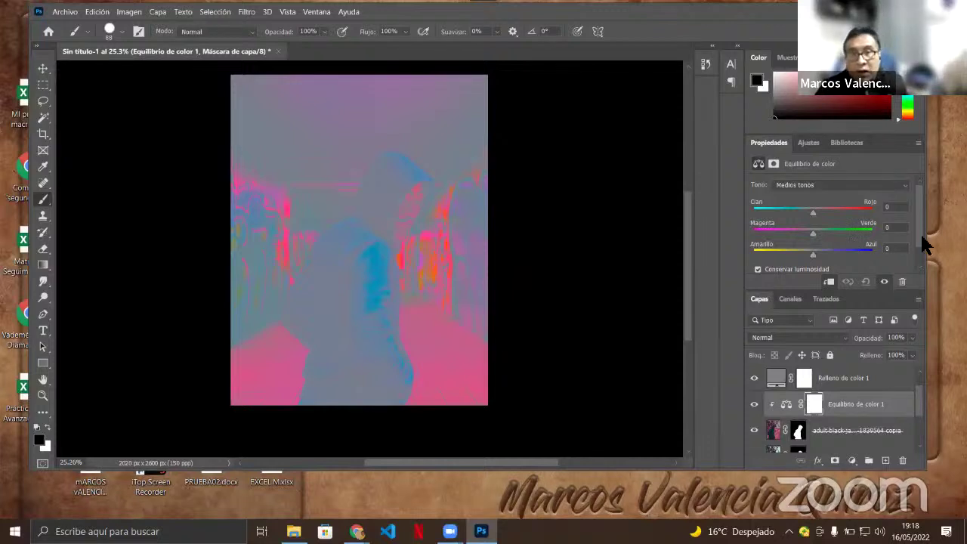
Set the Medios tonos balance to Cian–Rojo +8, Magenta–Verde -15 and Amarillo–Azul -5.
left_click(902, 184)
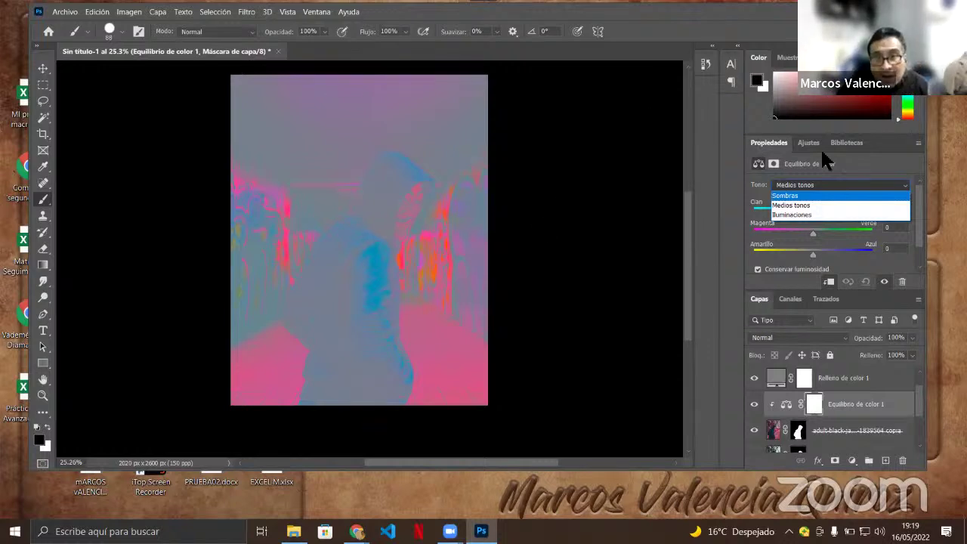
left_click(800, 183)
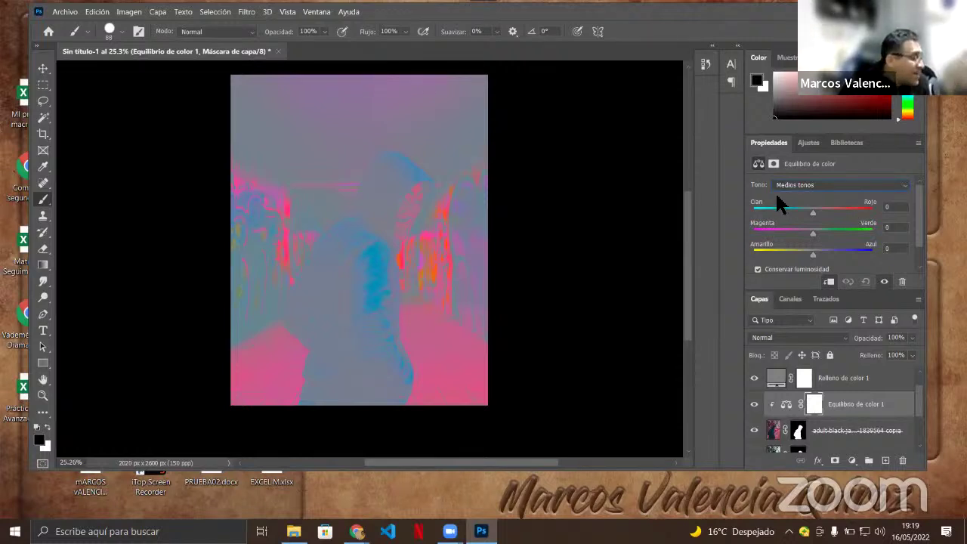
left_click(901, 207)
type("8")
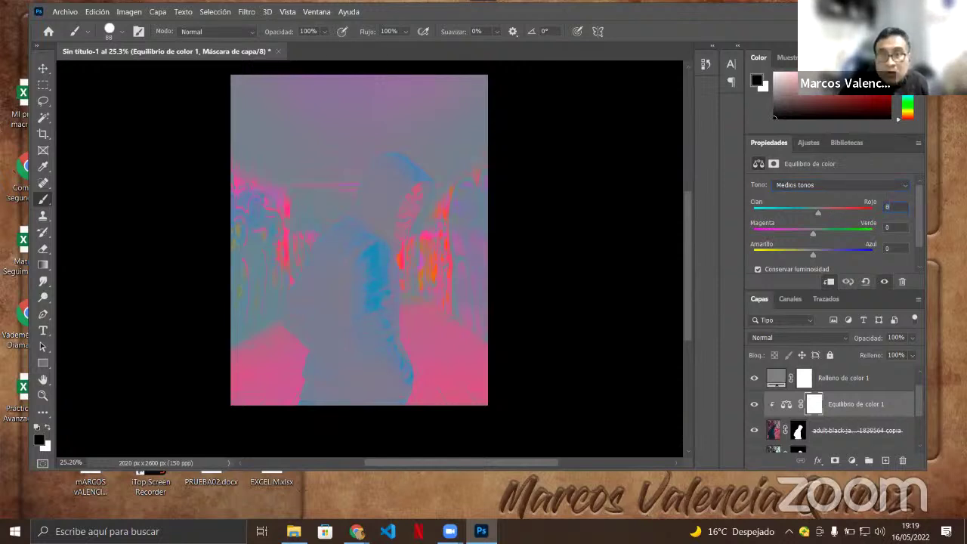
key("Tab")
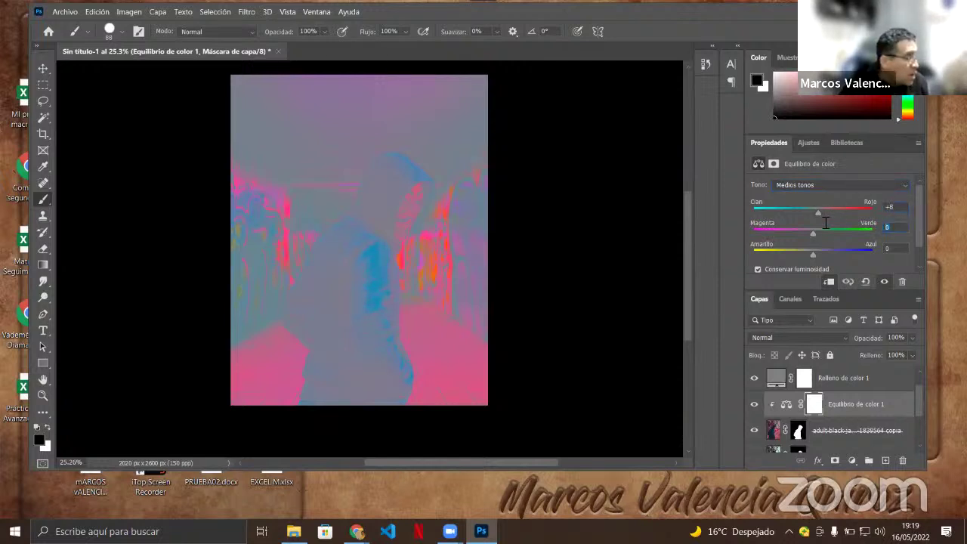
type("-15")
key("Tab")
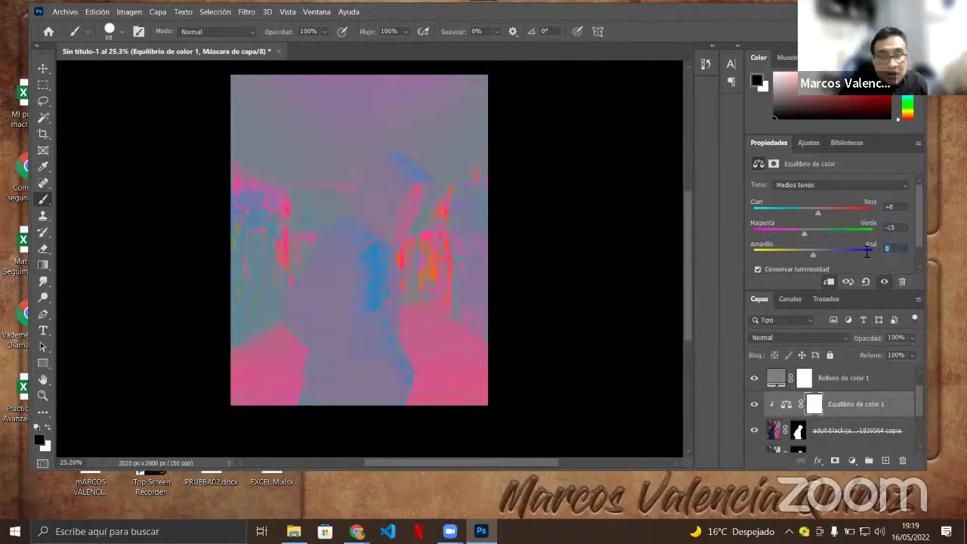
type("-")
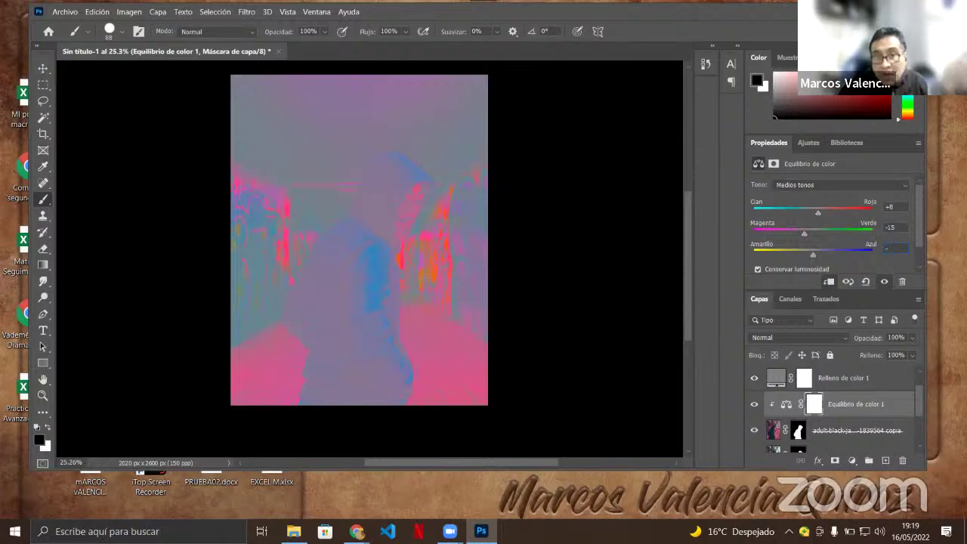
type("5")
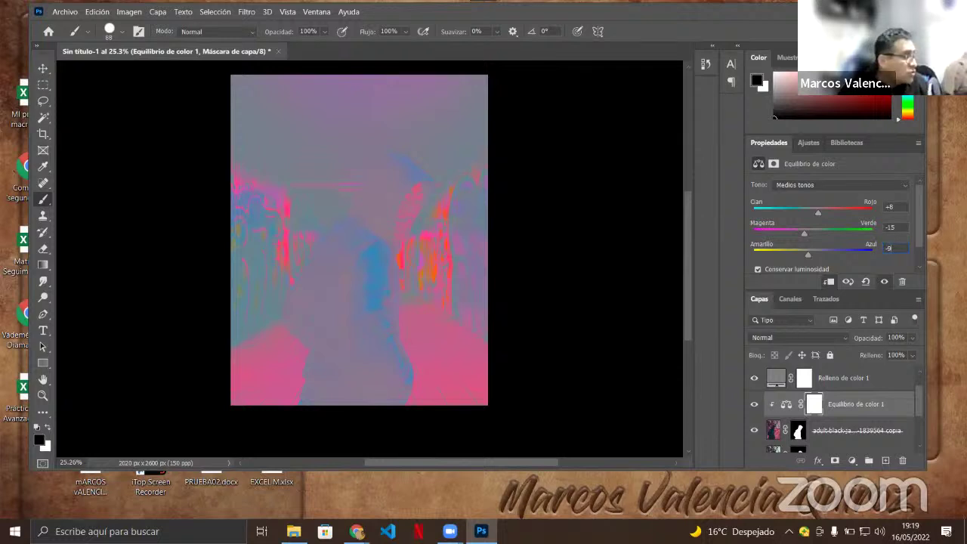
Set the Iluminaciones balance to Cian–Rojo +5, Magenta–Verde -10 and Amarillo–Azul +13.
left_click(907, 185)
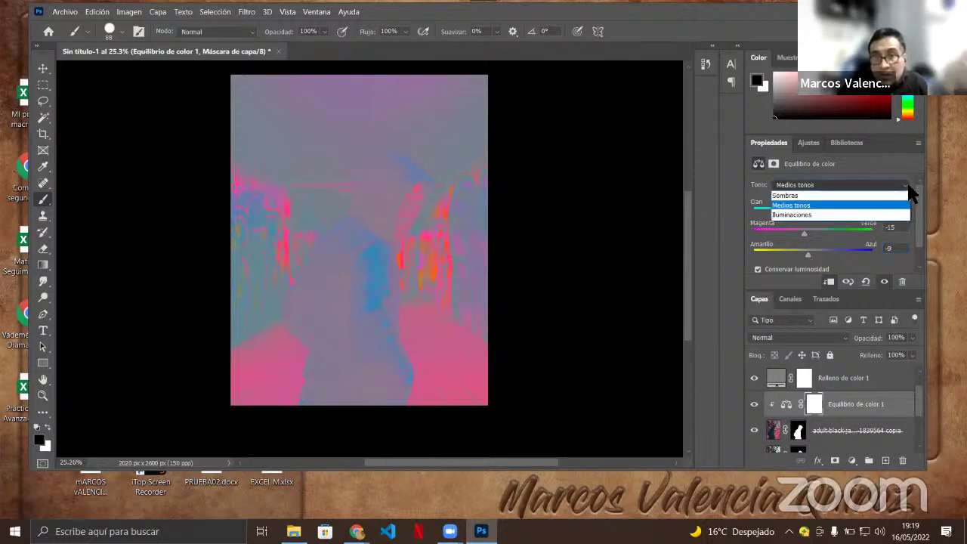
left_click(794, 215)
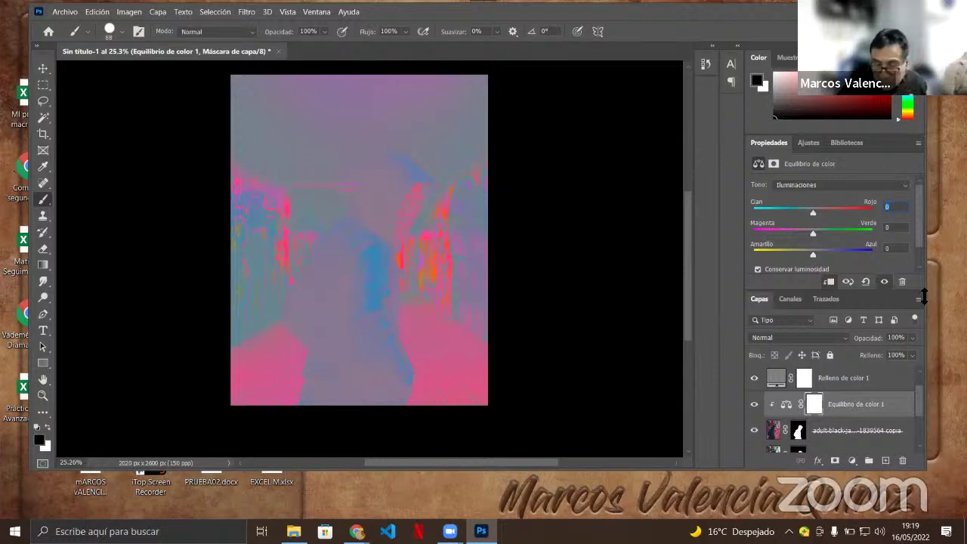
type("5")
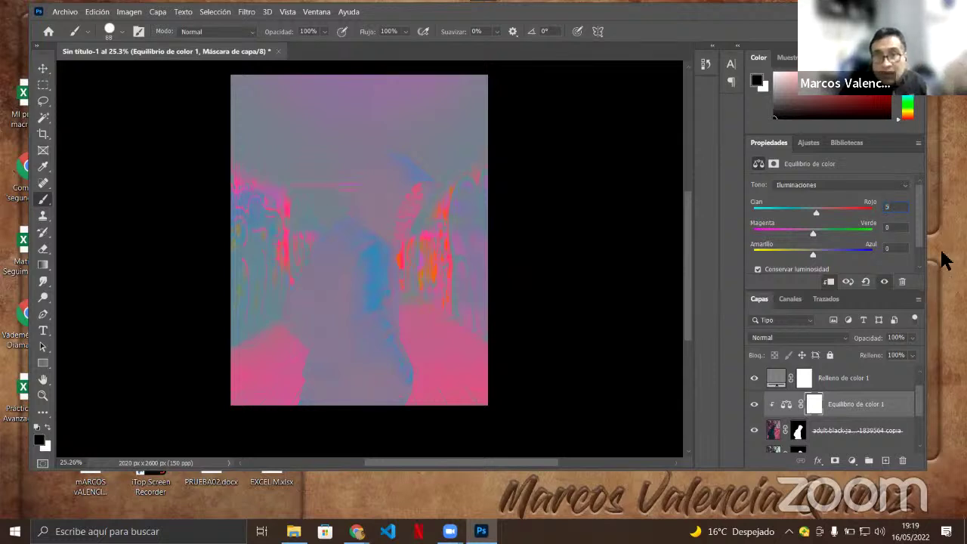
left_click(898, 225)
left_click(898, 224)
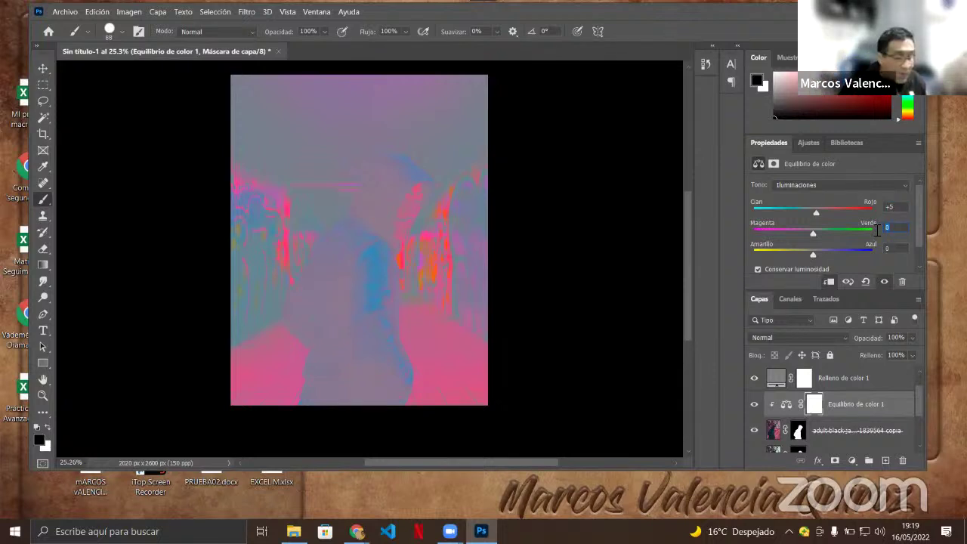
type("-10")
key("Return")
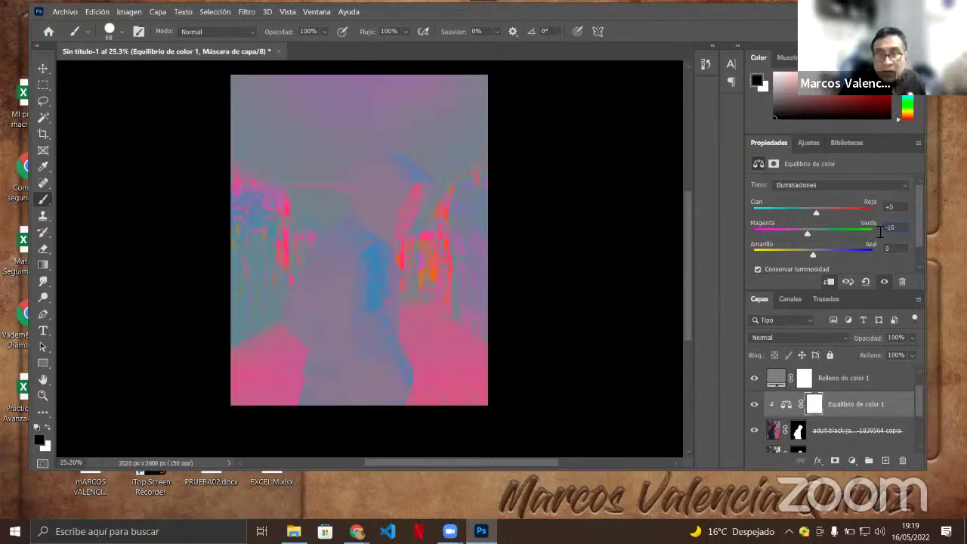
left_click(897, 247)
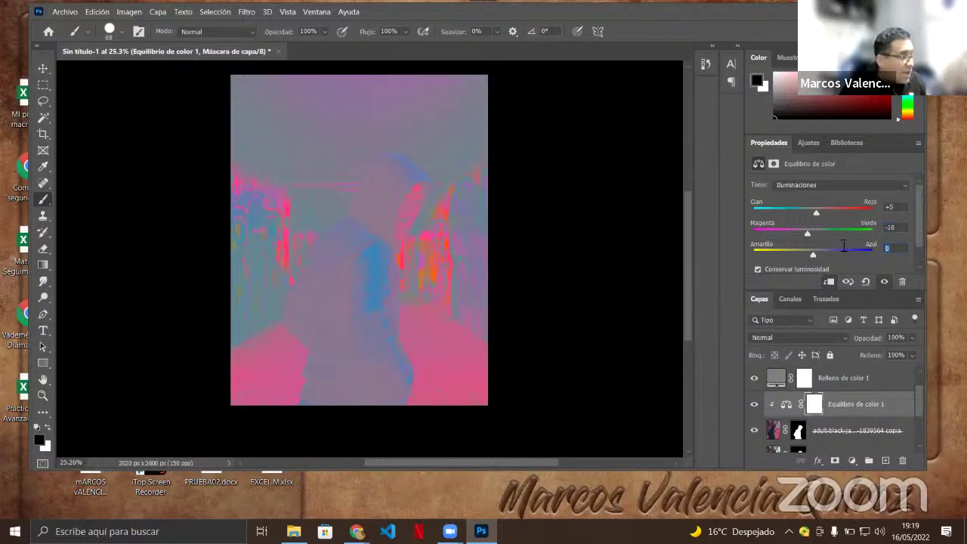
type("13")
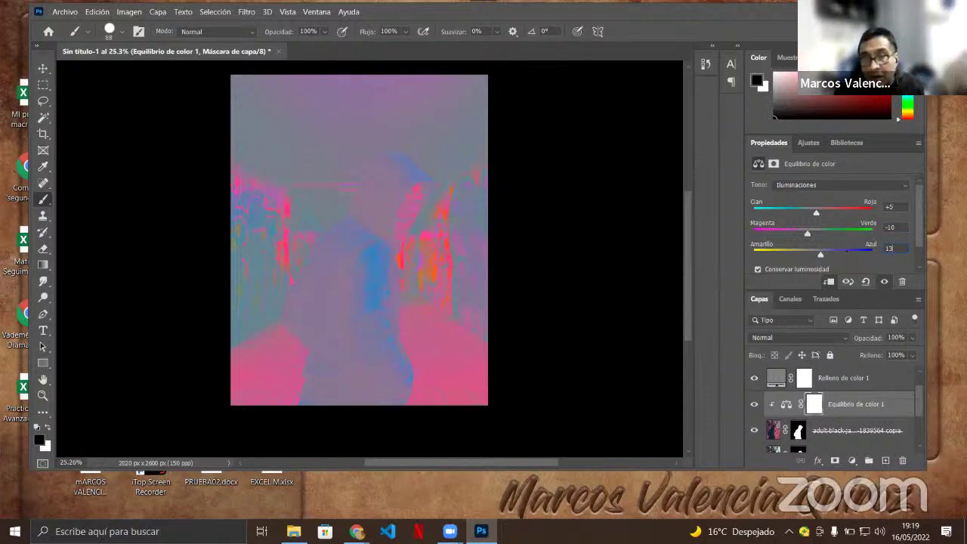
Switch Color Balance to Shadows: Cyan–Red +14, Magenta–Green +15, then enter Yellow–Blue 11.
left_click(903, 185)
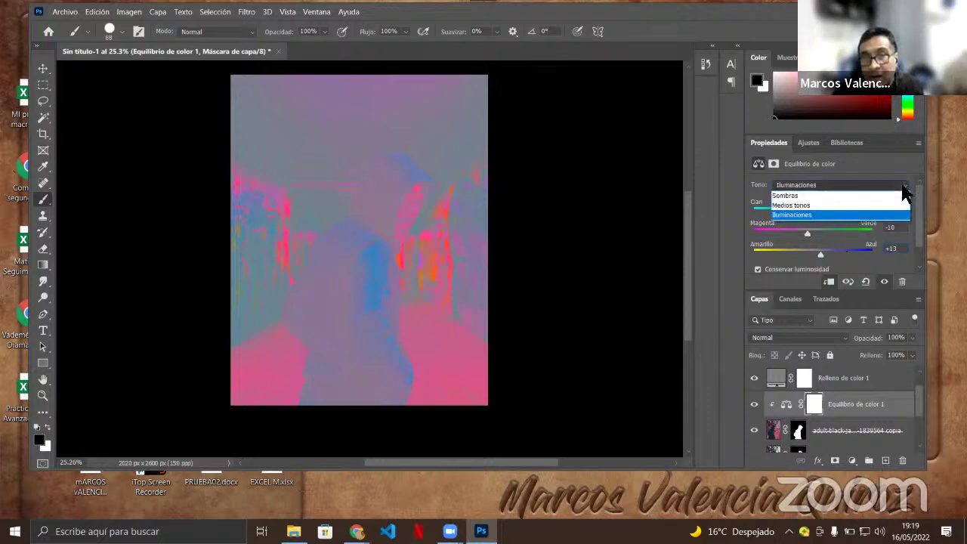
left_click(789, 195)
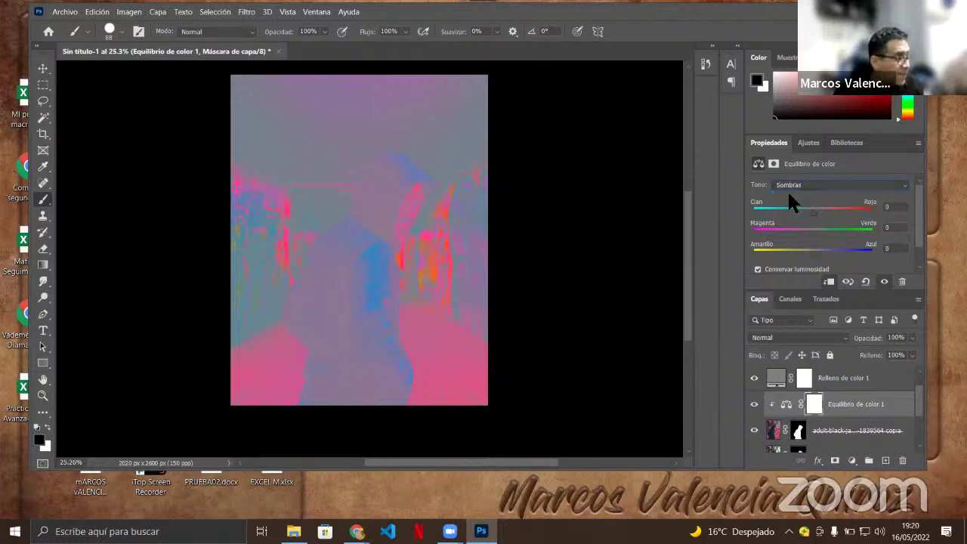
left_click(895, 208)
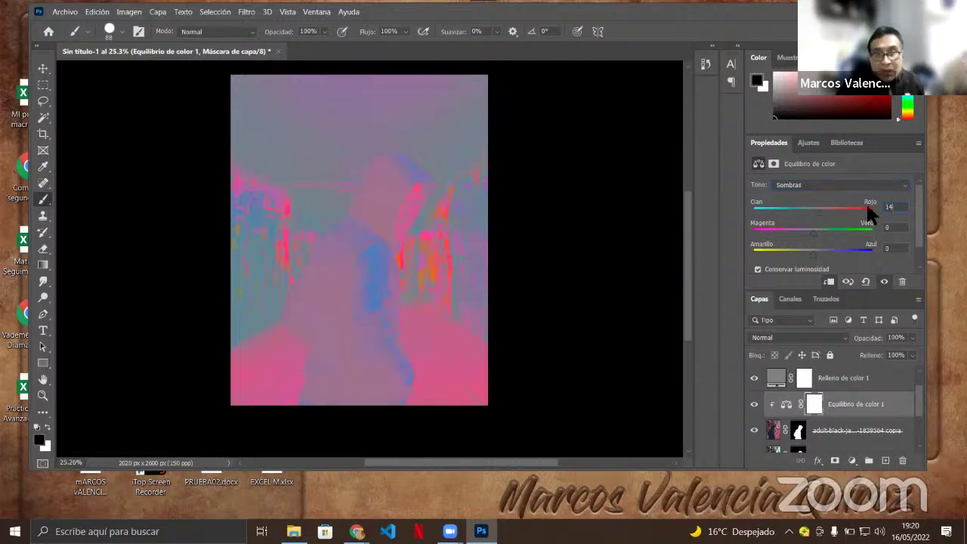
left_click(901, 232)
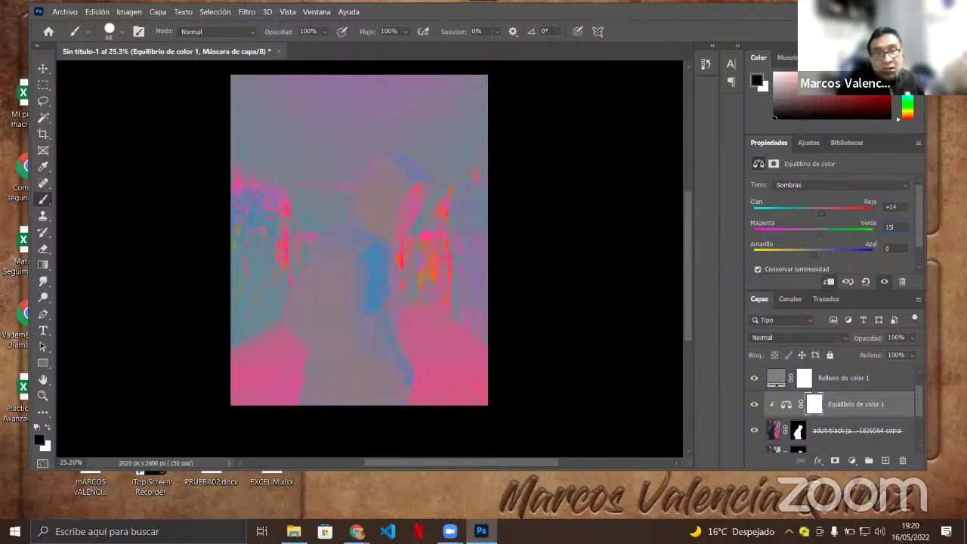
left_click(895, 248)
type("11")
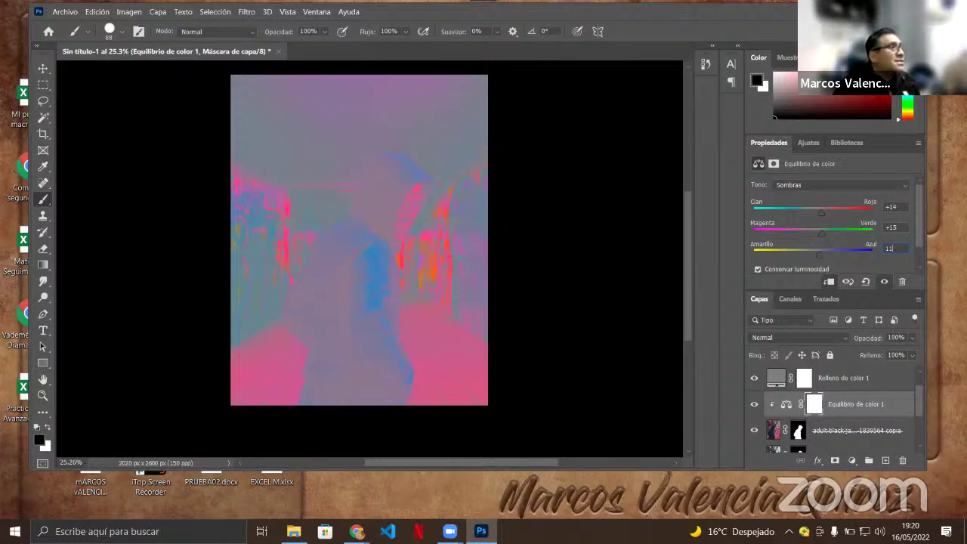
left_click_drag(318, 272, 308, 147)
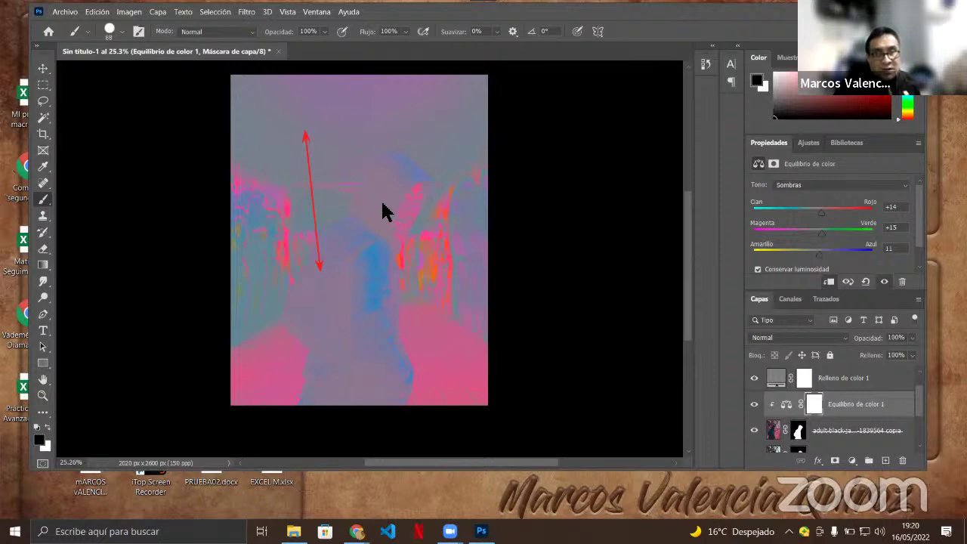
left_click_drag(383, 203, 425, 113)
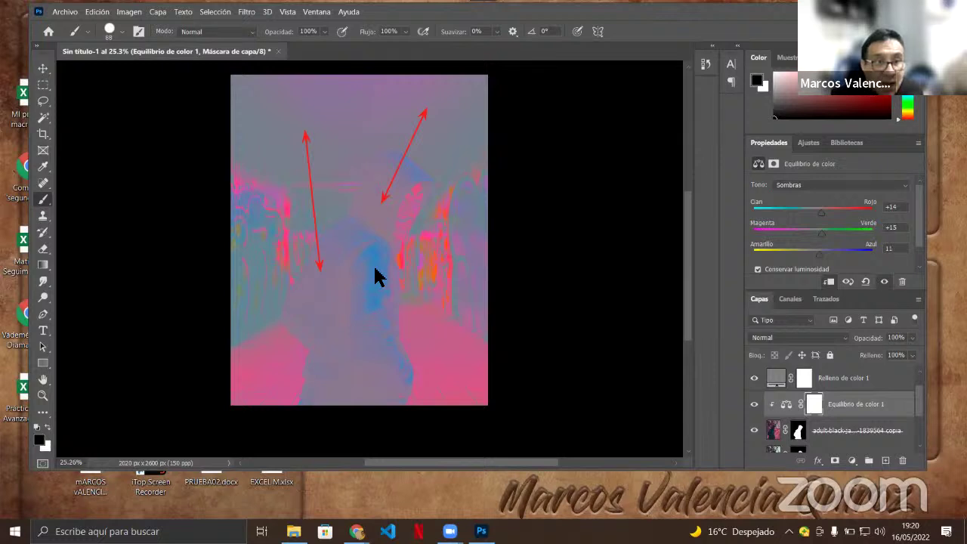
left_click_drag(373, 265, 260, 224)
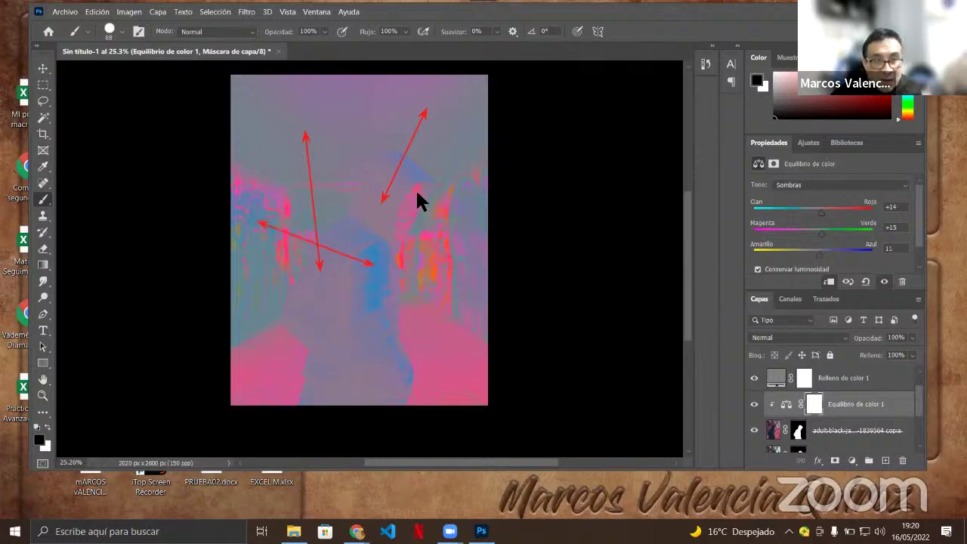
left_click_drag(418, 193, 426, 243)
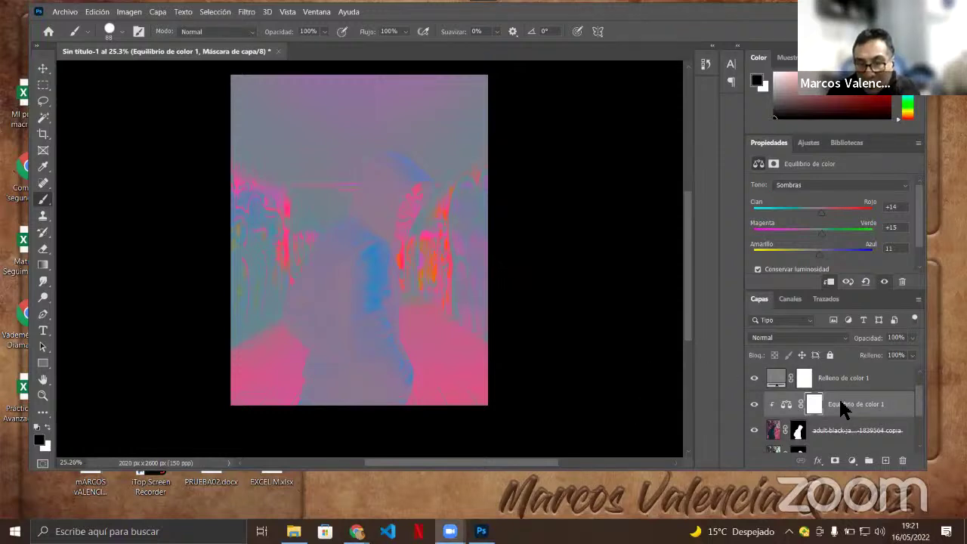
Hide the Tono/saturación 1 and Relleno de color 1 layers.
scroll(839, 397, "up", 1)
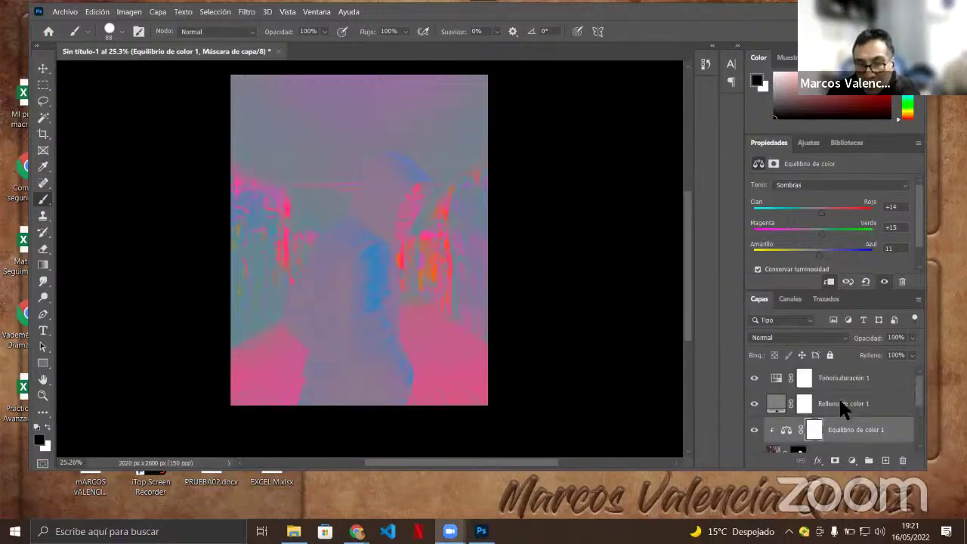
left_click(755, 378)
left_click(754, 404)
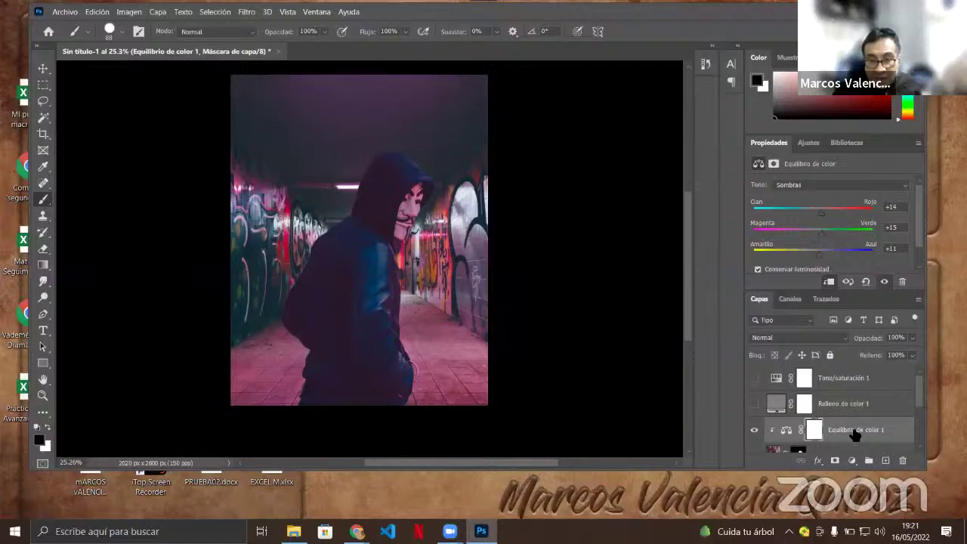
Rename Equilibrio de color 1, Relleno de color 1 and Tono/saturación 1 to igual color, vi01 and vi02.
double_click(855, 430)
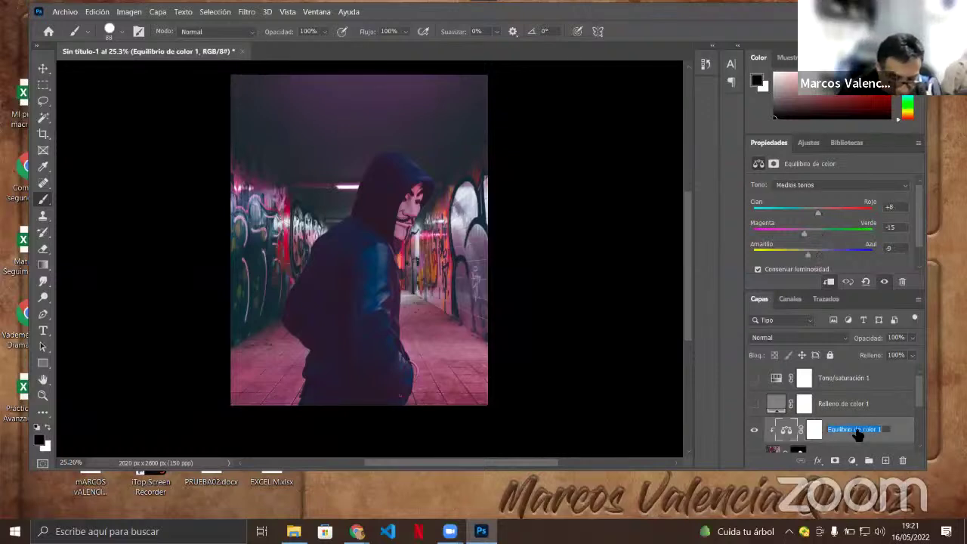
type("igual color")
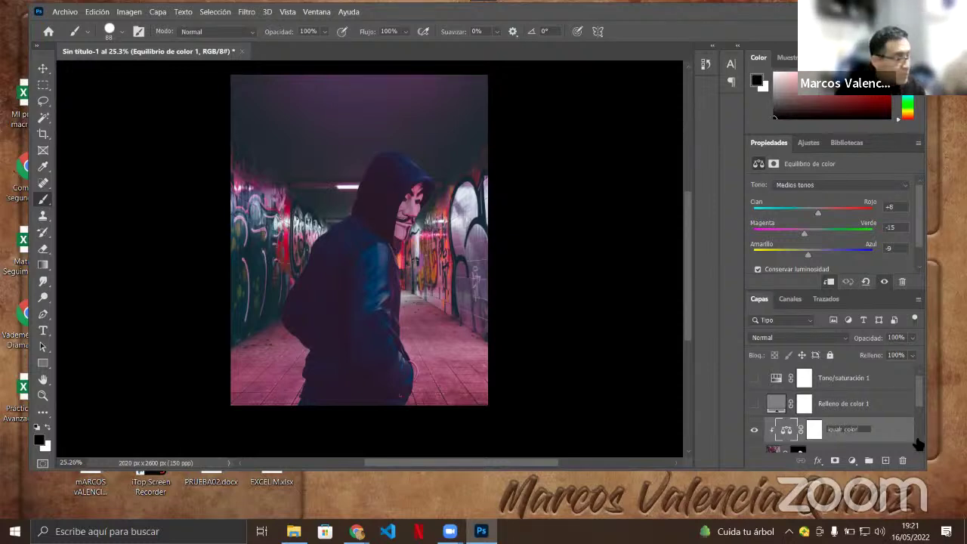
key("Return")
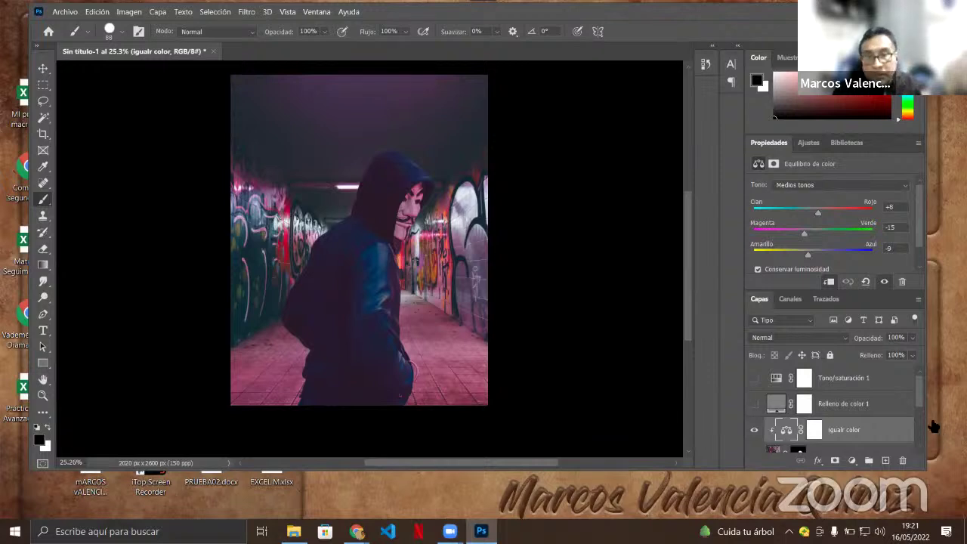
double_click(841, 404)
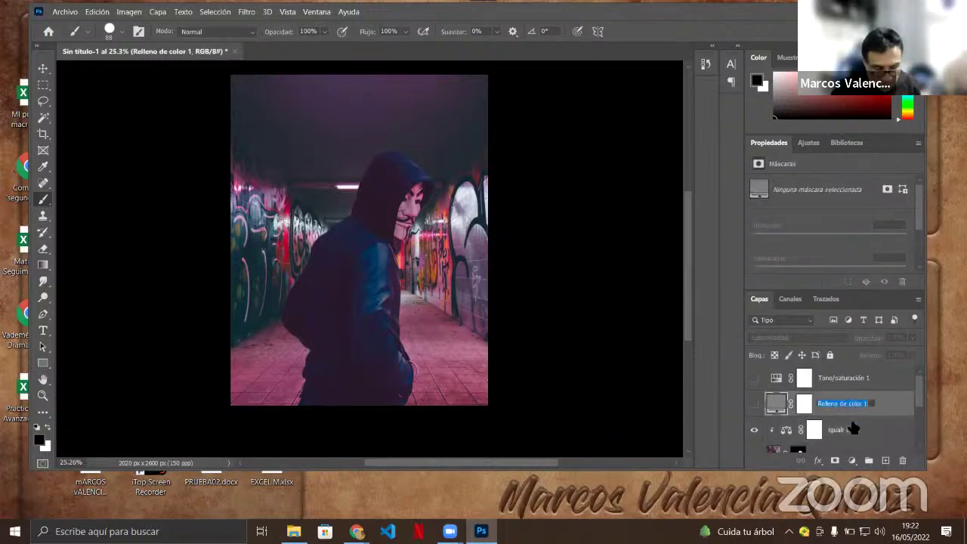
type("v")
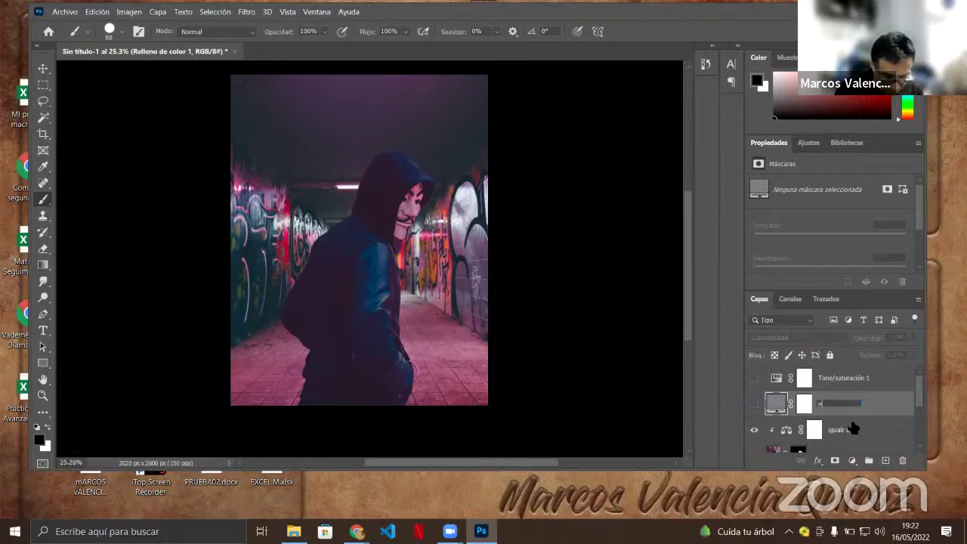
type("iñe")
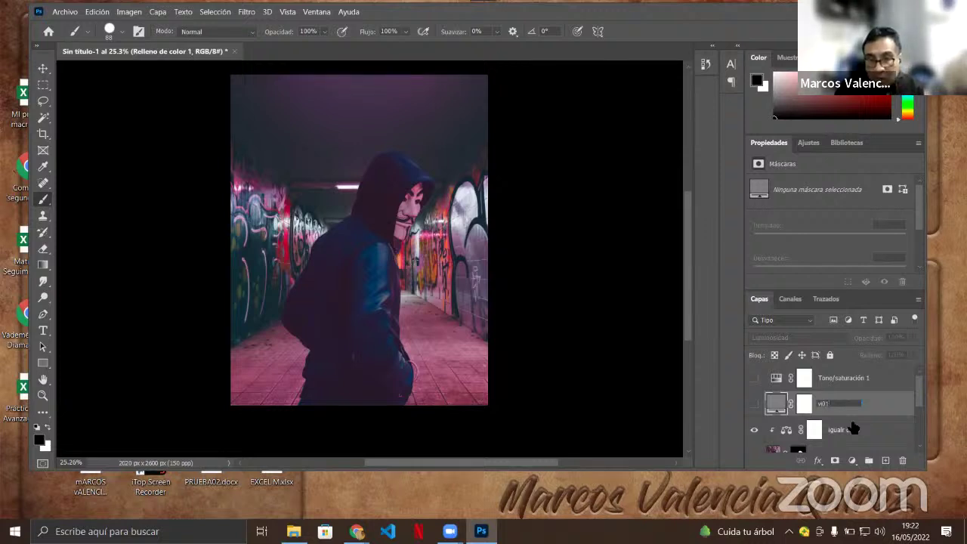
left_click(856, 380)
double_click(857, 380)
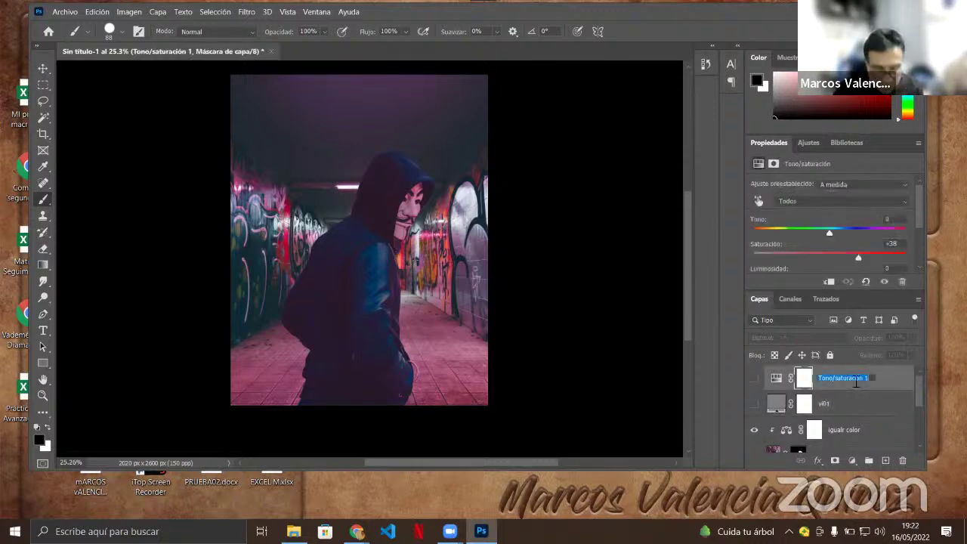
type("v")
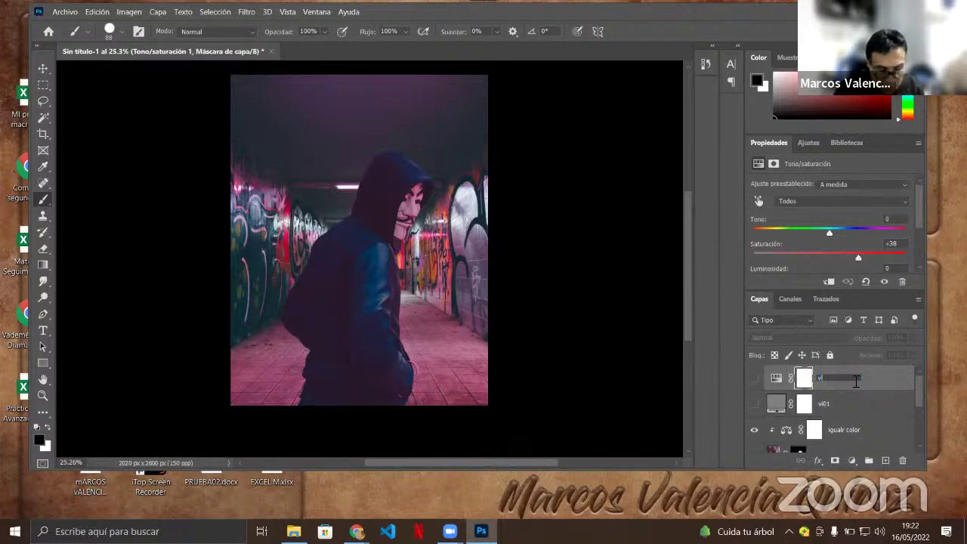
type("i02")
key("Return")
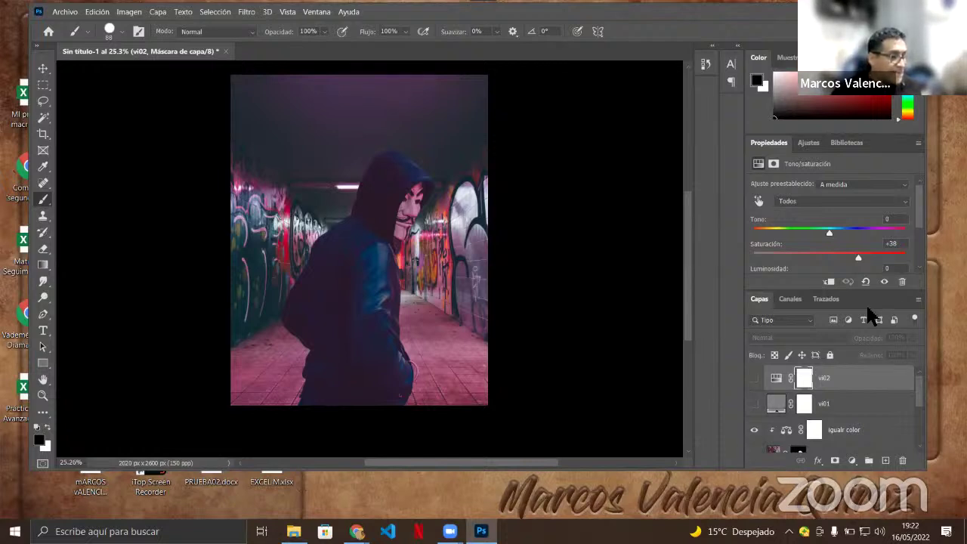
Add a Color Lookup (Consulta de colores 1) adjustment layer from the new adjustment layer menu.
left_click(852, 461)
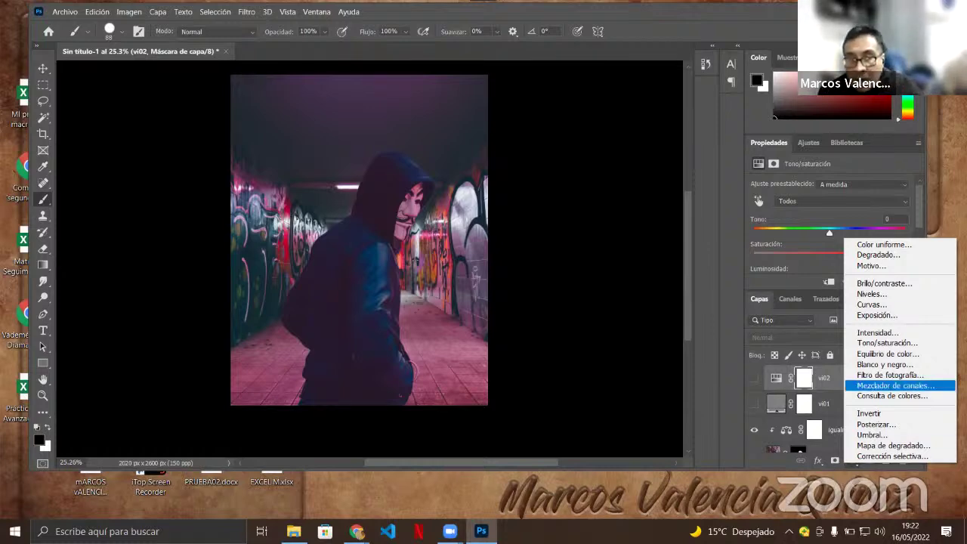
left_click(824, 498)
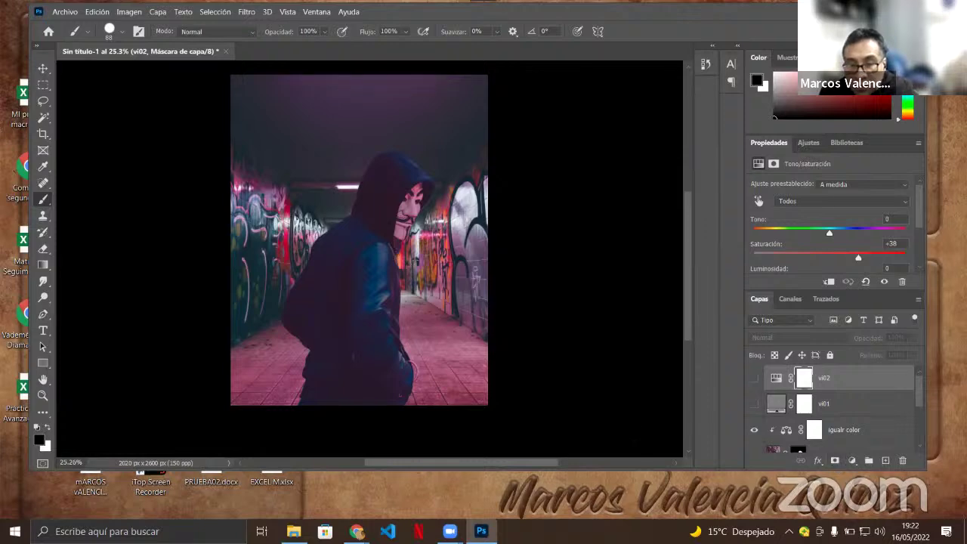
left_click(852, 461)
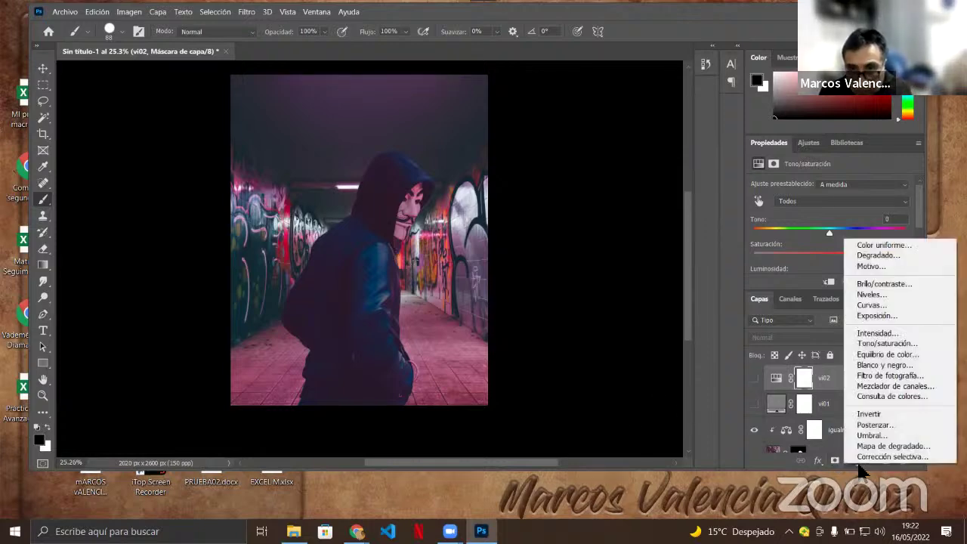
left_click(894, 397)
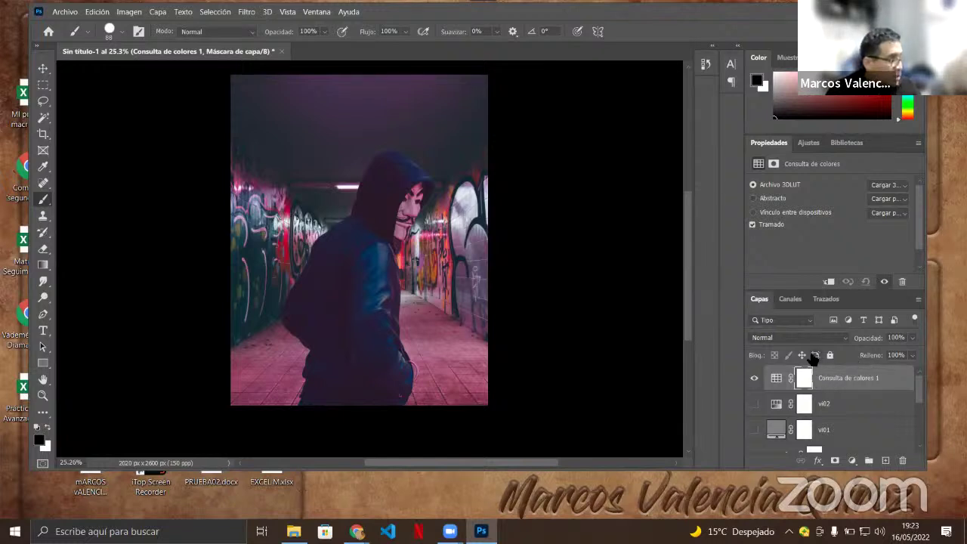
Widen the panels and load the FuturisticBleak.3DL LUT into the Consulta de colores 1 layer.
left_click(860, 376)
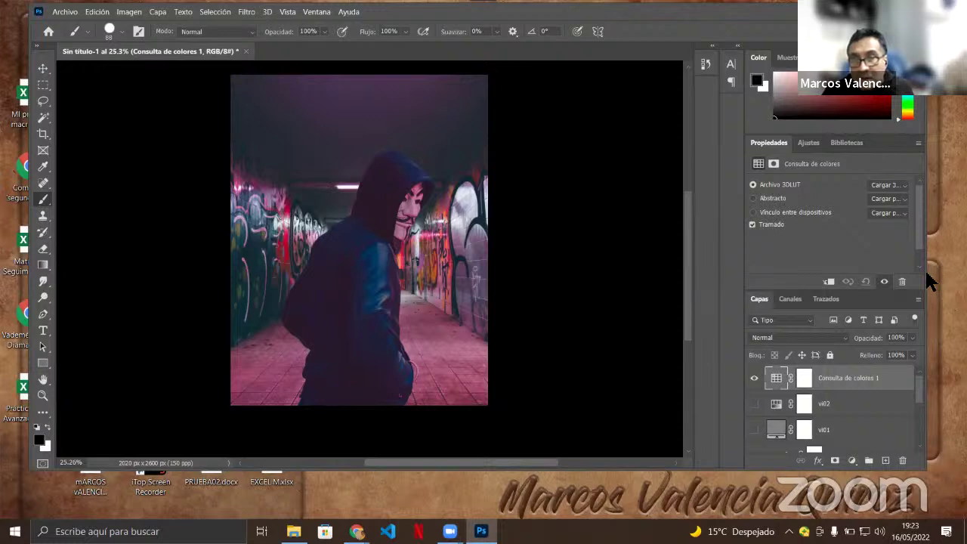
left_click_drag(928, 274, 960, 276)
left_click_drag(776, 284, 735, 288)
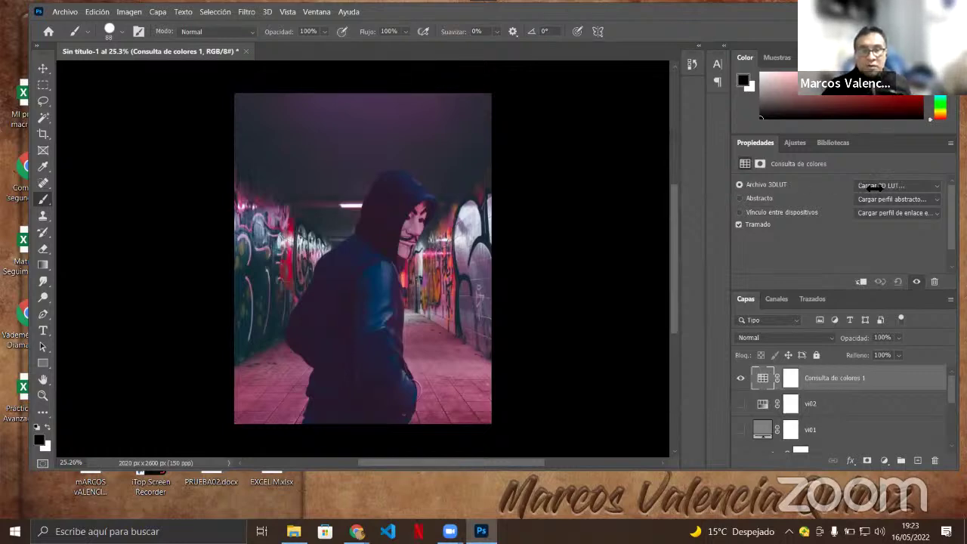
left_click(941, 187)
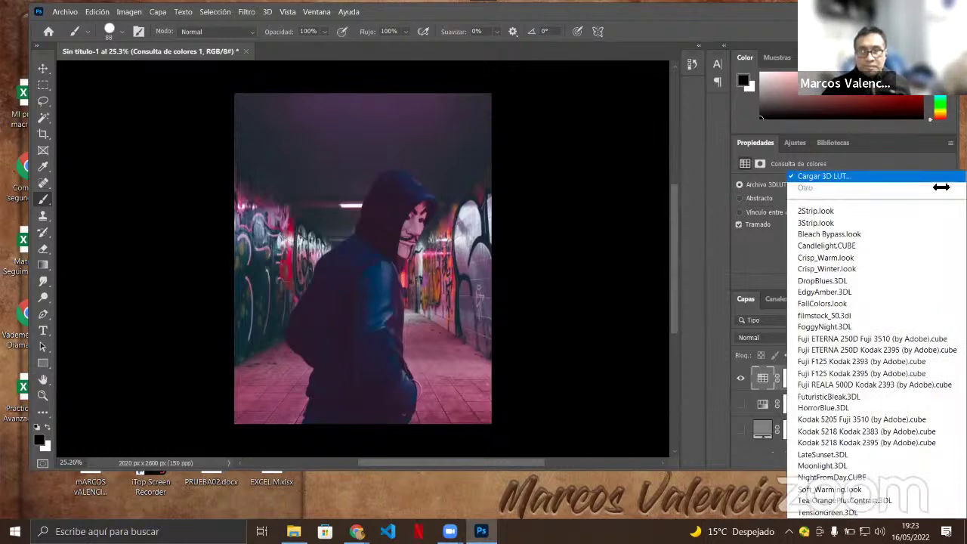
left_click(825, 397)
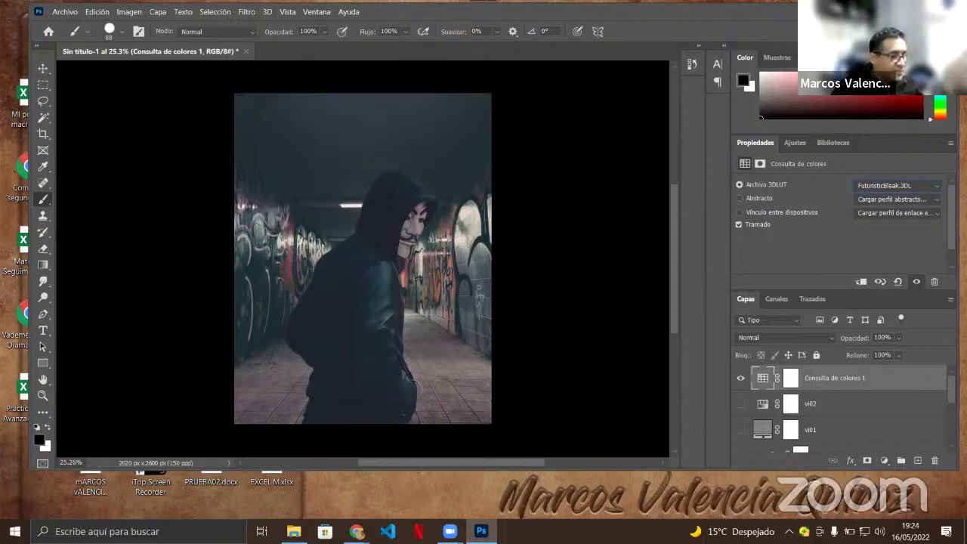
left_click(899, 355)
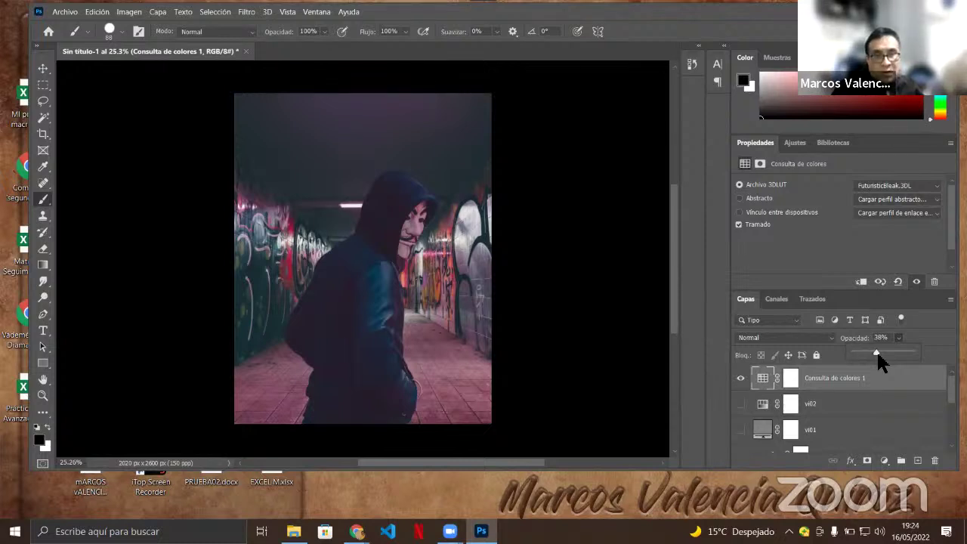
Set the Consulta de colores 1 opacity to 60%, then drag it down to about 51%.
left_click_drag(877, 352, 875, 352)
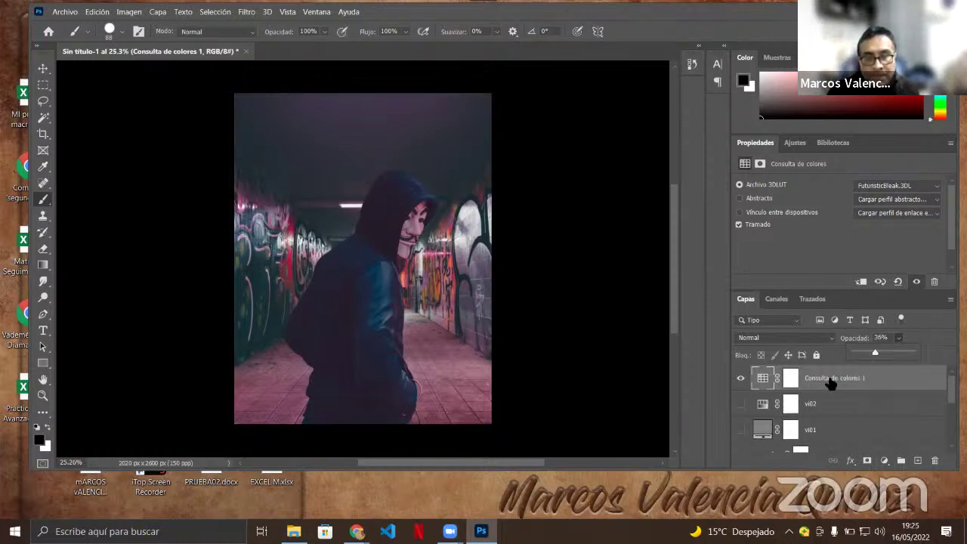
left_click_drag(876, 352, 880, 354)
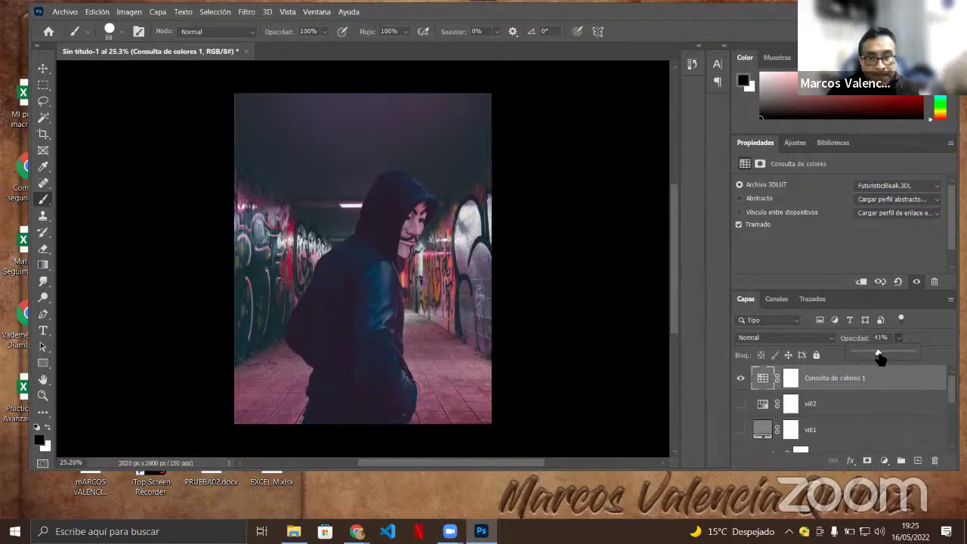
mouse_move(879, 354)
left_mouse_down()
mouse_move(855, 363)
mouse_move(872, 355)
left_mouse_up()
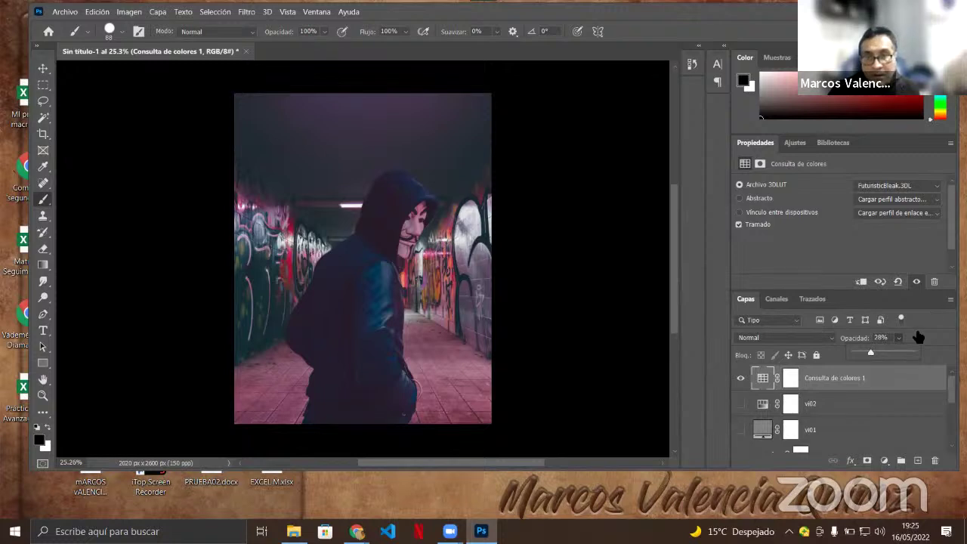
left_click(889, 337)
type("60")
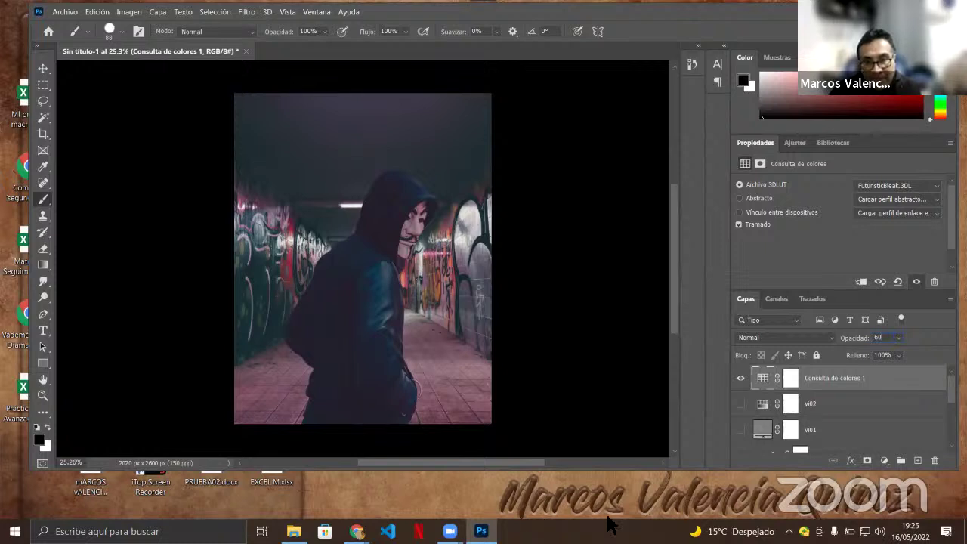
left_click(898, 338)
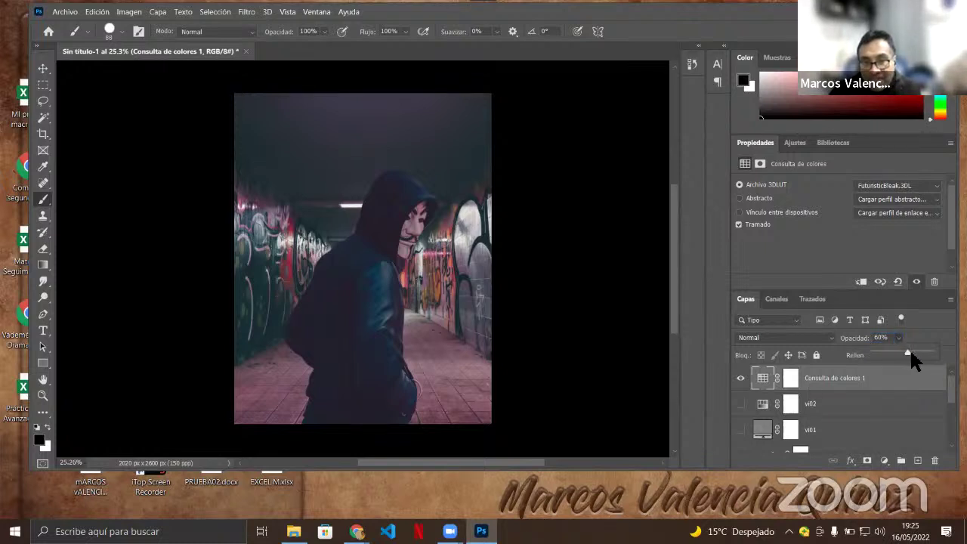
left_click_drag(908, 353, 910, 353)
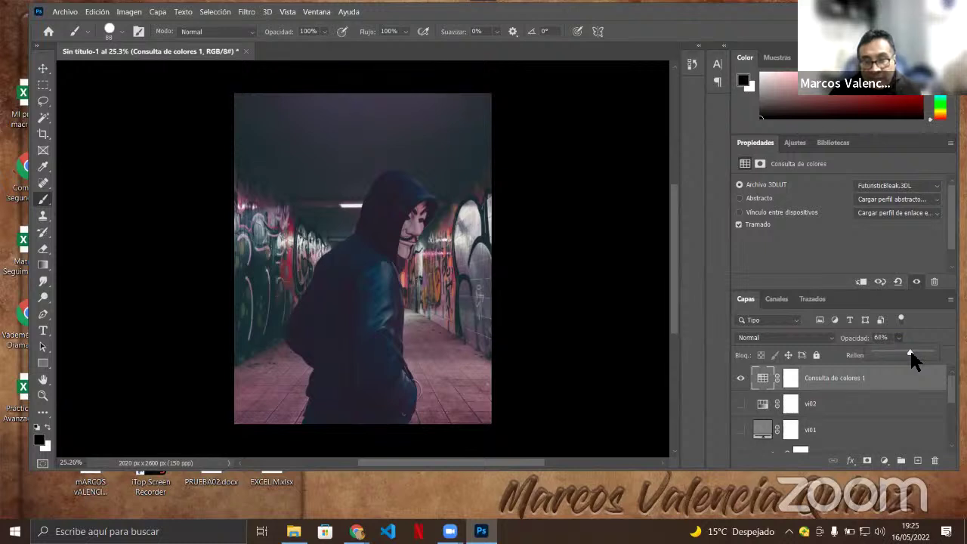
left_click_drag(911, 353, 903, 353)
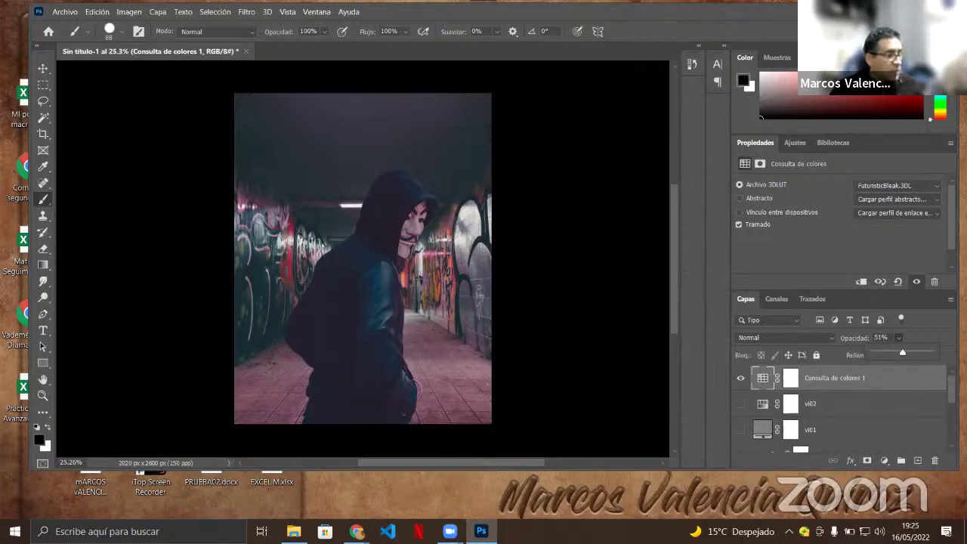
Start Archivo > Colocar elemento incrustado and browse the images in the Overlays folder.
left_click(64, 12)
left_click(95, 272)
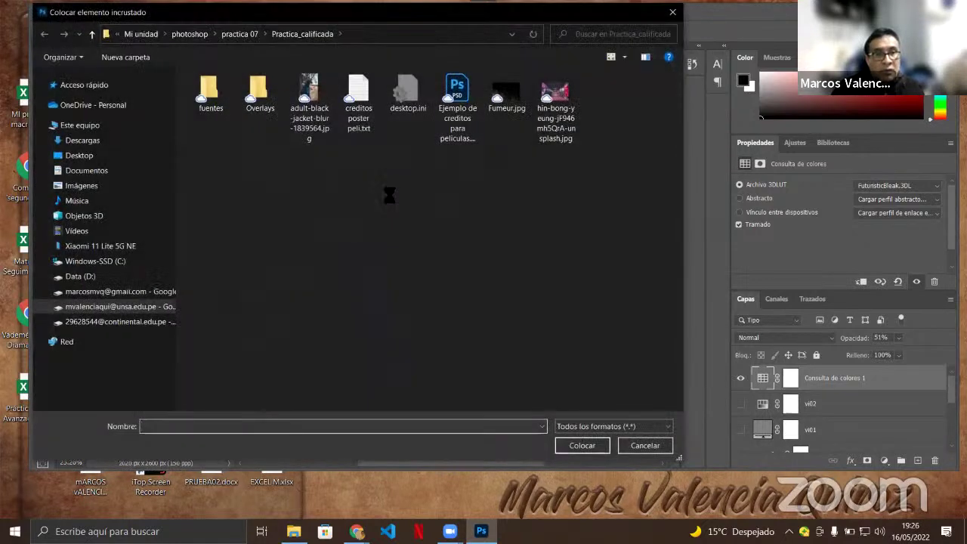
double_click(261, 95)
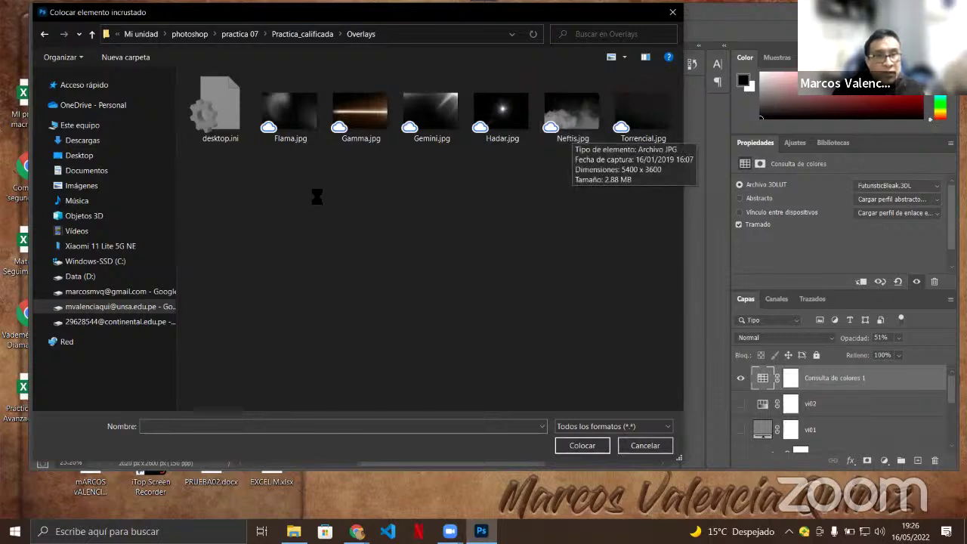
left_click(567, 125)
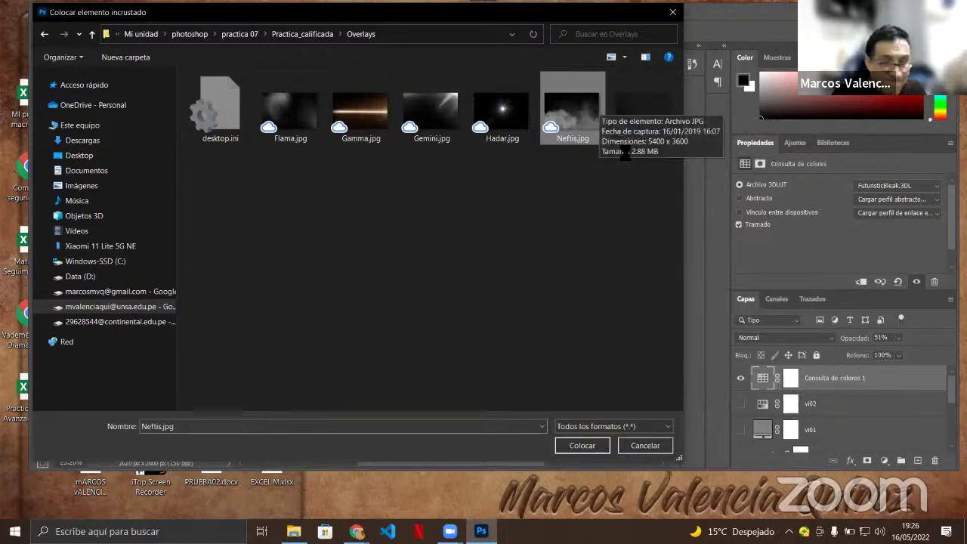
left_click(642, 119)
left_click(575, 124)
left_click(495, 117)
left_click(419, 117)
left_click(344, 117)
left_click(272, 115)
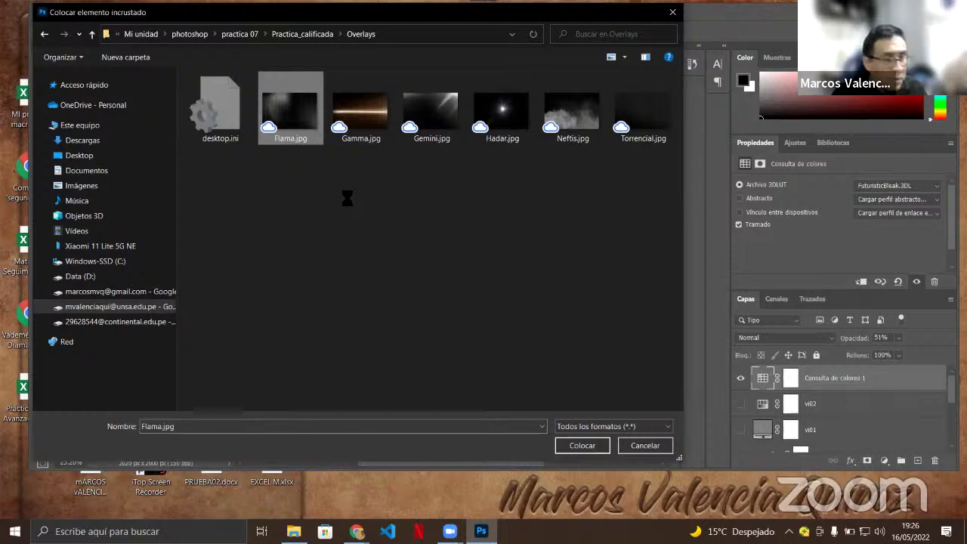
Return to Practica_calificada and select Fumeur.jpg, copying it into the Overlays folder.
left_click(306, 34)
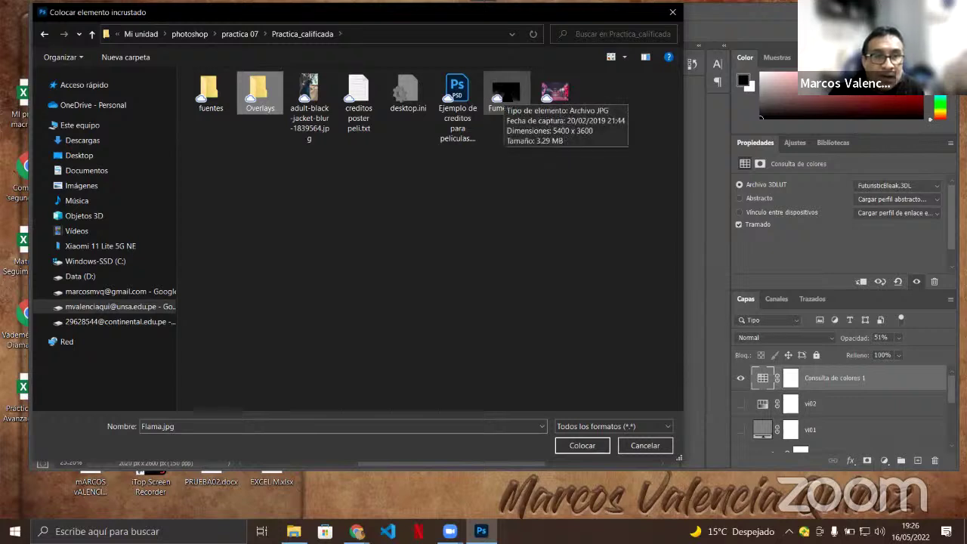
left_click(507, 95)
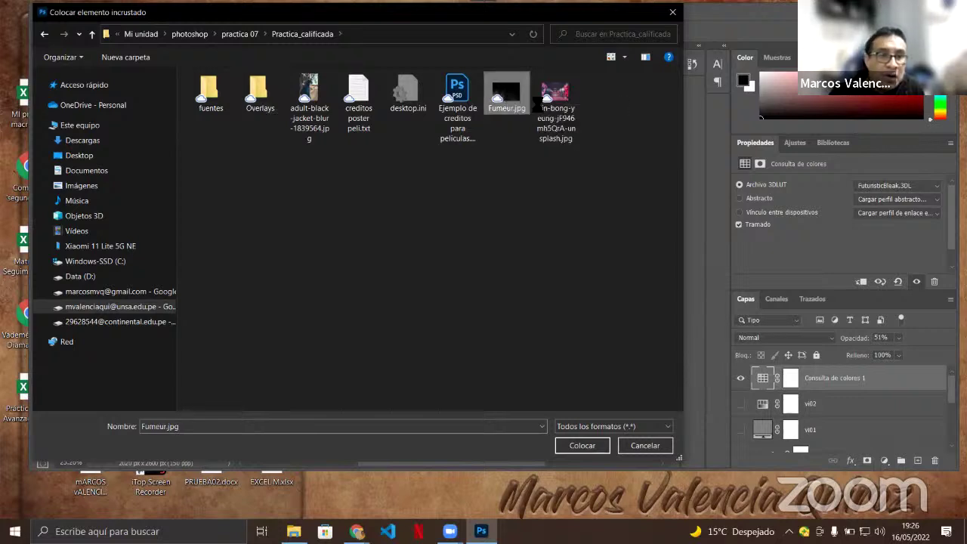
left_click_drag(525, 98, 259, 103)
left_click(297, 136)
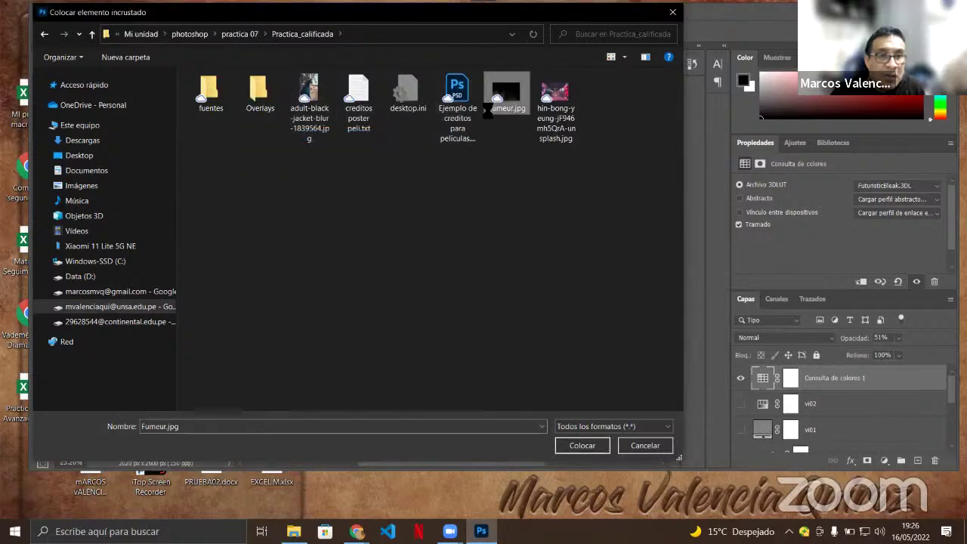
Place Fumeur.jpg at the bottom of the poster in Trama blend mode.
left_click(580, 445)
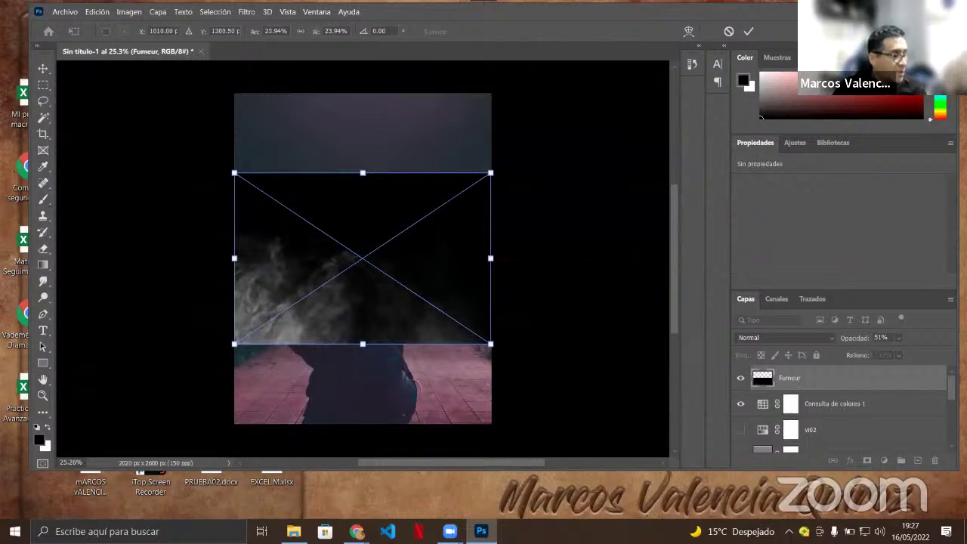
left_click_drag(453, 218, 454, 298)
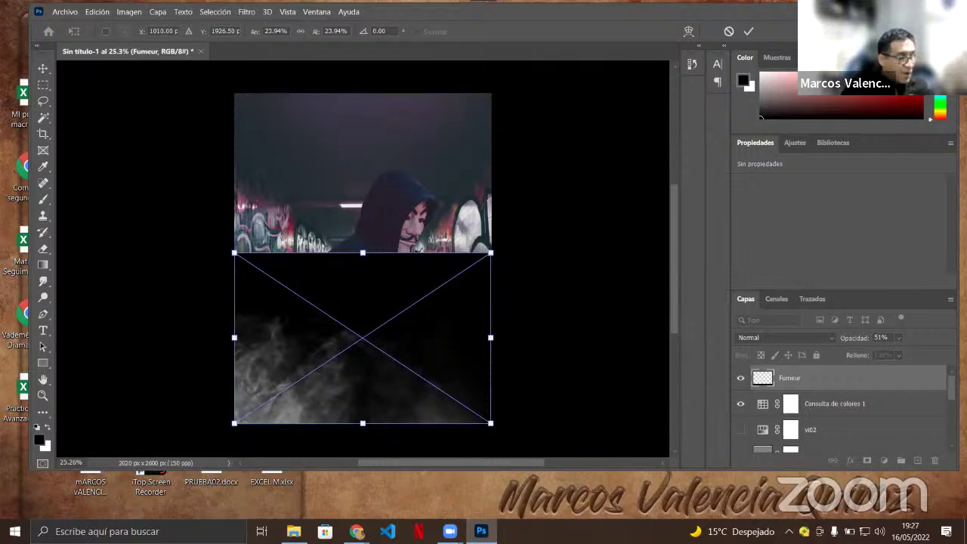
left_click(831, 338)
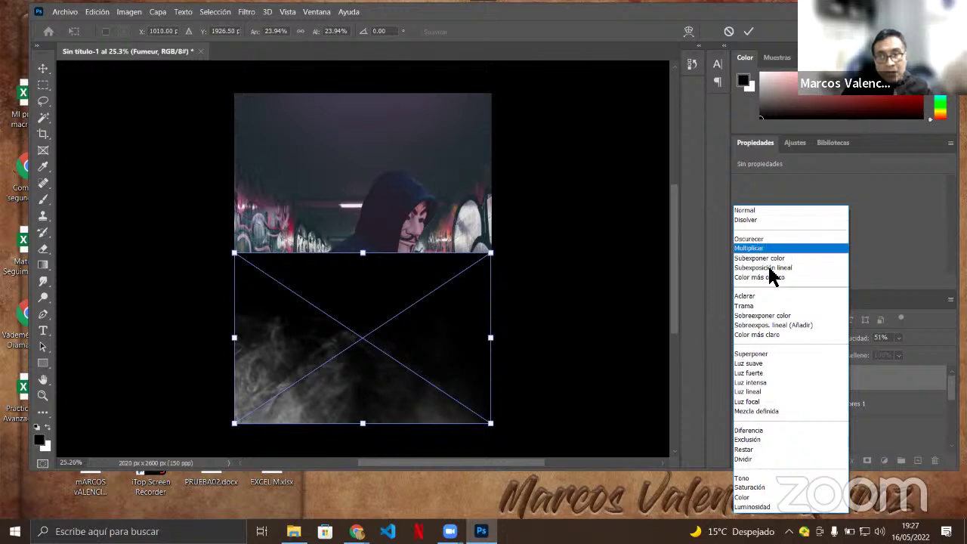
left_click(746, 306)
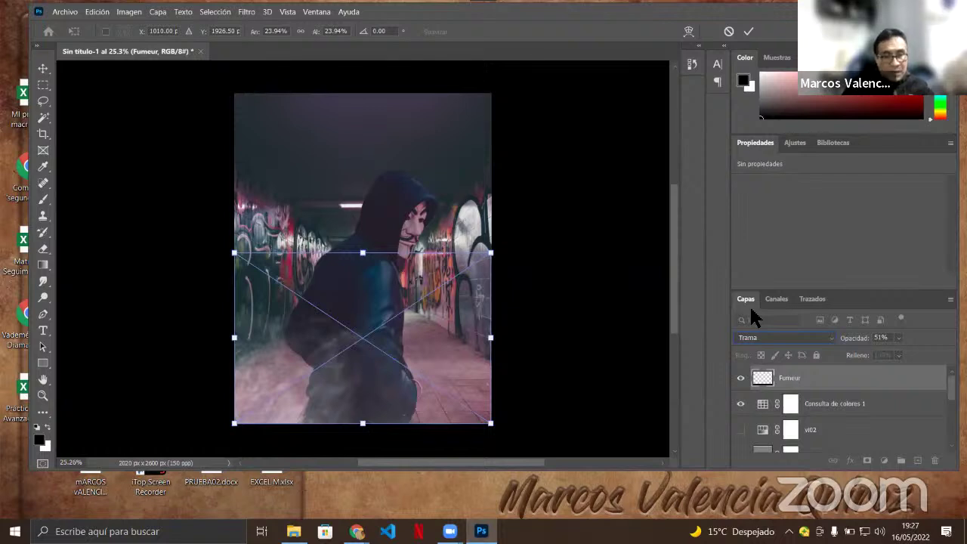
left_click(748, 31)
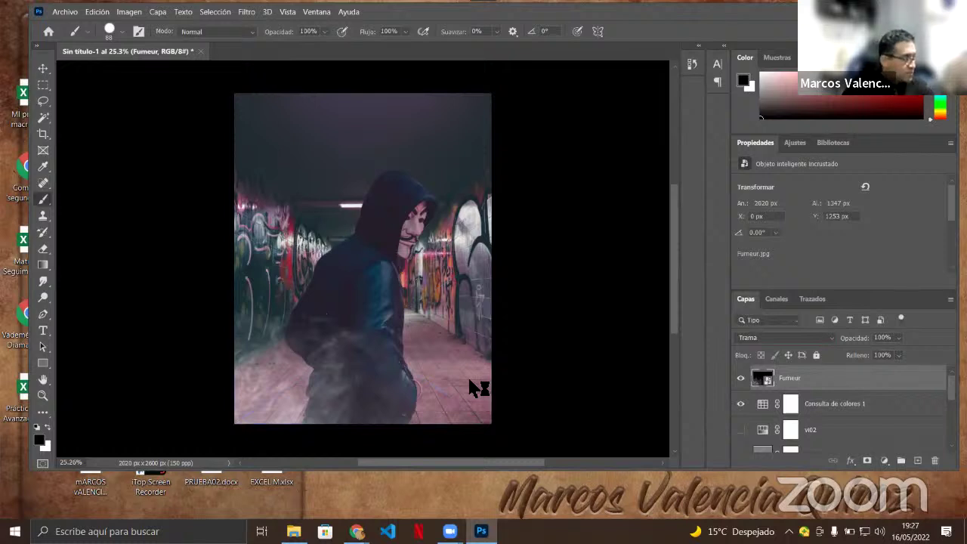
Compare the smoke layer on and off, then lower its opacity to 59%.
left_click(741, 377)
left_click(742, 378)
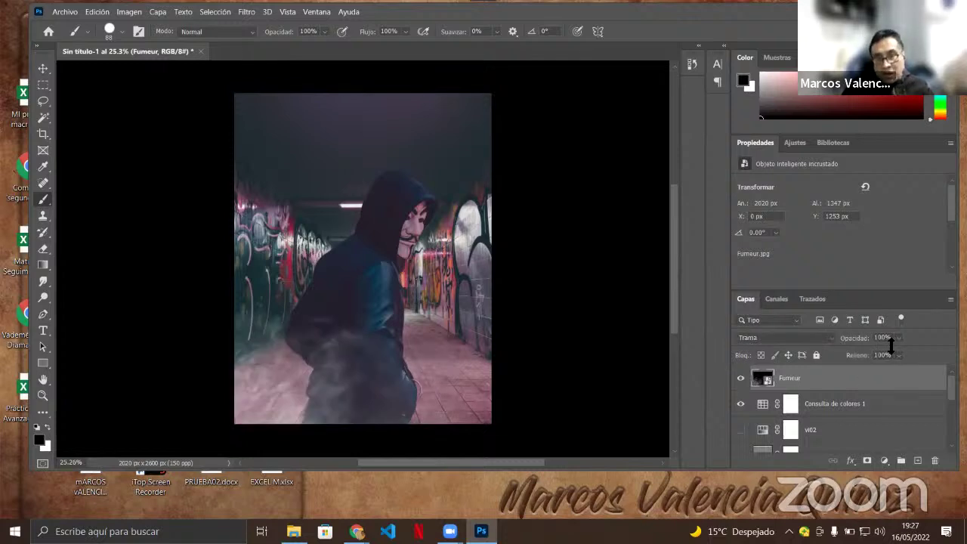
mouse_move(899, 337)
left_mouse_down()
mouse_move(909, 350)
mouse_move(891, 356)
left_mouse_up()
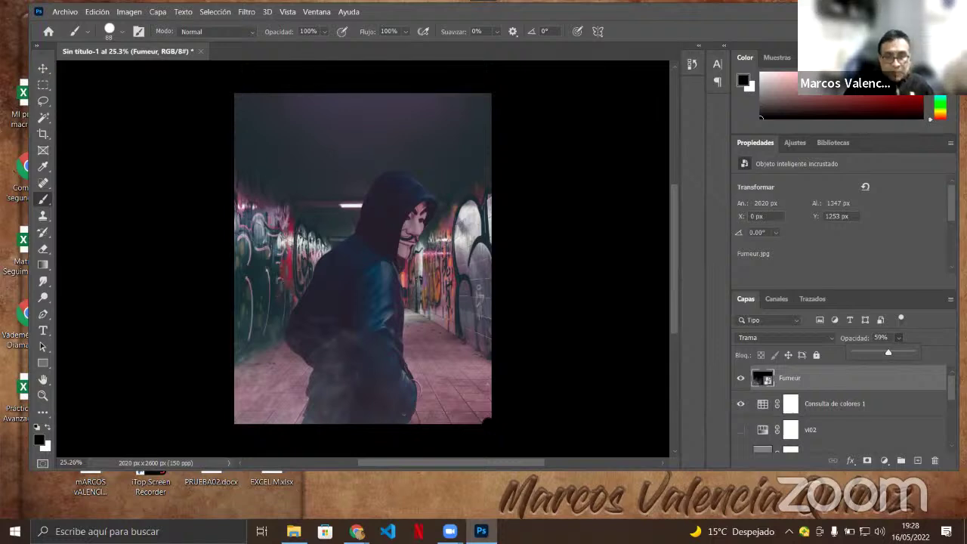
Duplicate the Fumeur smoke layer into Fumeur copia with Ctrl+J.
key("ctrl+j")
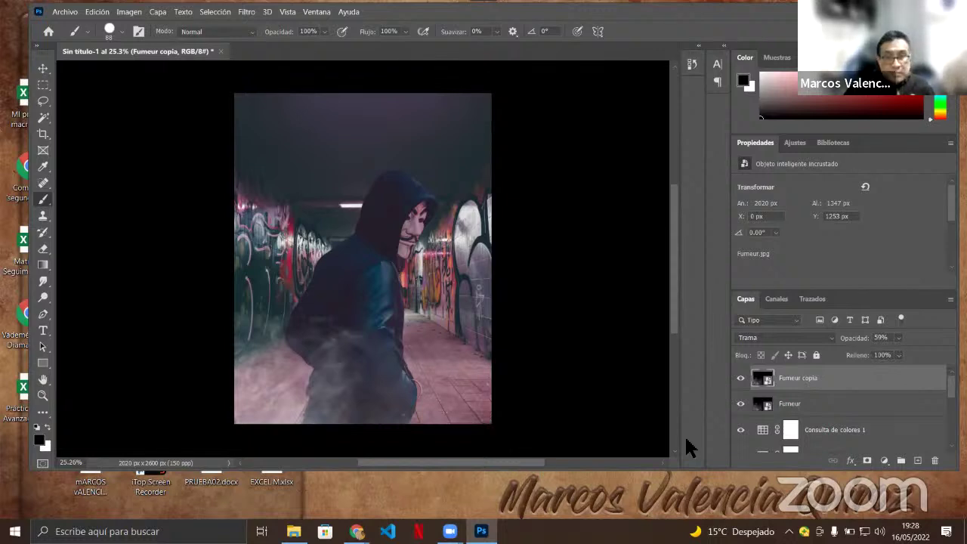
left_click(43, 68)
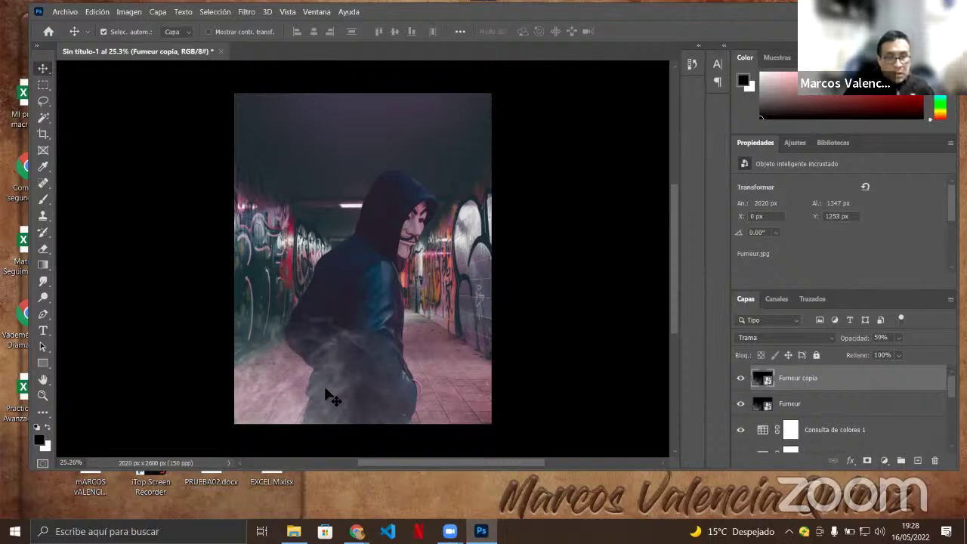
Flip Fumeur copia horizontally with Voltear horizontal, then ask to delete the layer.
key("ctrl+t")
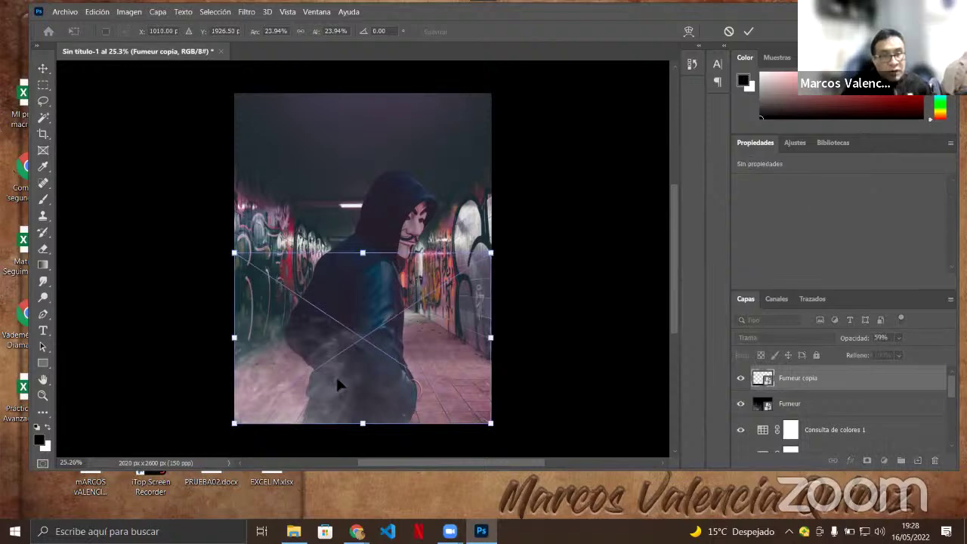
right_click(355, 321)
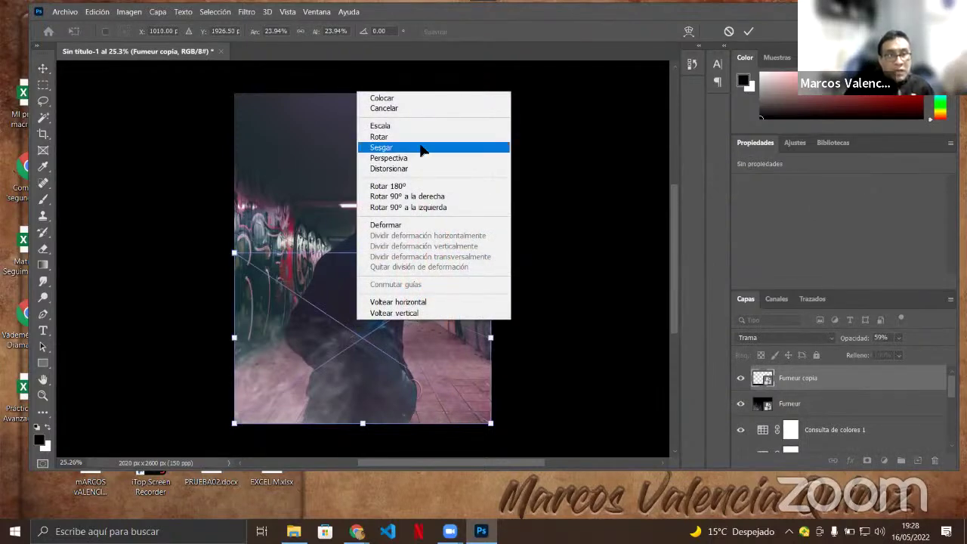
left_click(425, 303)
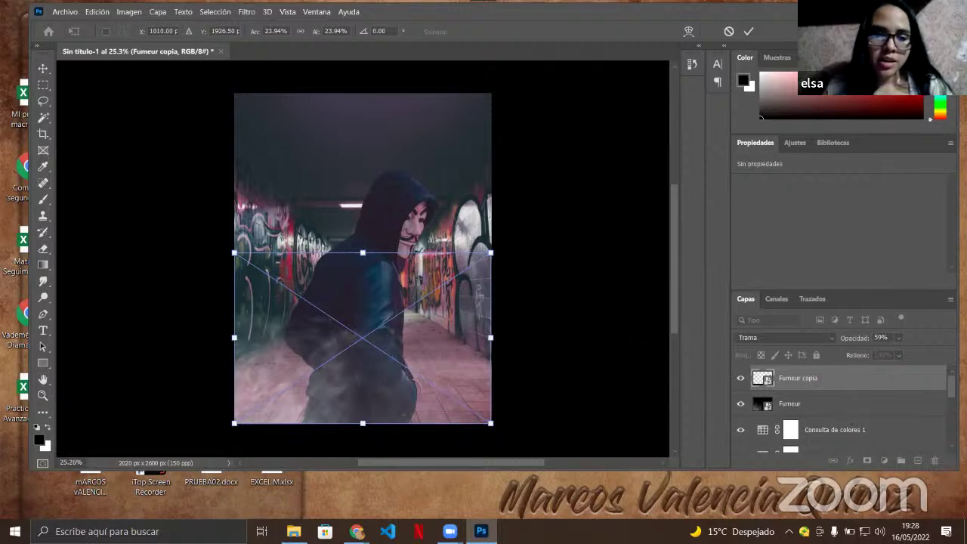
key("Return")
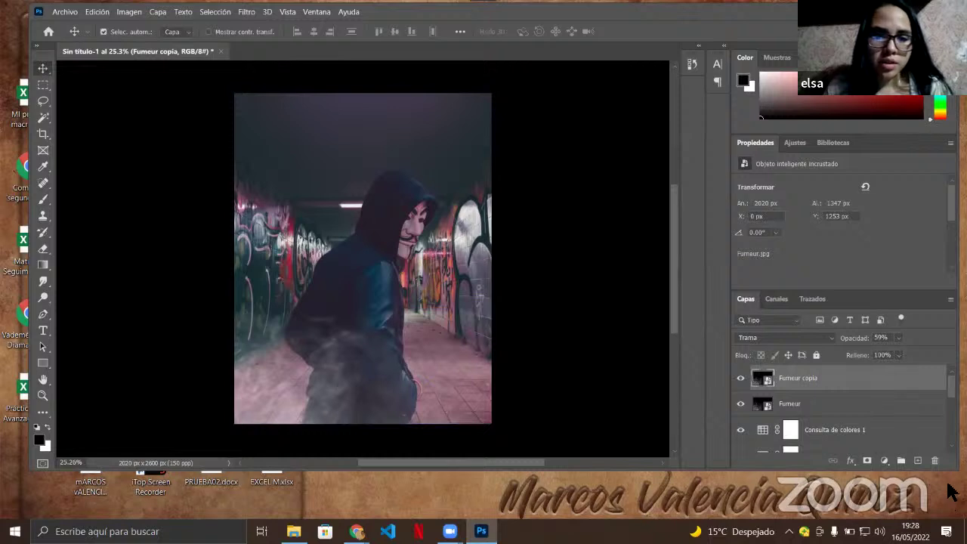
left_click(935, 461)
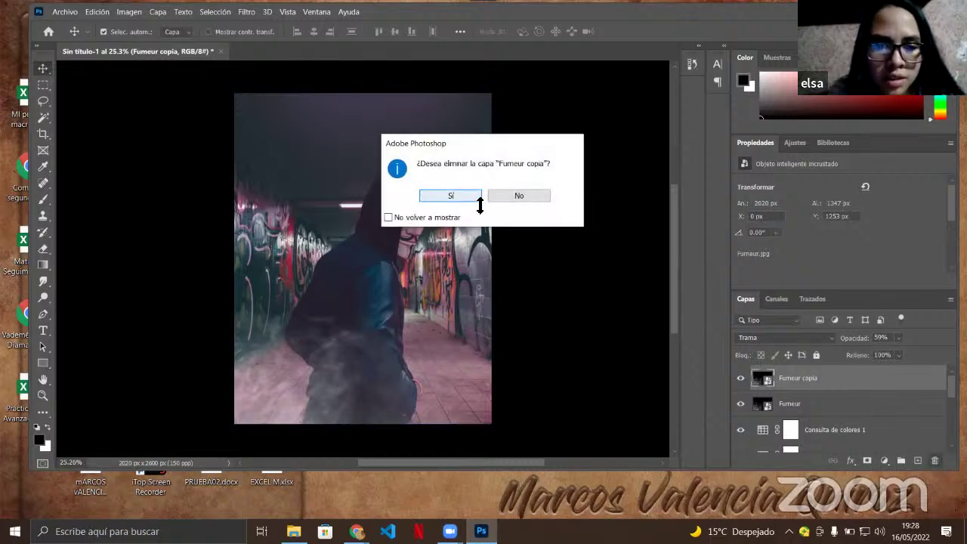
Delete the flipped copy, duplicate Fumeur again and select the new Fumeur copia layer.
left_click(479, 199)
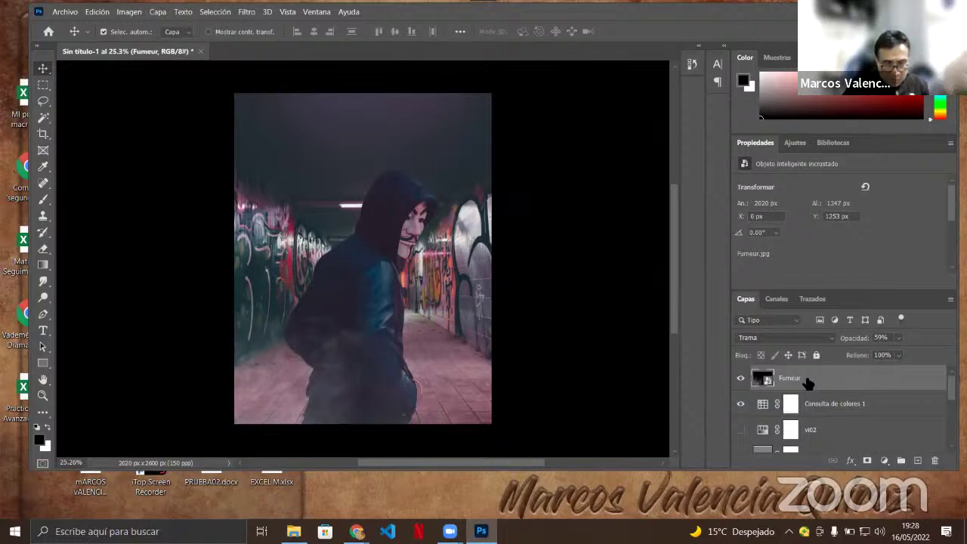
key("ctrl+j")
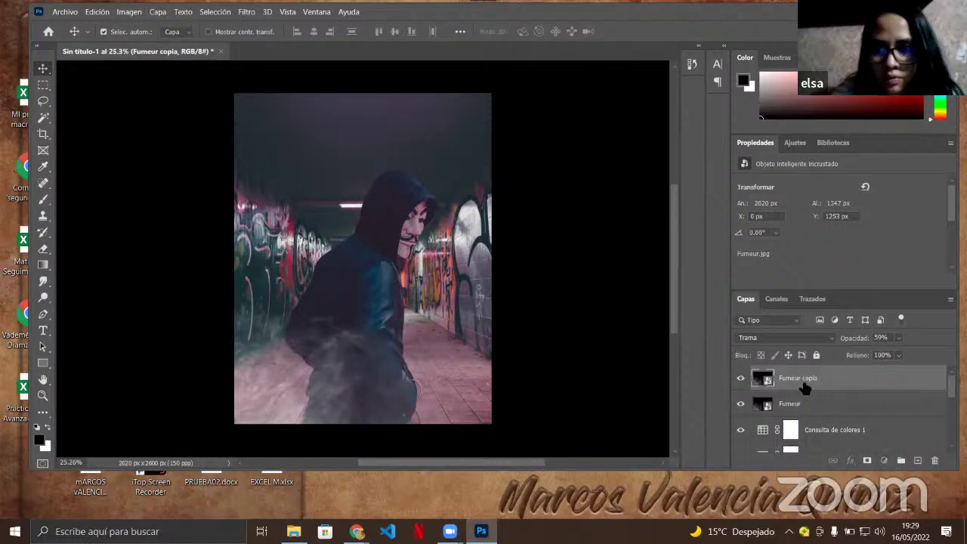
left_click(808, 408)
left_click(809, 380)
left_click(819, 403)
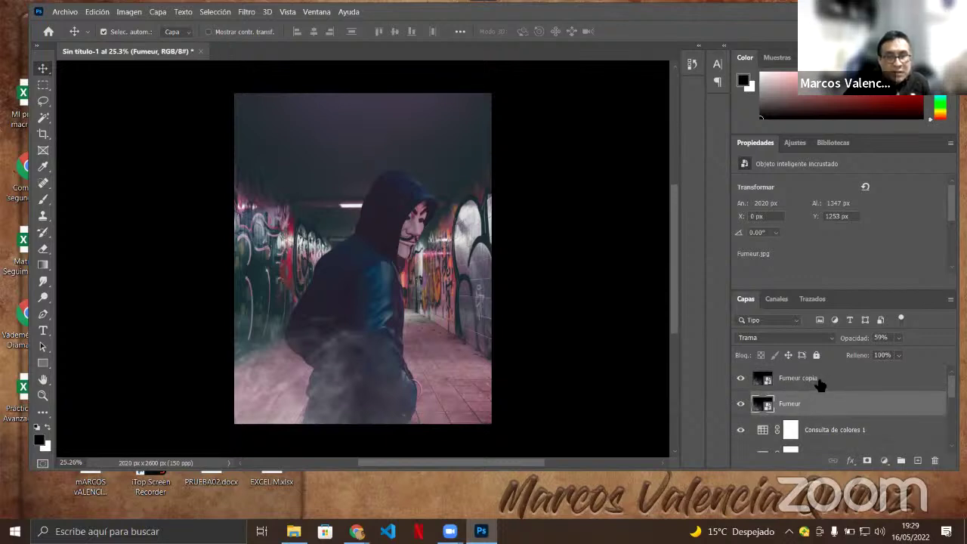
left_click(820, 384)
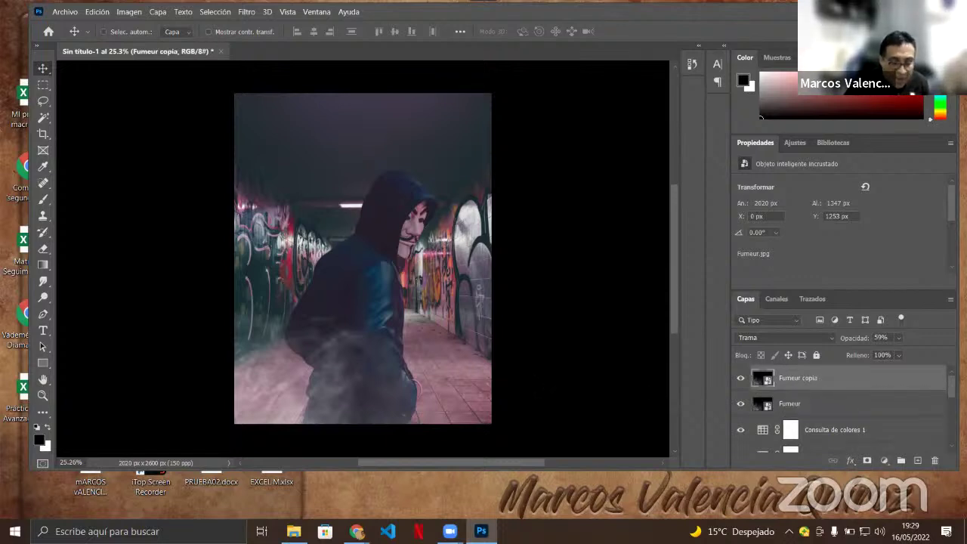
Flip the Fumeur copia smoke layer with Free Transform and commit it at X 0, Y 1253.
key("ctrl+t")
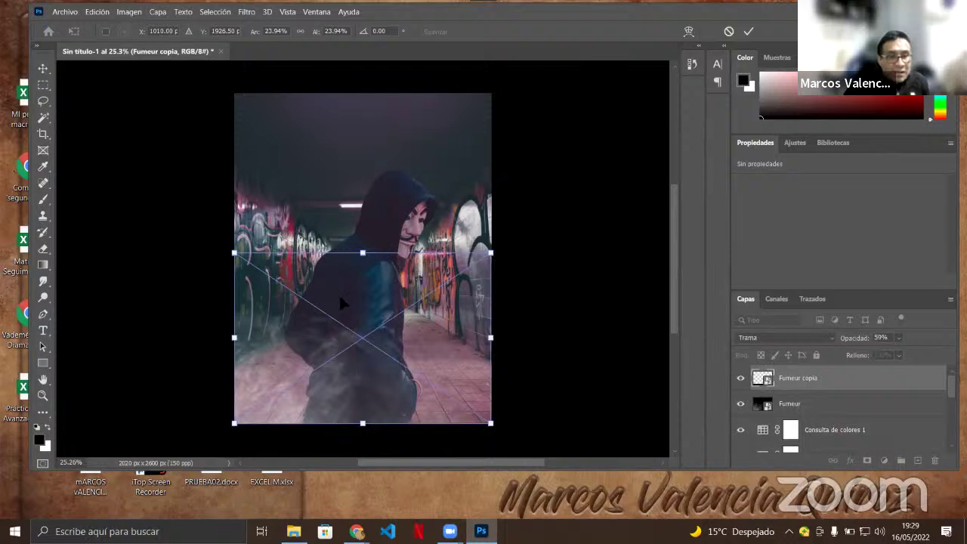
right_click(352, 294)
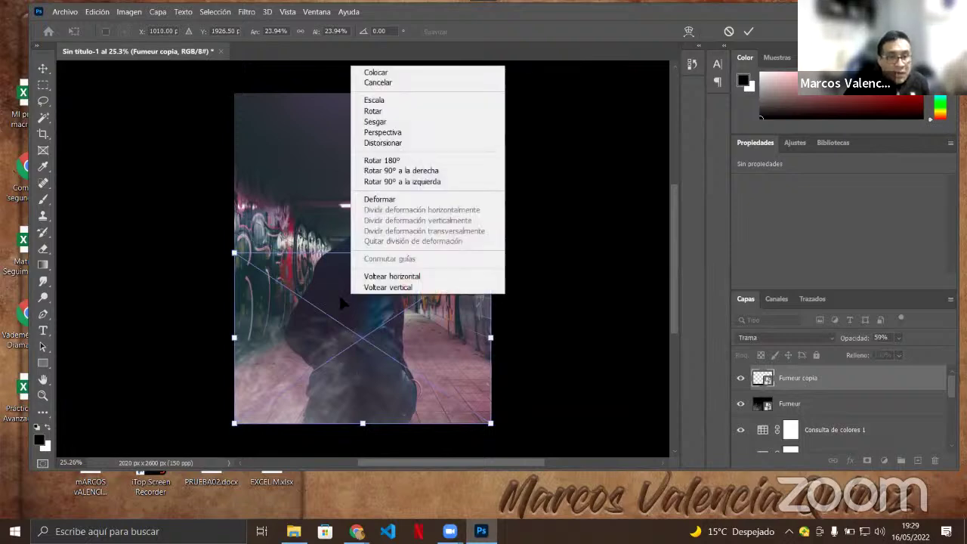
left_click(387, 276)
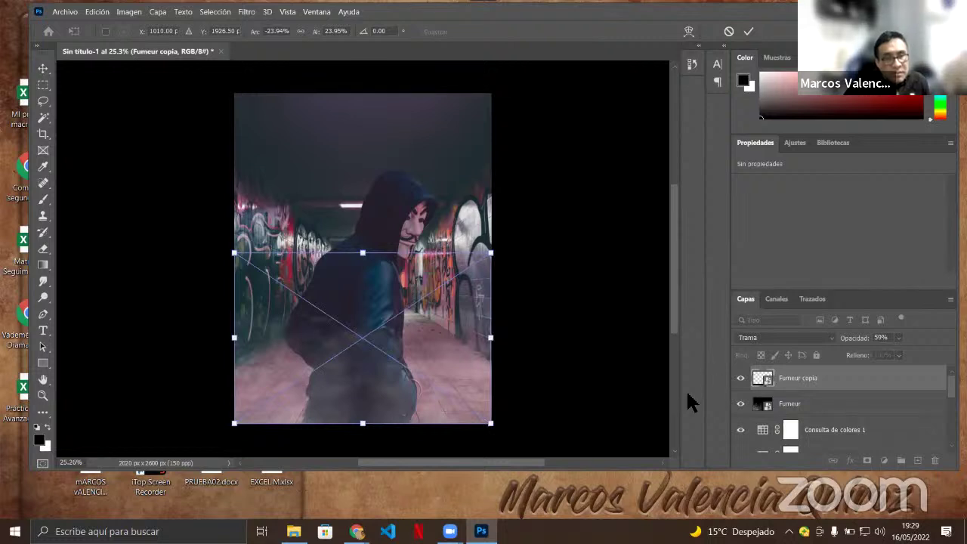
left_click(750, 31)
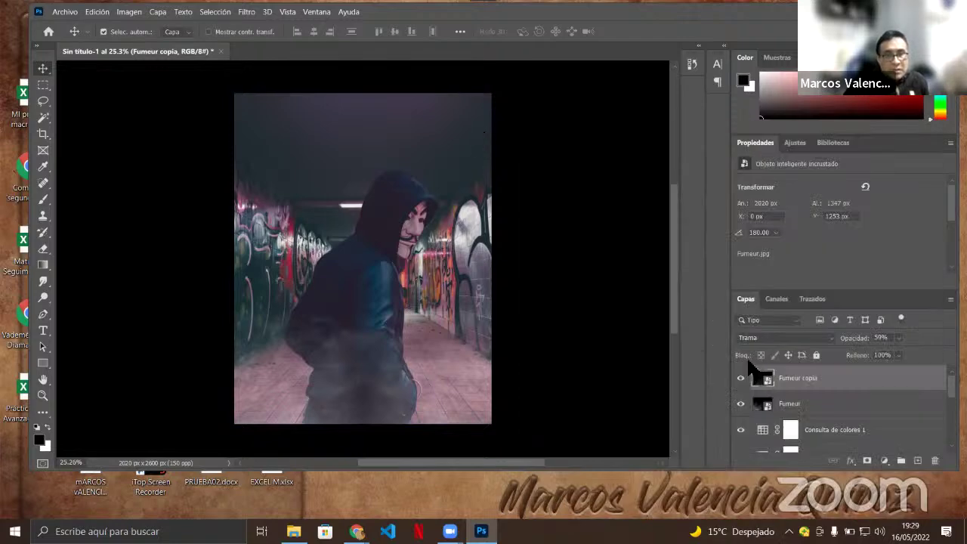
Toggle the Fumeur copia layer off and on to compare the poster with and without it.
left_click(741, 378)
left_click(741, 378)
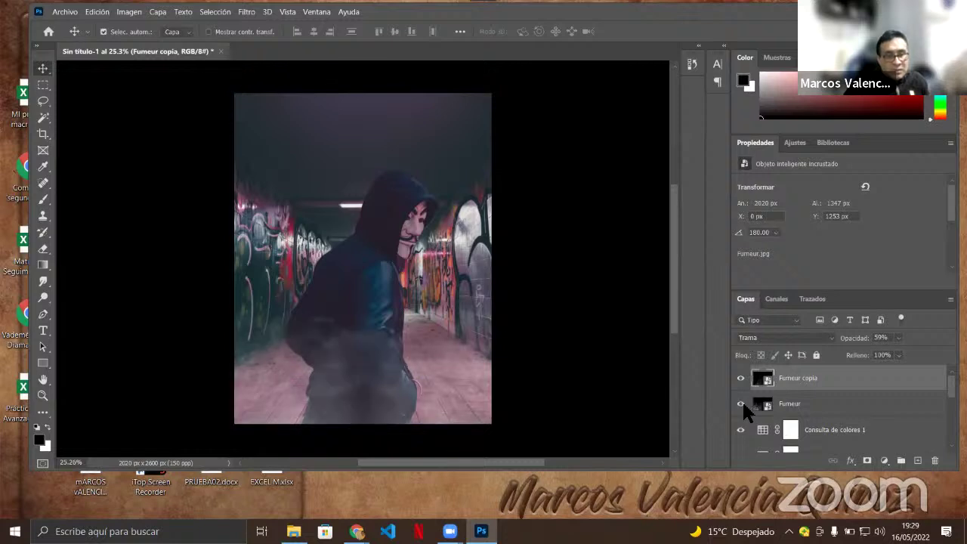
left_click(740, 379)
left_click(740, 378)
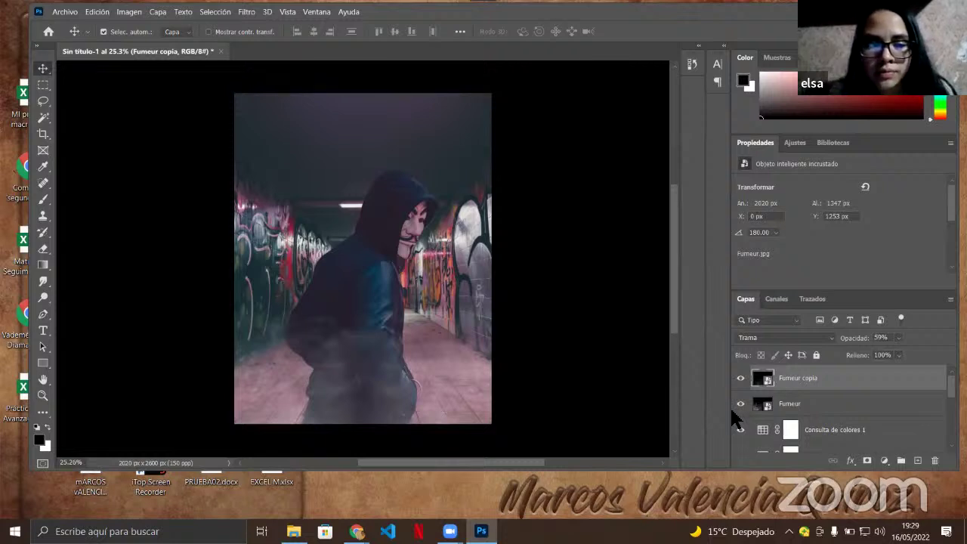
Delete the Fumeur copia layer, place Fumeur.jpg embedded, and drag it over the lower half.
key("Delete")
key("Delete")
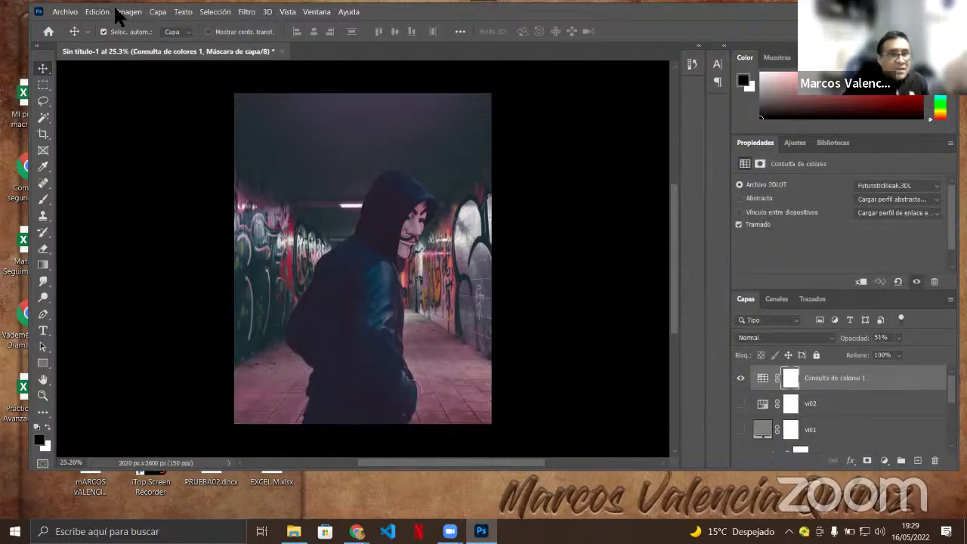
left_click(65, 11)
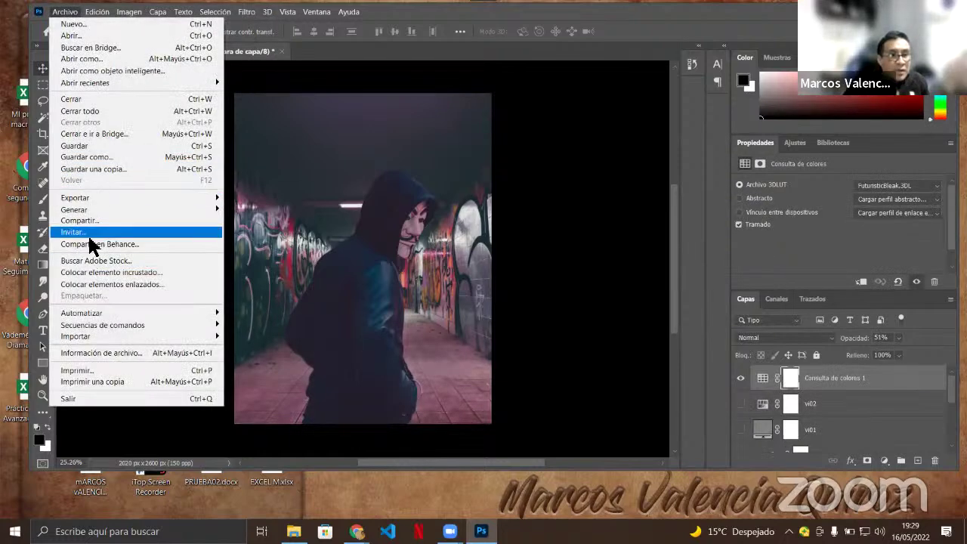
left_click(101, 275)
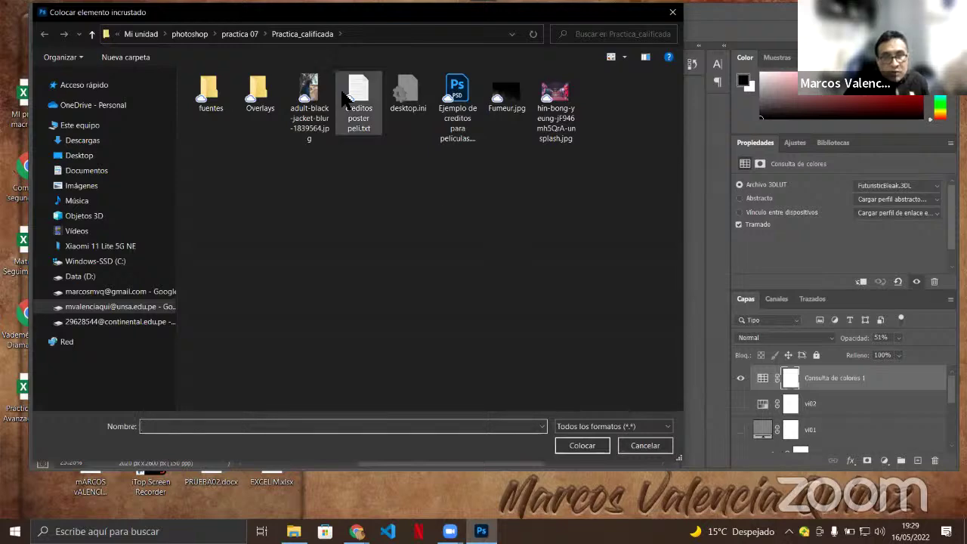
left_click(506, 99)
left_click(580, 447)
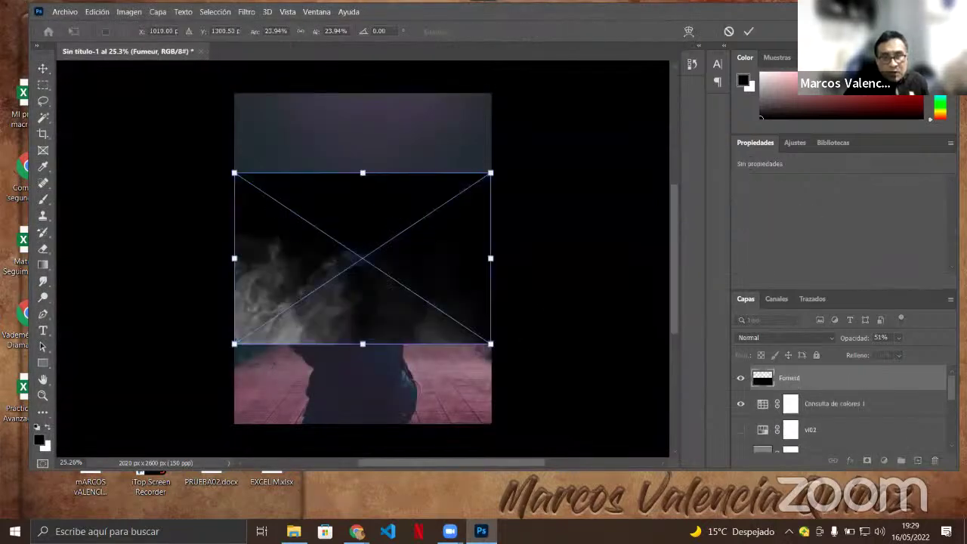
left_click_drag(427, 245, 428, 326)
Set the new Fumeur smoke layer to Trama blend mode at 47% opacity.
left_click(833, 339)
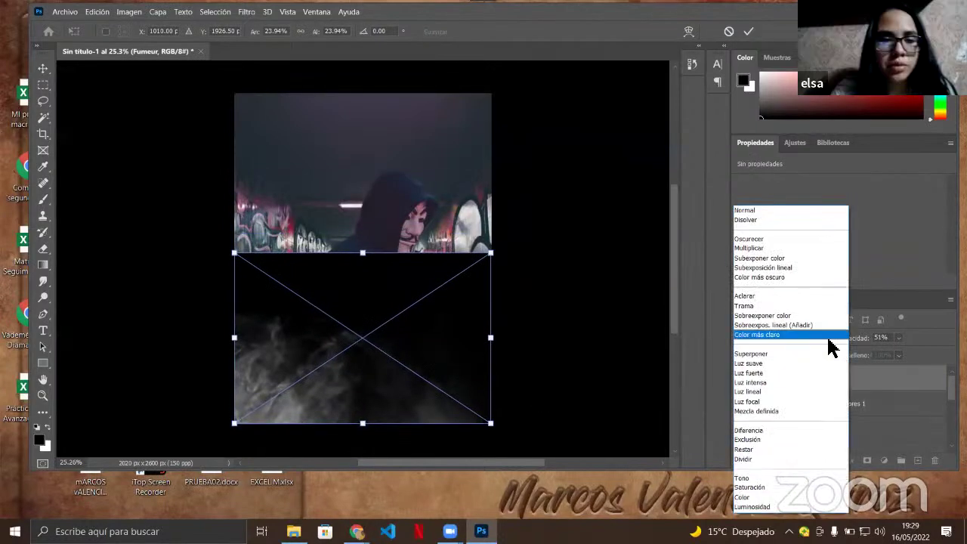
left_click(724, 319)
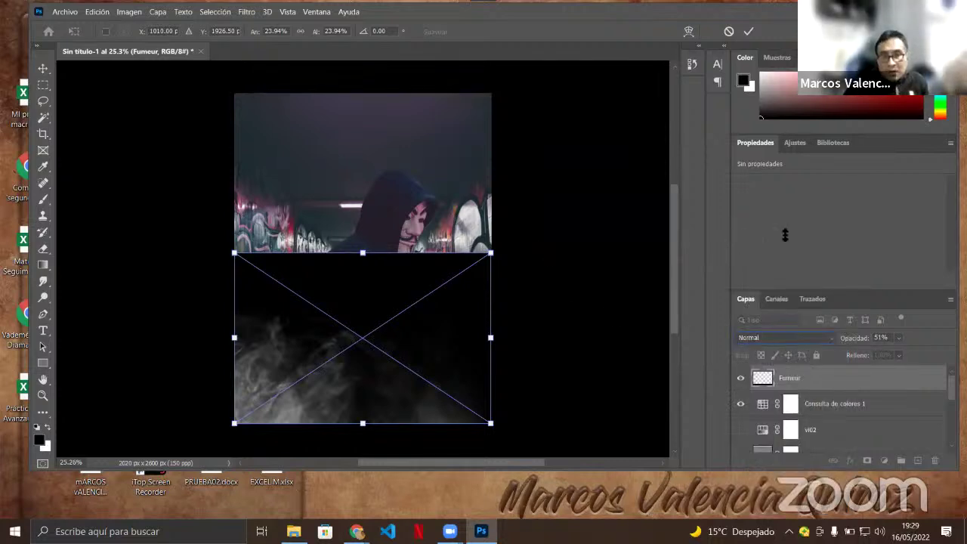
mouse_move(847, 203)
left_mouse_down()
mouse_move(846, 331)
mouse_move(829, 337)
left_mouse_up()
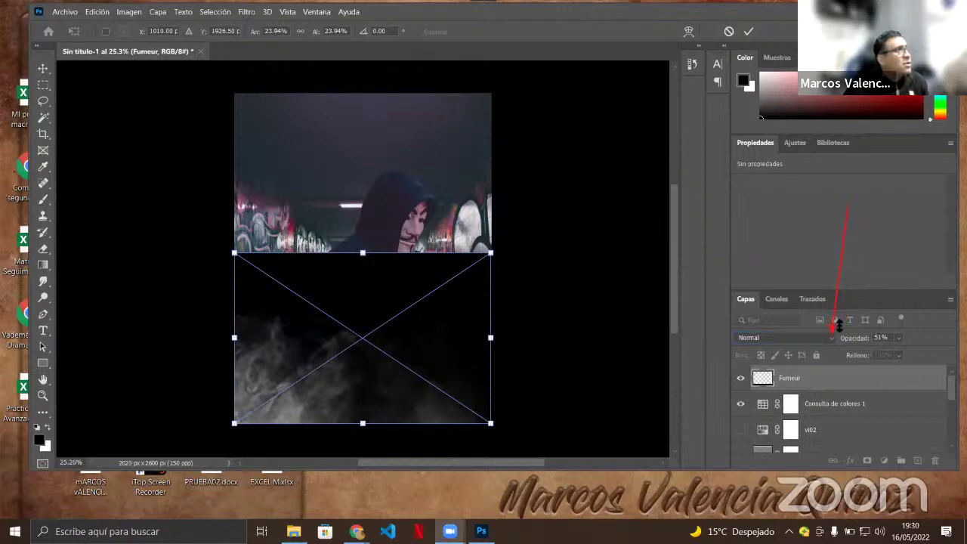
left_click(829, 338)
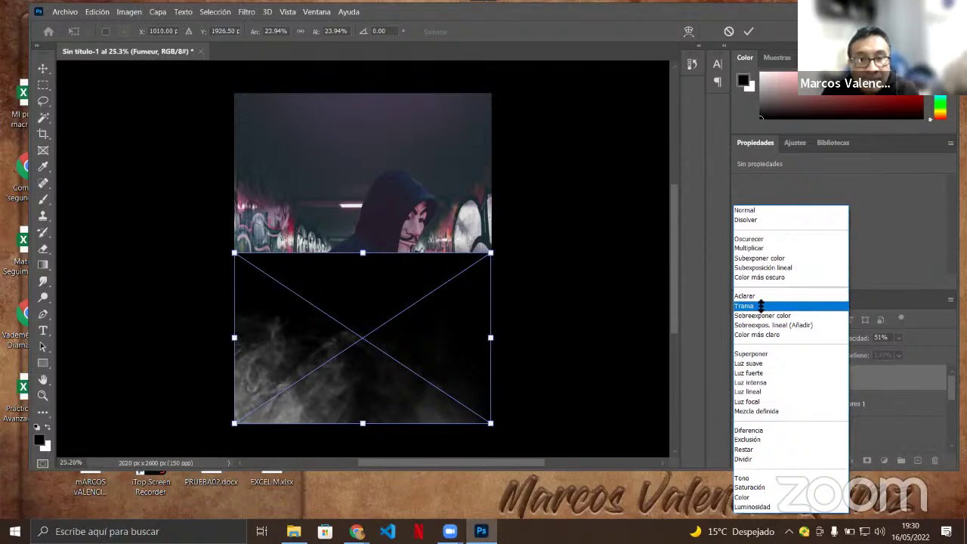
left_click(761, 305)
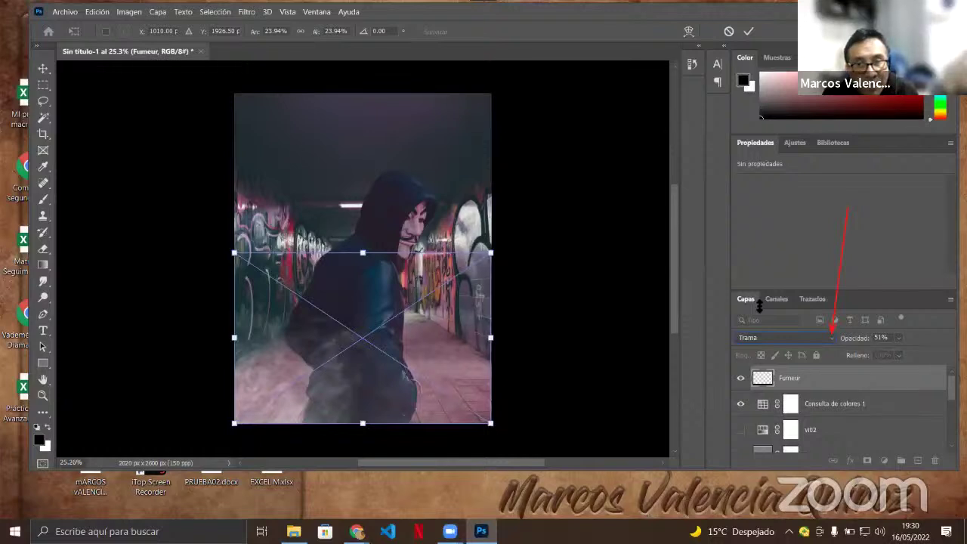
left_click(901, 338)
mouse_move(907, 353)
left_mouse_down()
mouse_move(864, 355)
mouse_move(936, 353)
mouse_move(892, 354)
mouse_move(904, 352)
left_mouse_up()
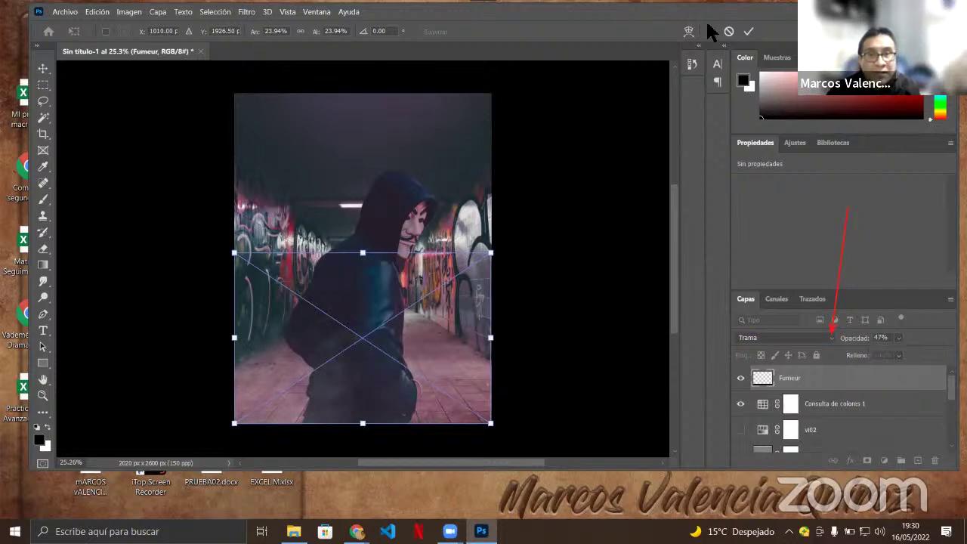
left_click(748, 31)
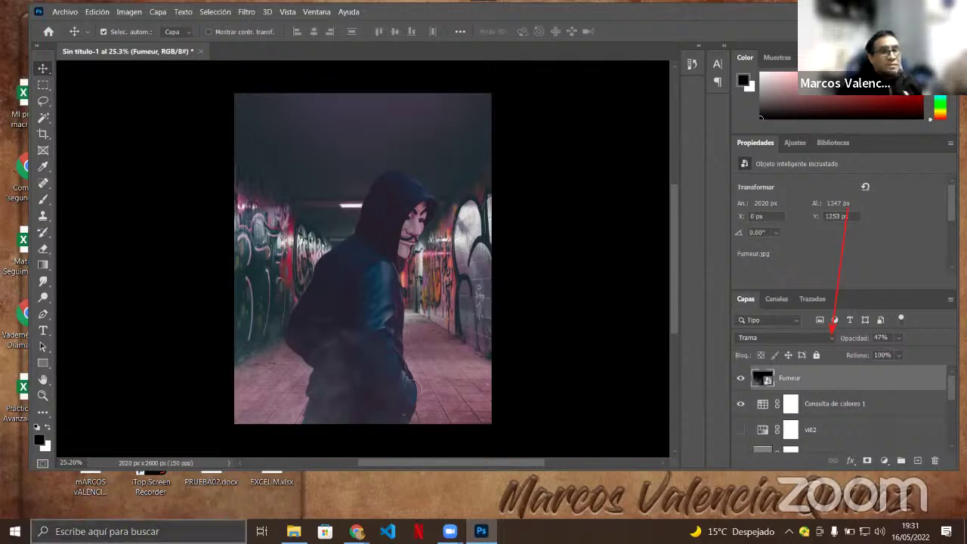
Save the poster as v001.psd in Practica_calificada, accepting the Photoshop format options.
left_click(65, 12)
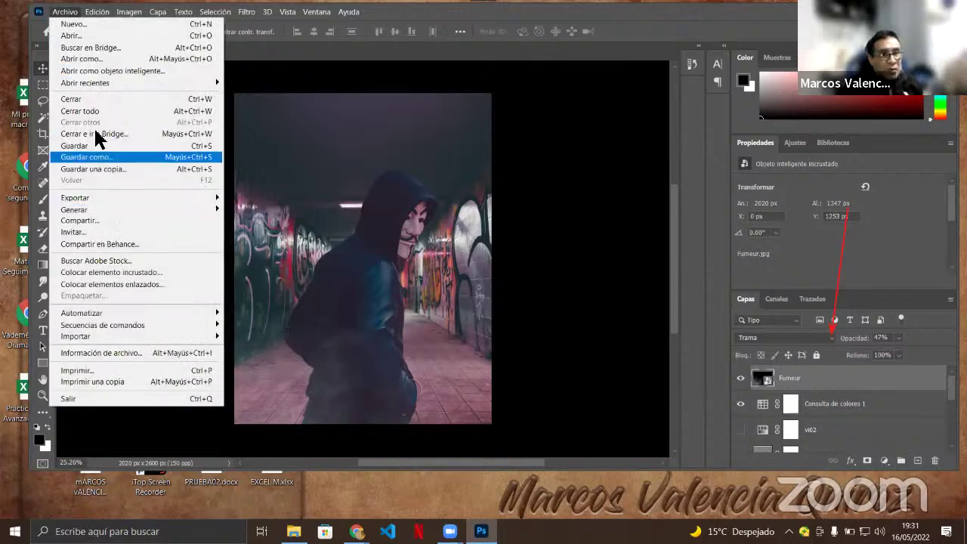
left_click(98, 146)
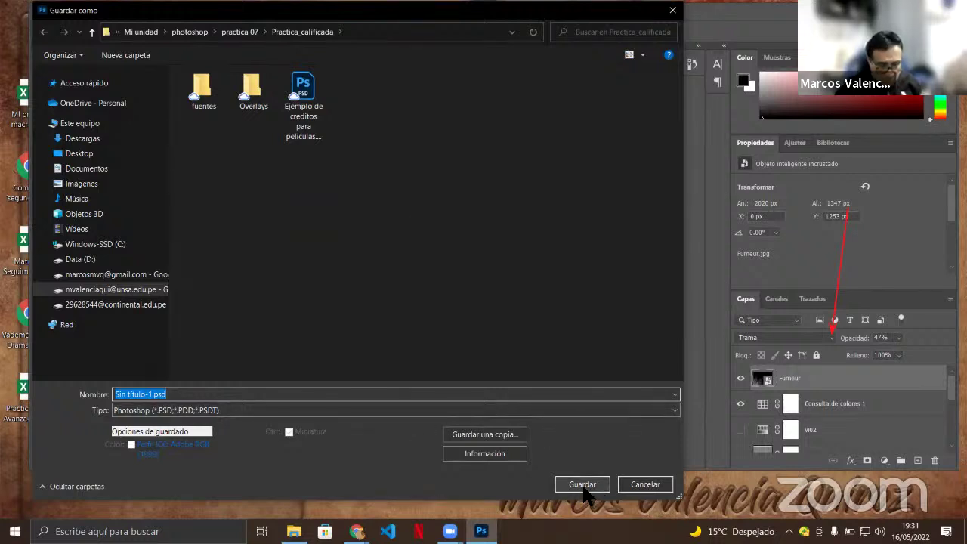
type("va")
key("BackSpace")
key("BackSpace")
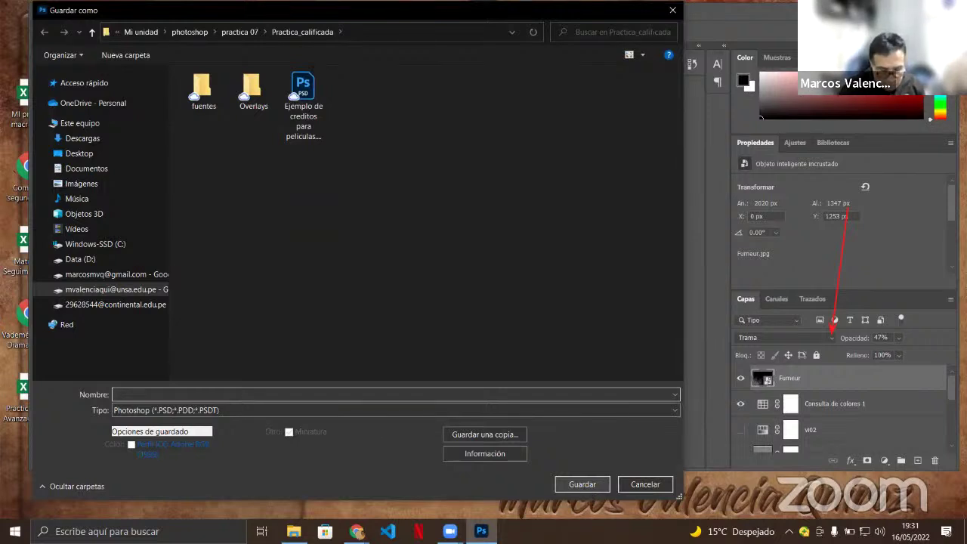
type("v001")
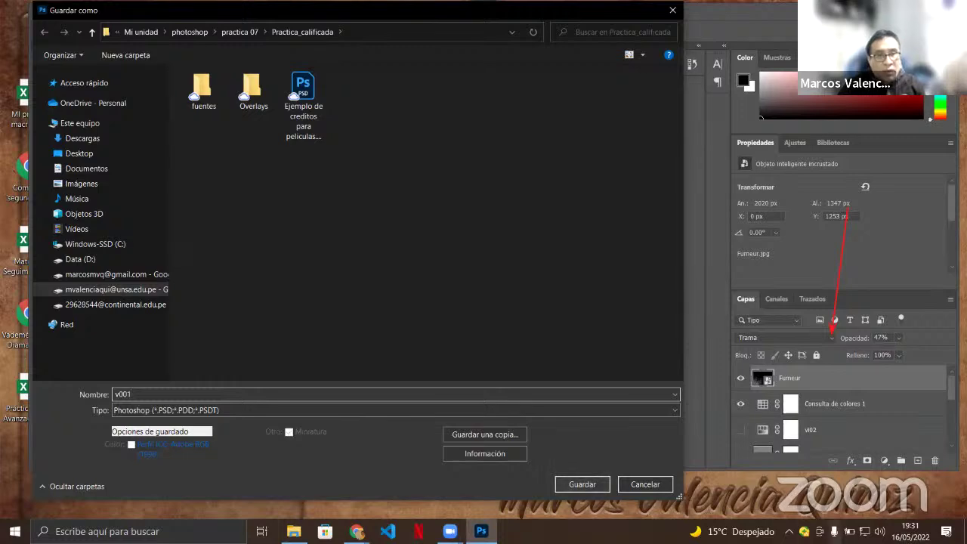
left_click(576, 485)
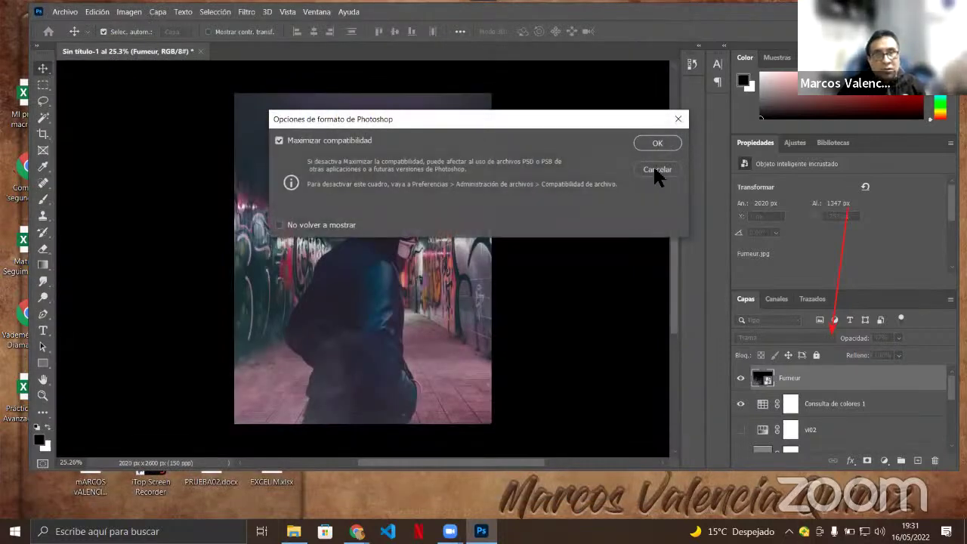
left_click(665, 144)
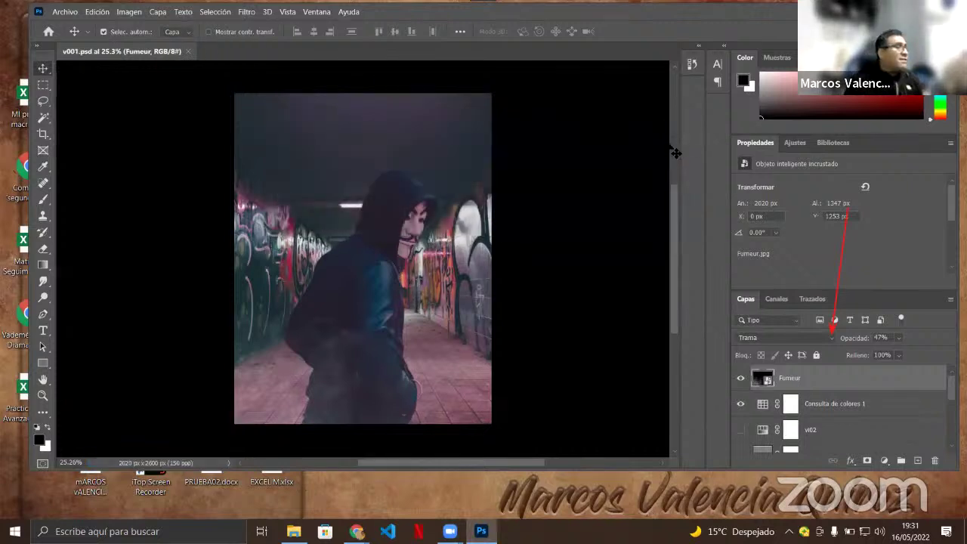